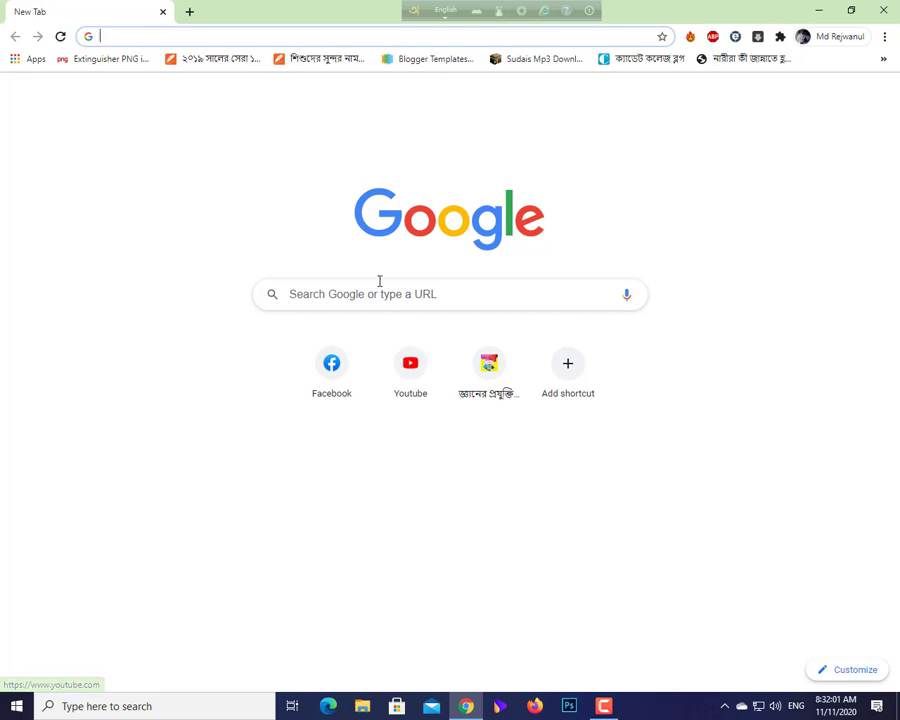
Search Google for "islamic picture" and show the image results.
left_click(379, 282)
type("is")
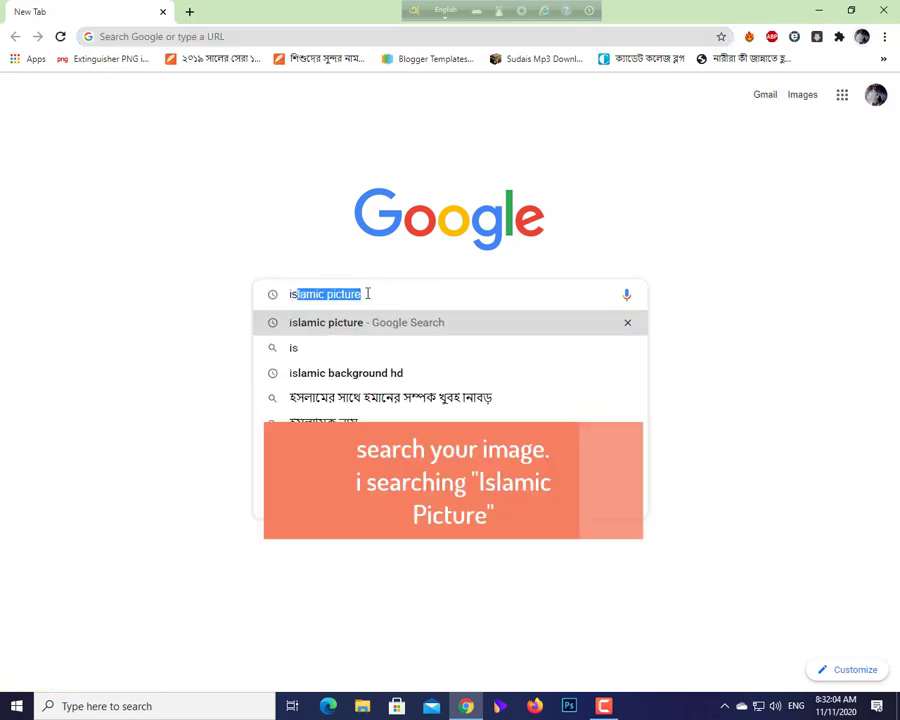
key("Right")
key("Return")
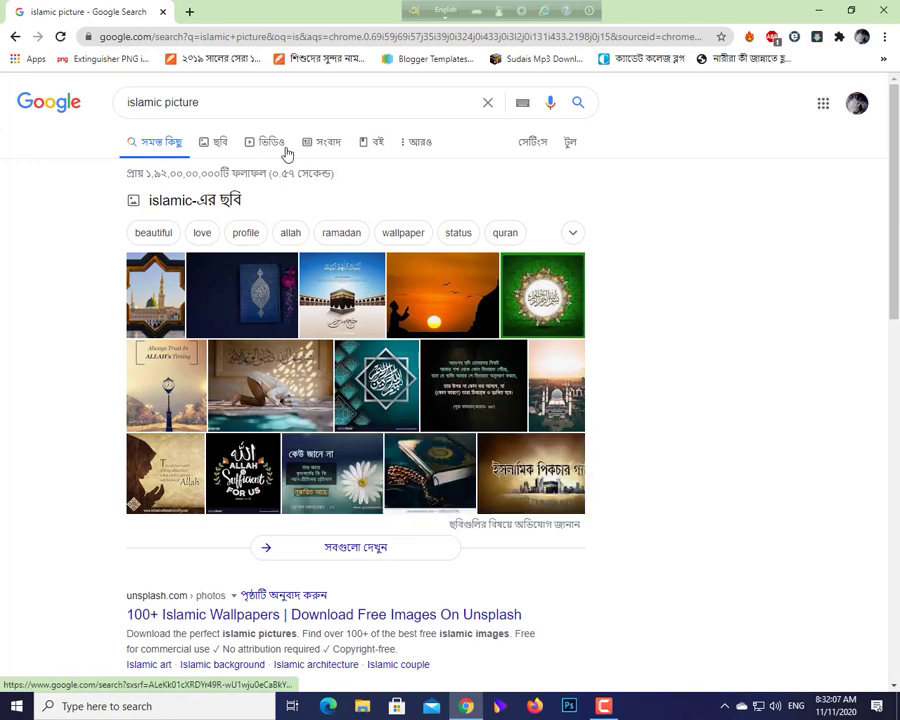
left_click(223, 145)
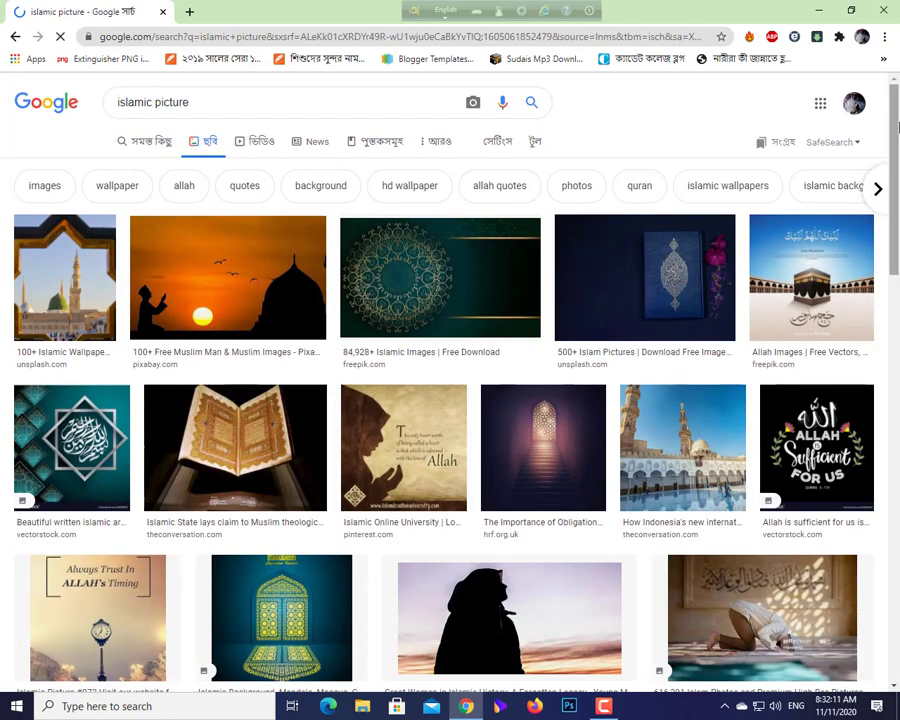
Open the golden-domed mosque image titled "FCI introduces Islamic Factoring" from the image results and copy it to the clipboard.
left_click_drag(898, 127, 898, 440)
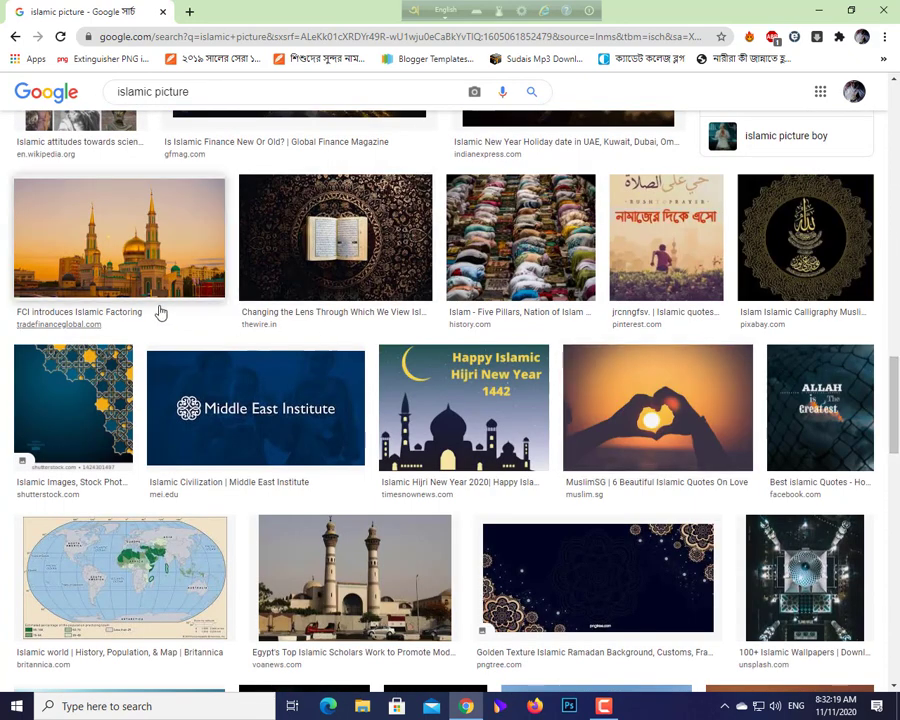
left_click(113, 222)
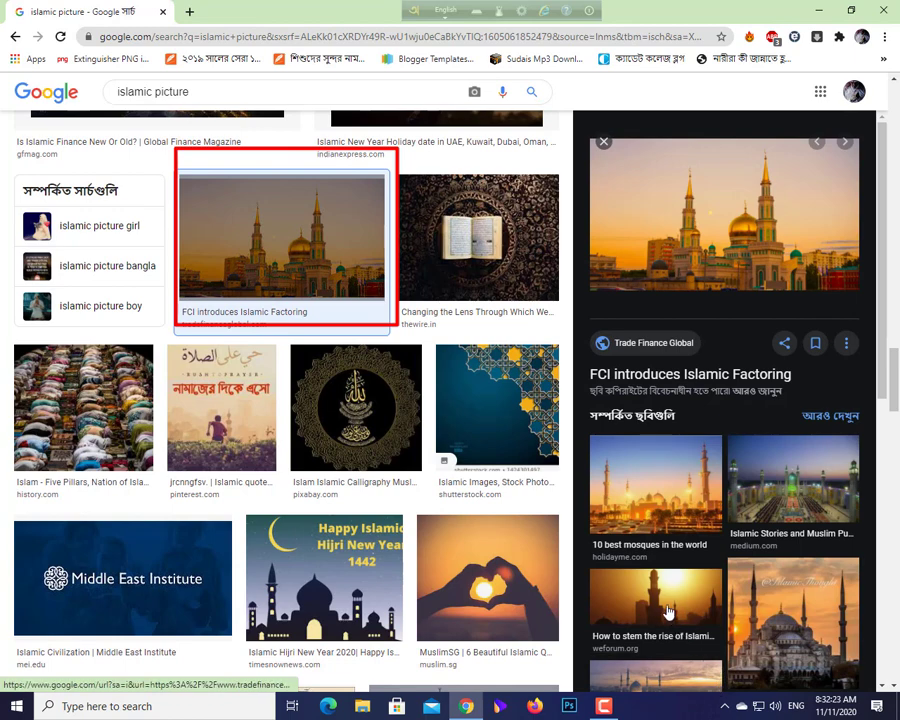
right_click(690, 207)
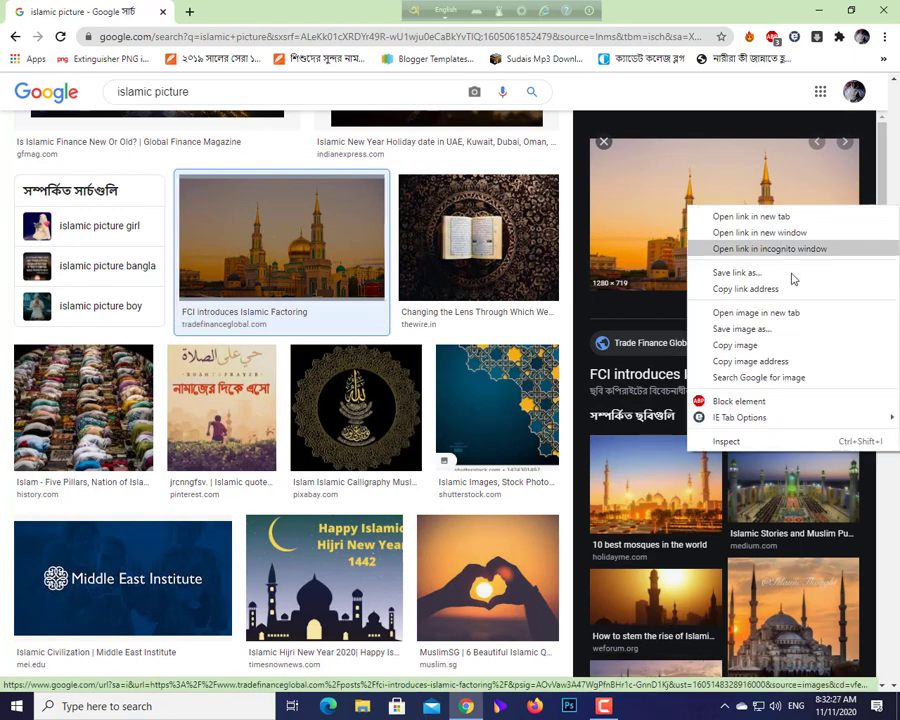
left_click(745, 346)
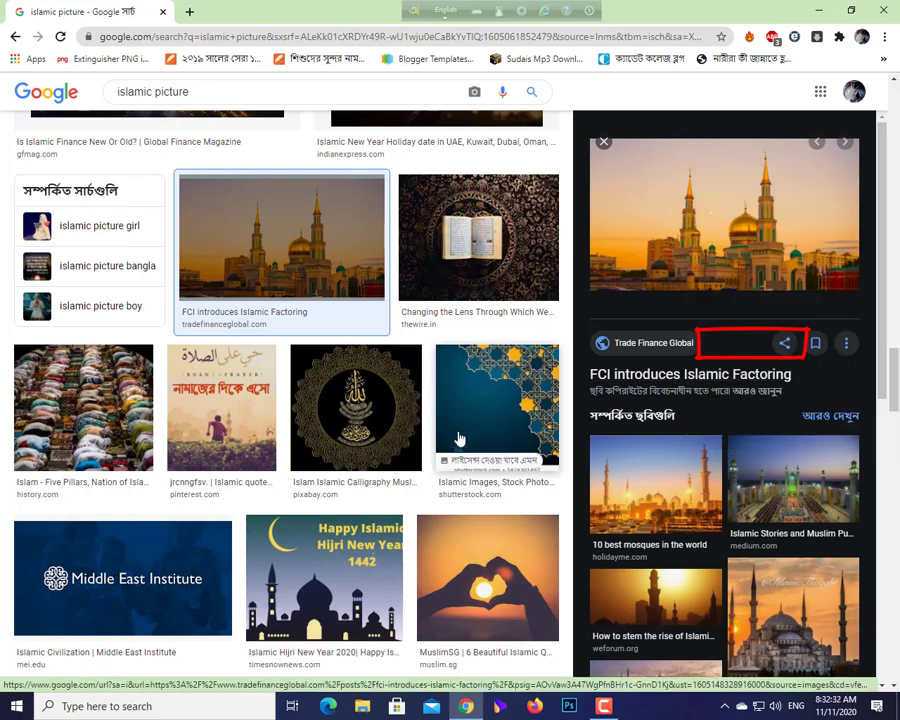
Switch to Photoshop and create a document named "change background" with the Clipboard preset at 1280 × 719 pixels.
left_click(818, 10)
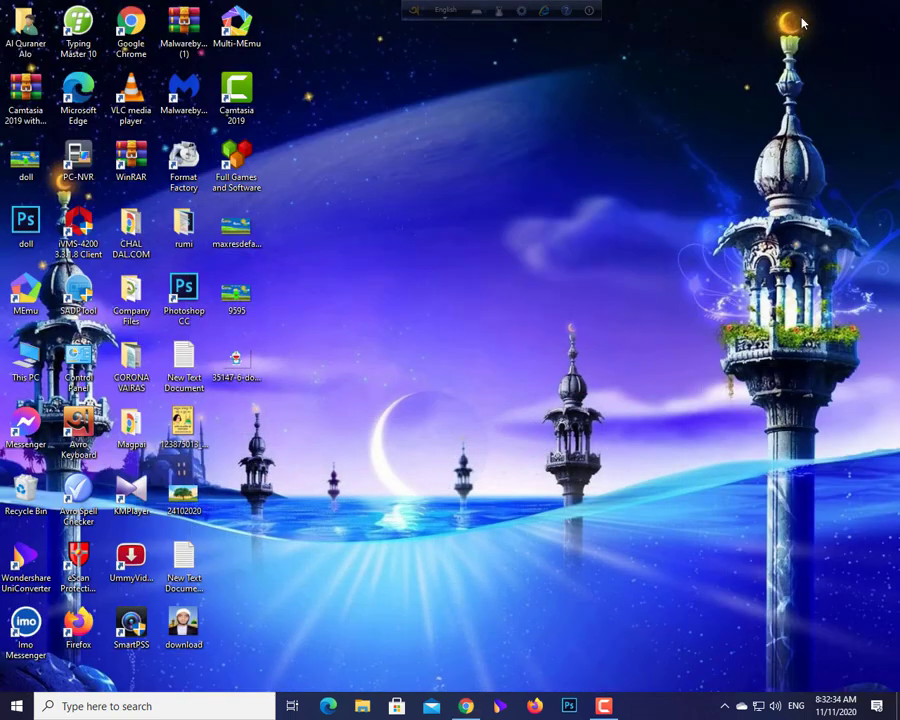
left_click(570, 706)
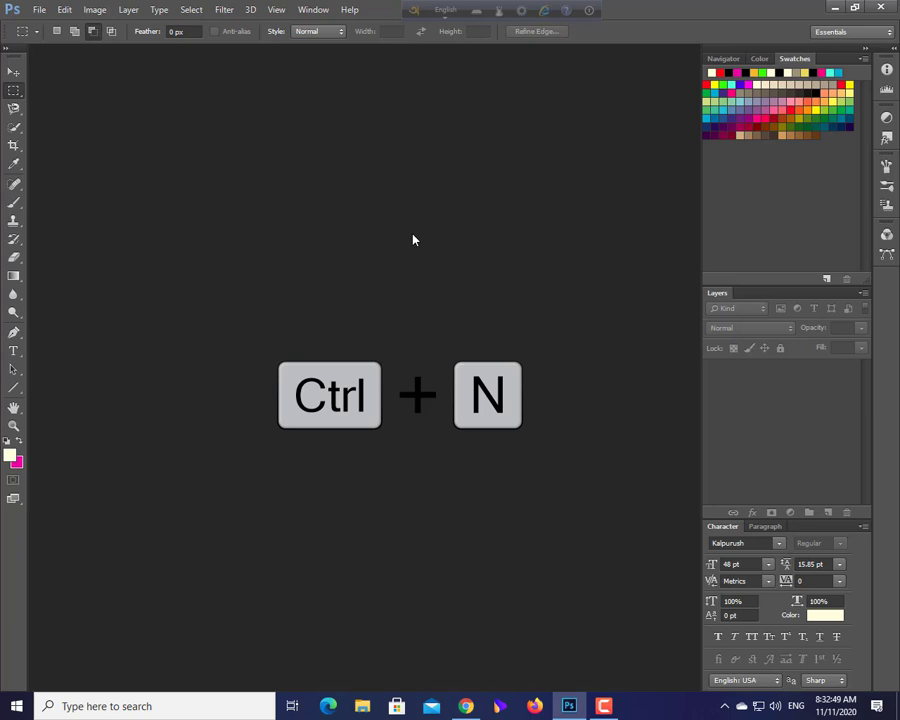
key("ctrl+n")
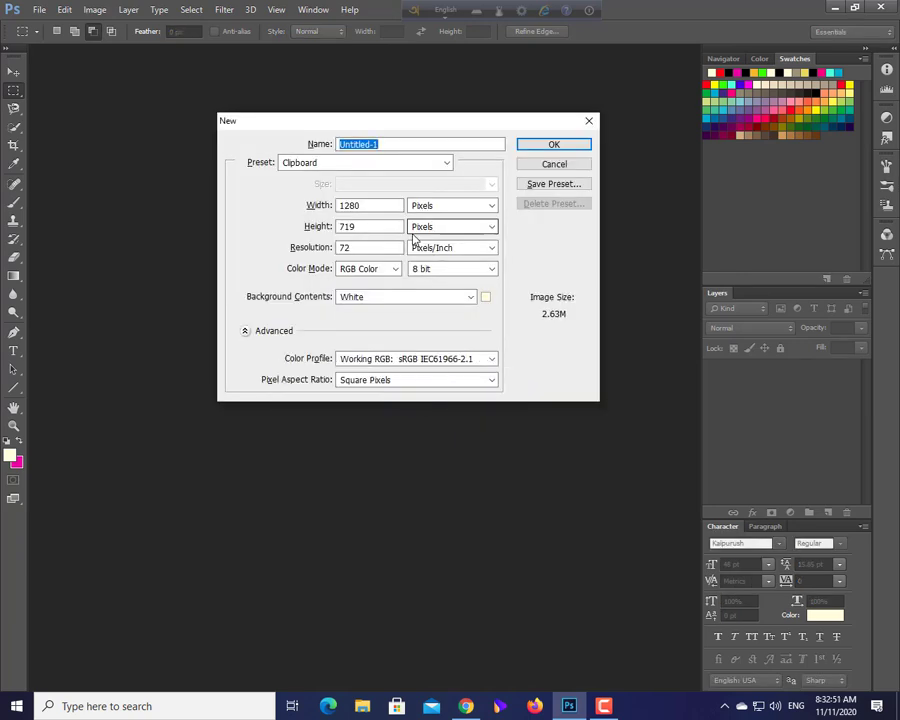
left_click_drag(350, 205, 341, 205)
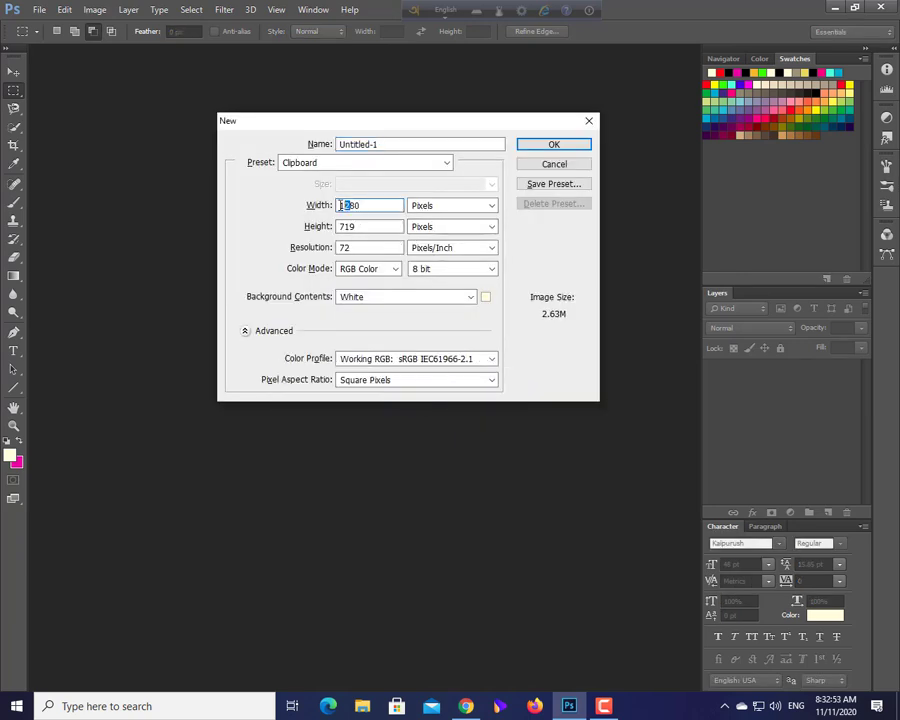
left_click(366, 206)
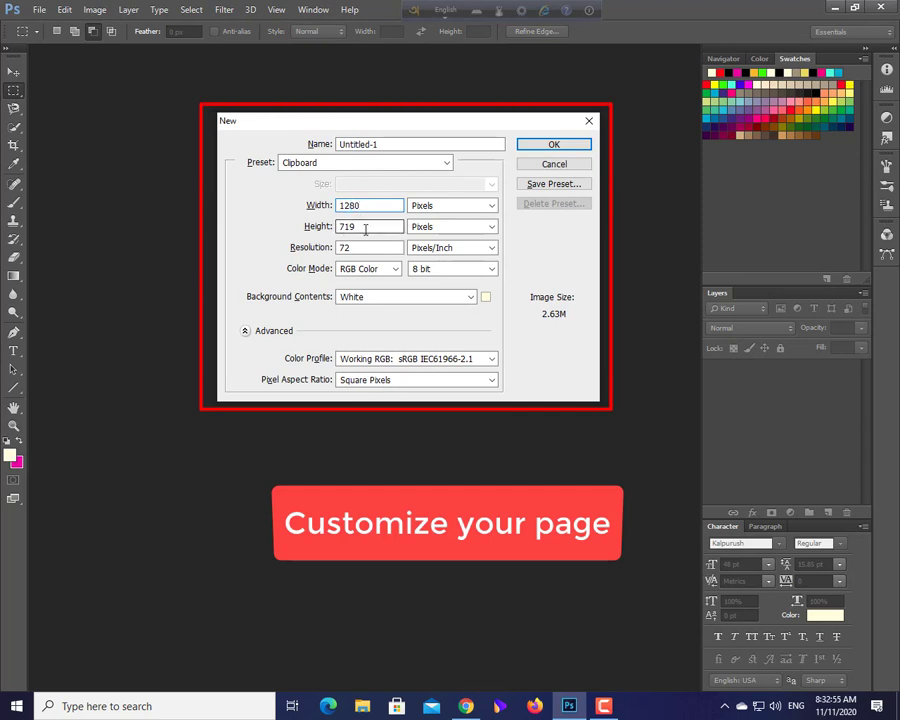
left_click(379, 144)
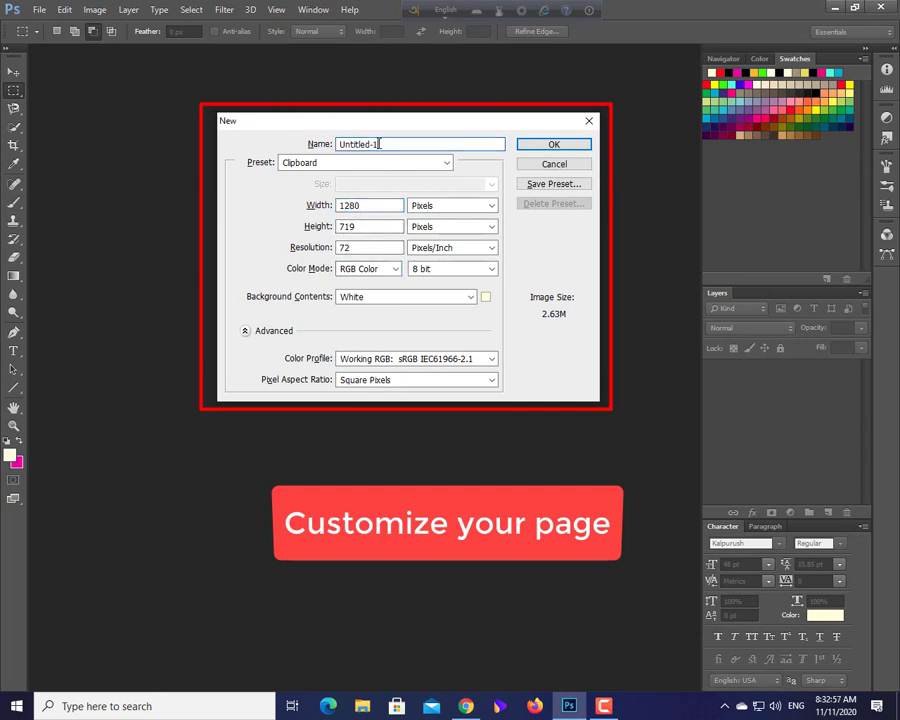
left_click_drag(379, 144, 338, 144)
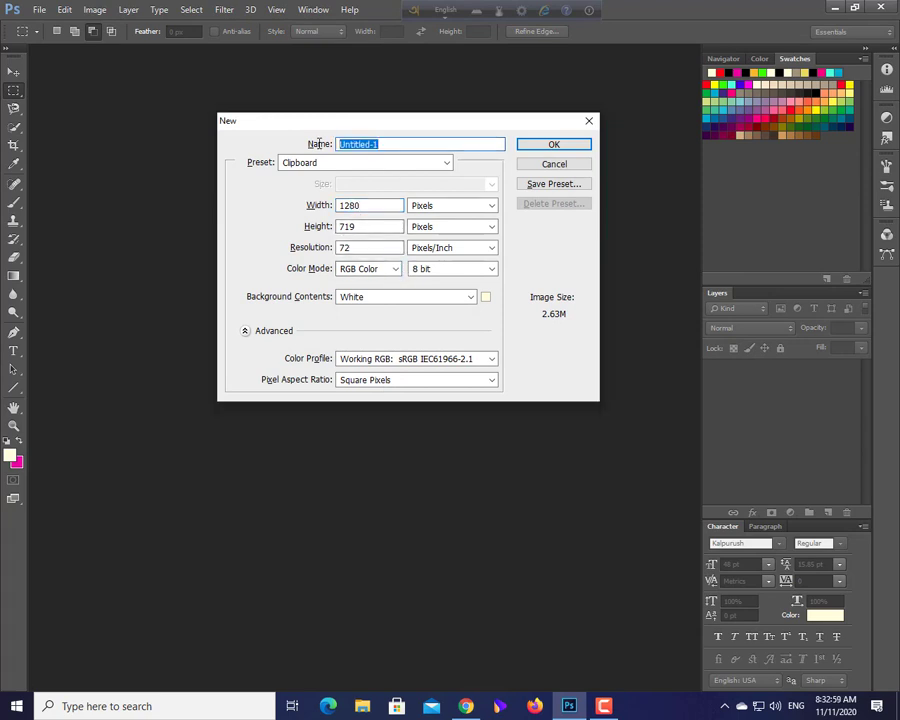
type("change background")
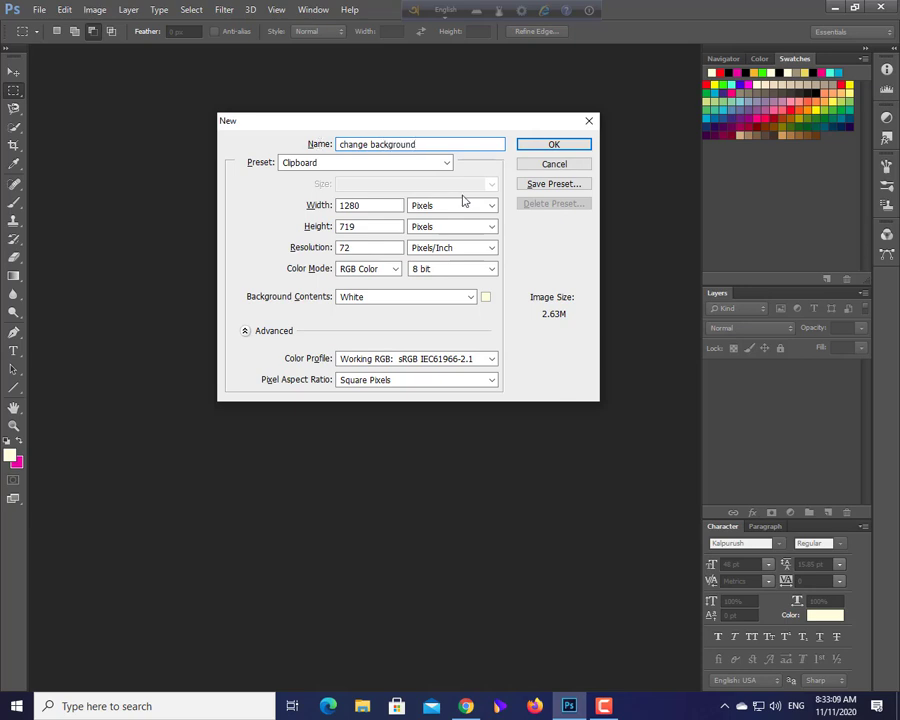
left_click(547, 145)
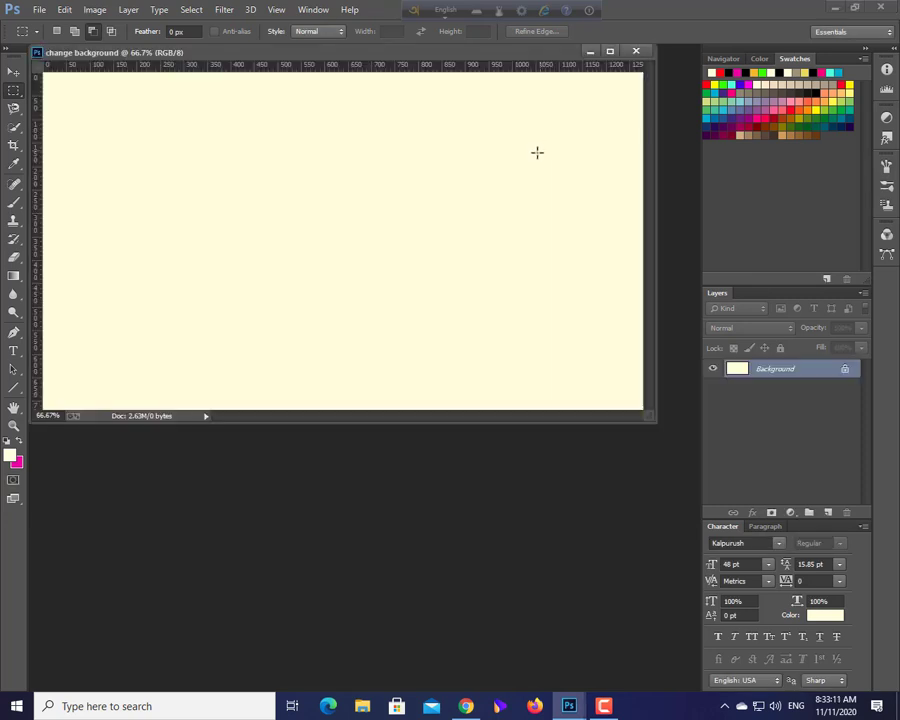
Paste the copied mosque image into the docked document and delete the blank background layer beneath it.
mouse_move(384, 63)
left_mouse_down()
mouse_move(386, 76)
mouse_move(392, 61)
left_mouse_up()
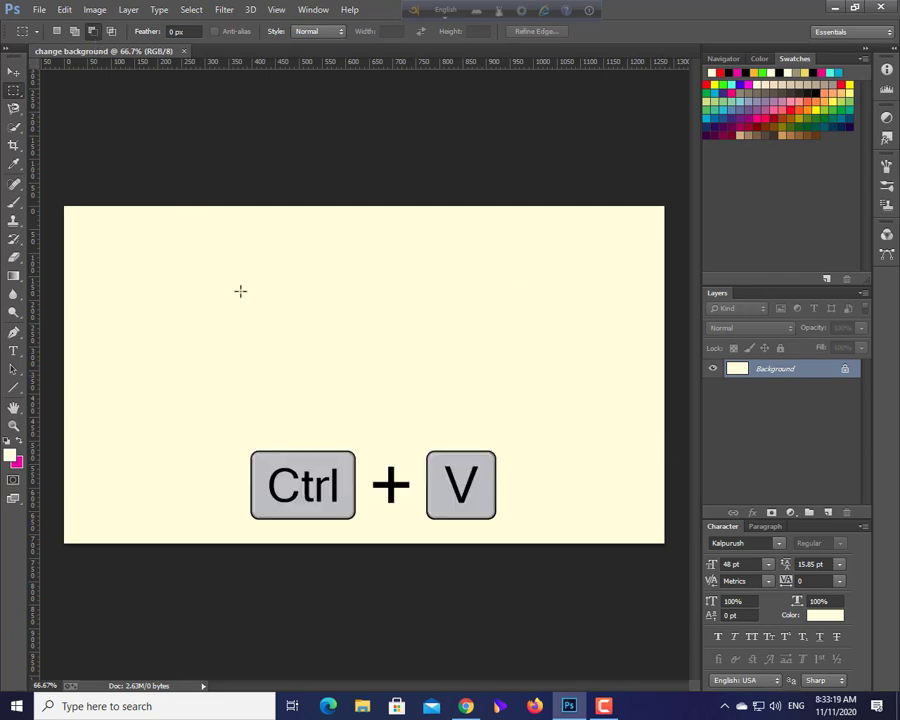
key("ctrl+v")
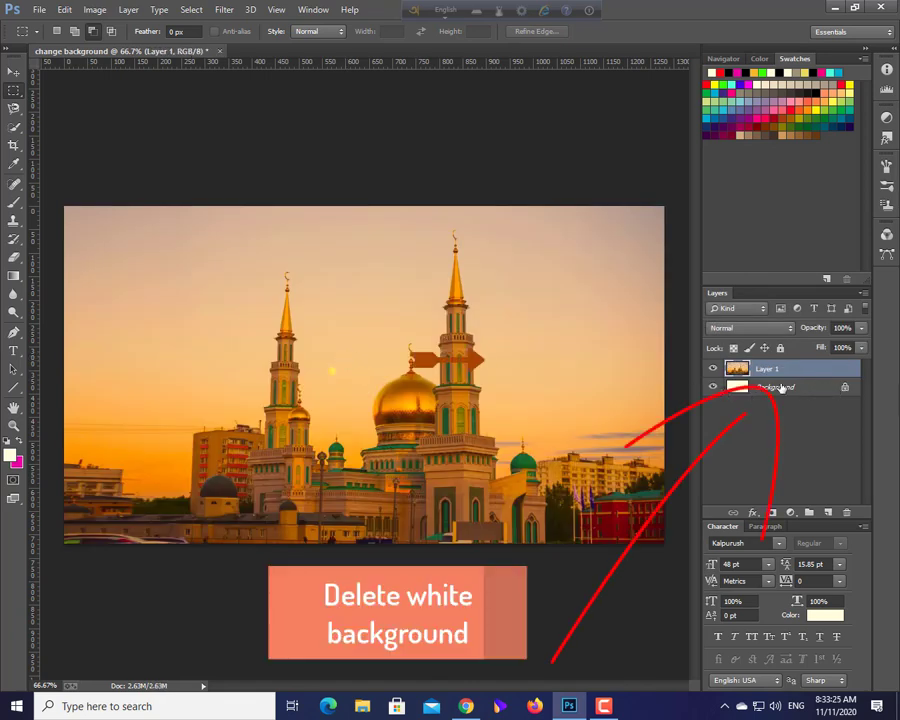
left_click(843, 389)
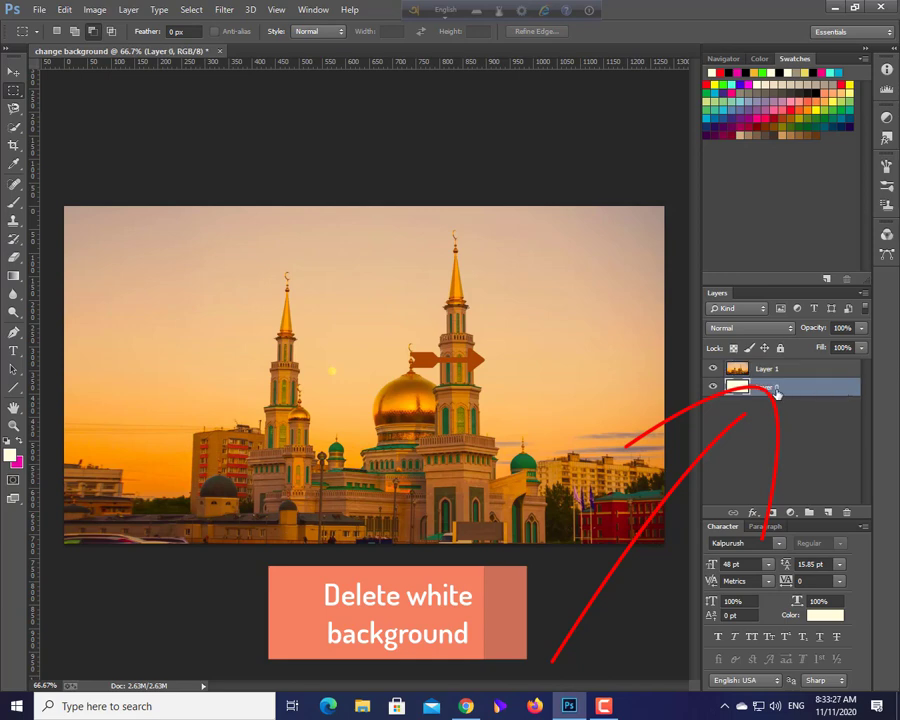
key("Delete")
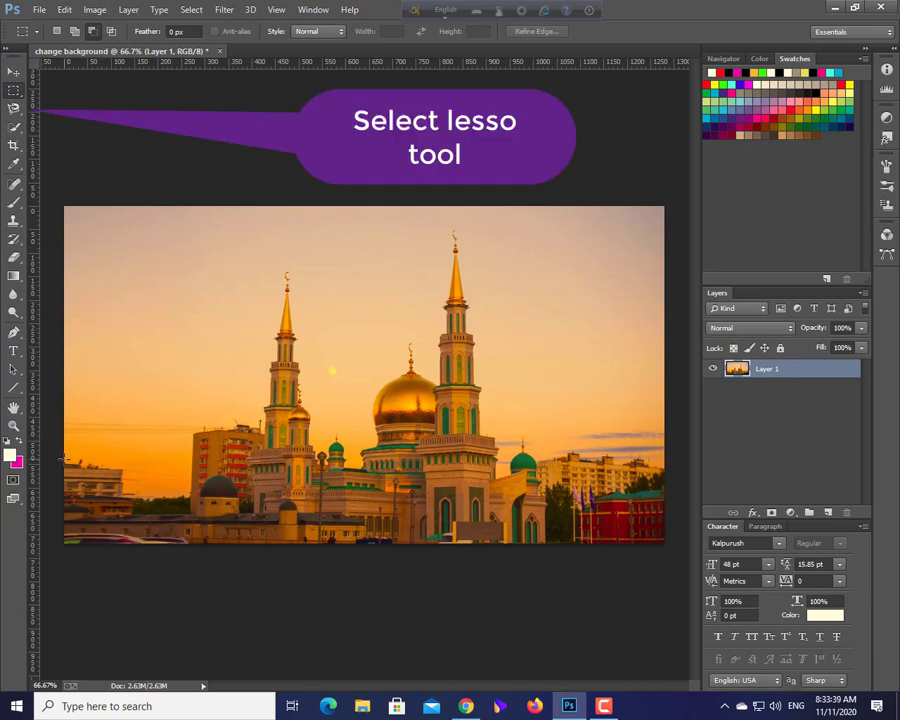
Switch from the Magnetic Lasso to the standard Lasso tool.
left_click(13, 109)
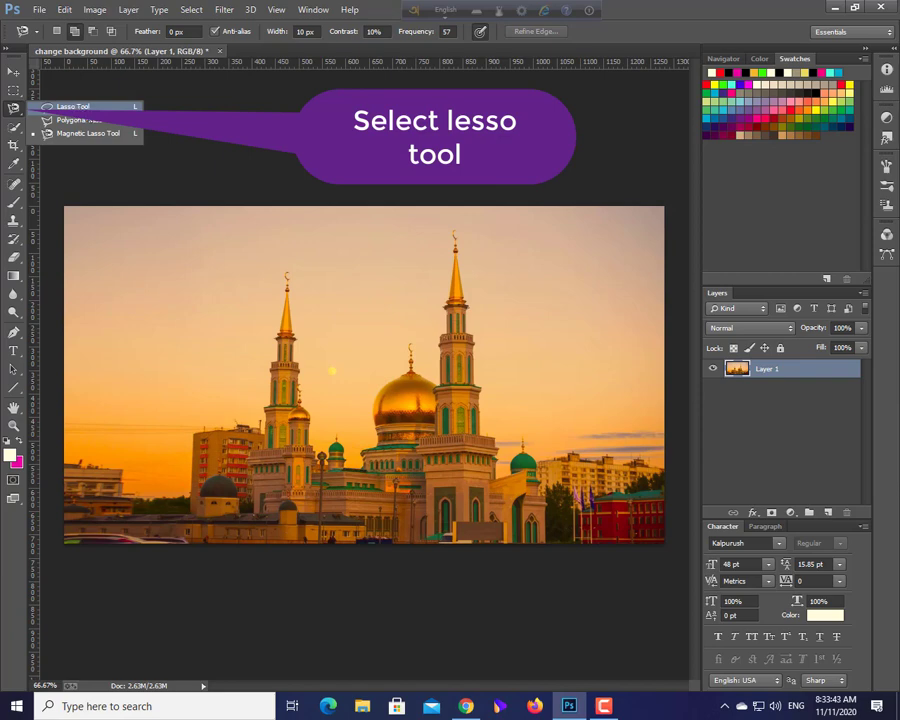
left_click(72, 106)
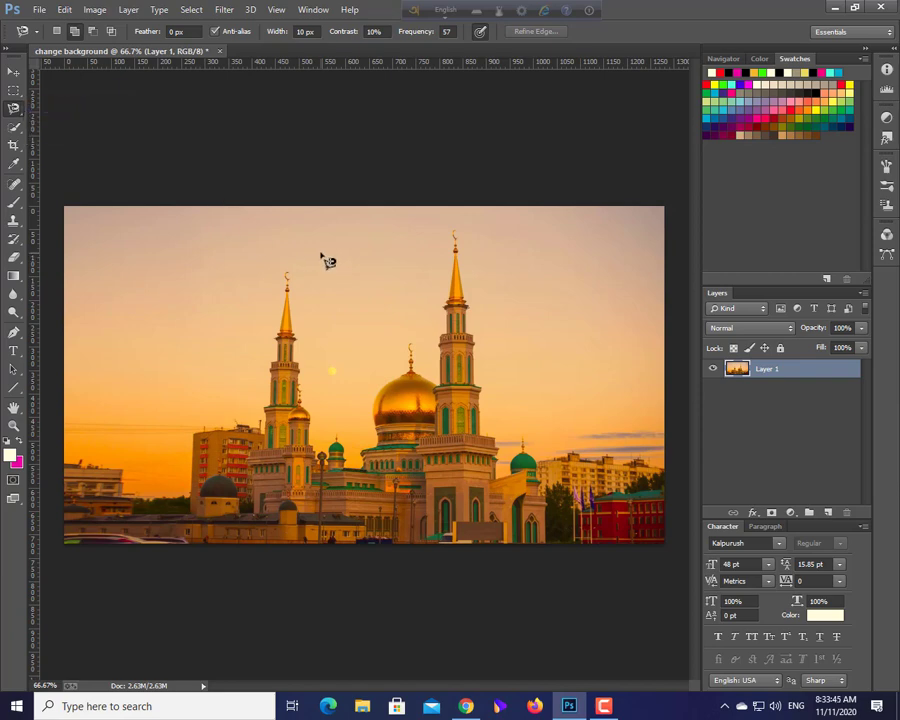
right_click(14, 109)
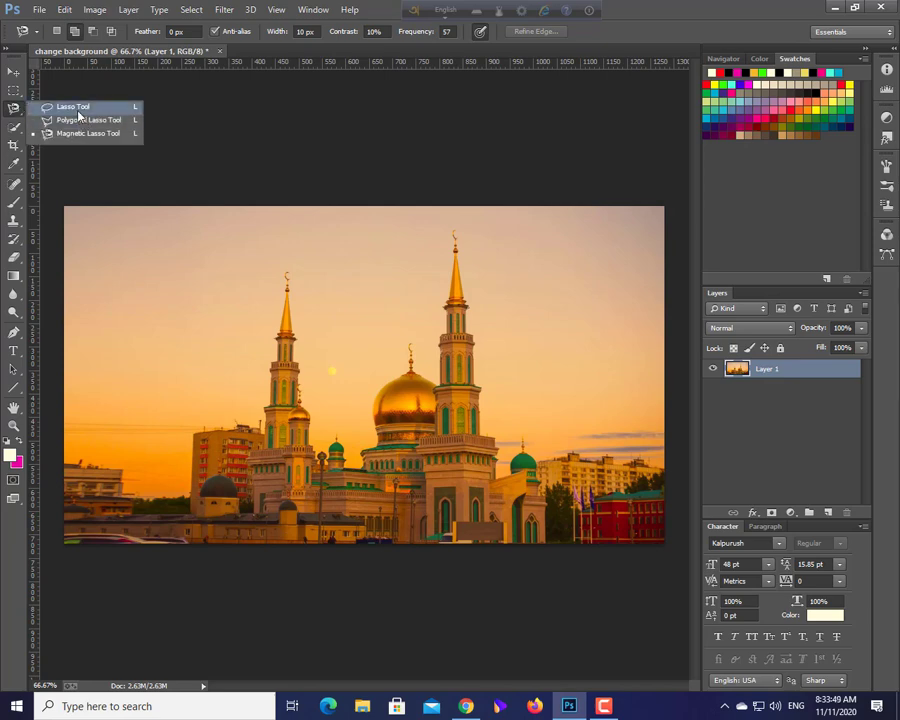
left_click(62, 105)
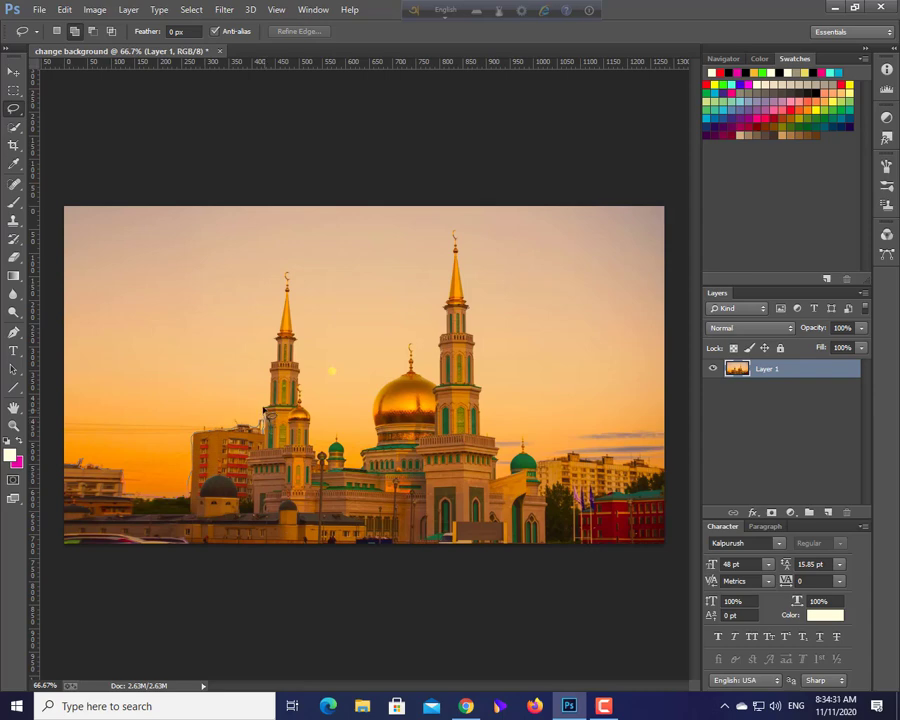
left_click_drag(96, 458, 271, 421)
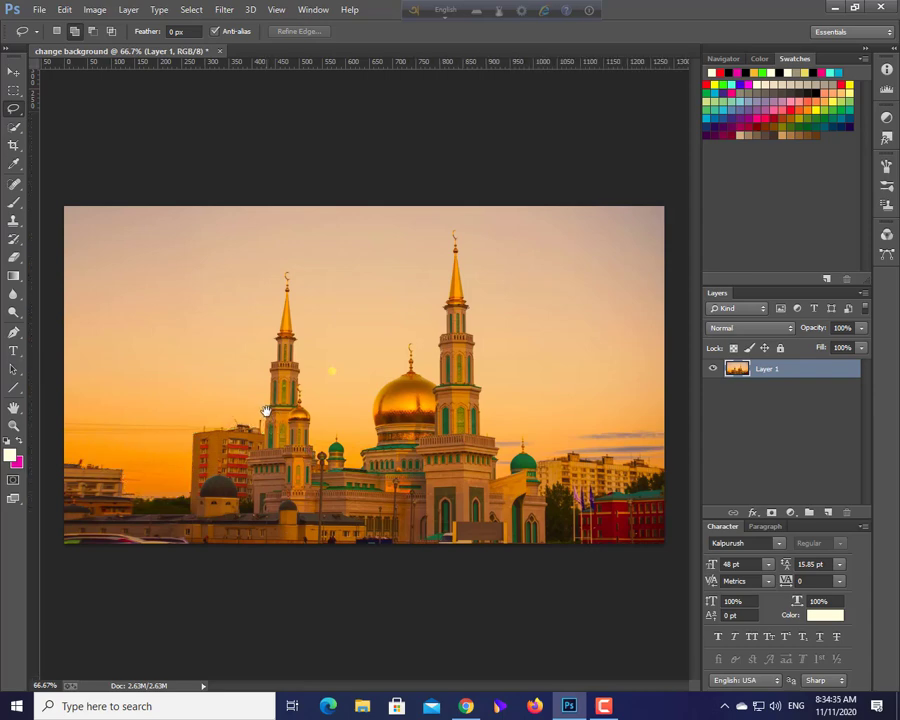
mouse_move(269, 411)
left_mouse_down()
mouse_move(192, 470)
mouse_move(112, 492)
left_mouse_up()
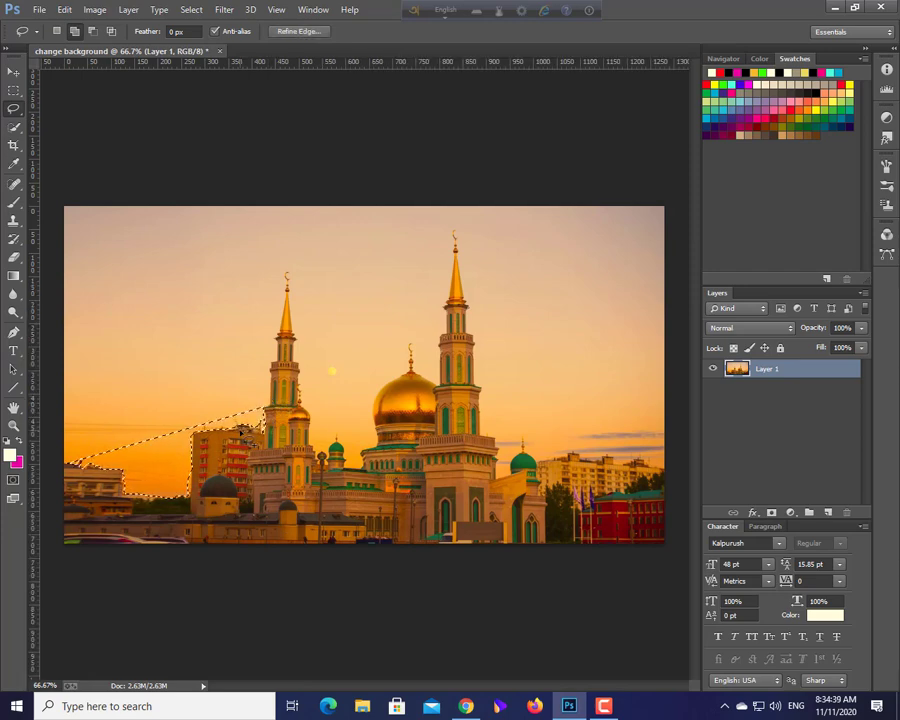
left_click(246, 434)
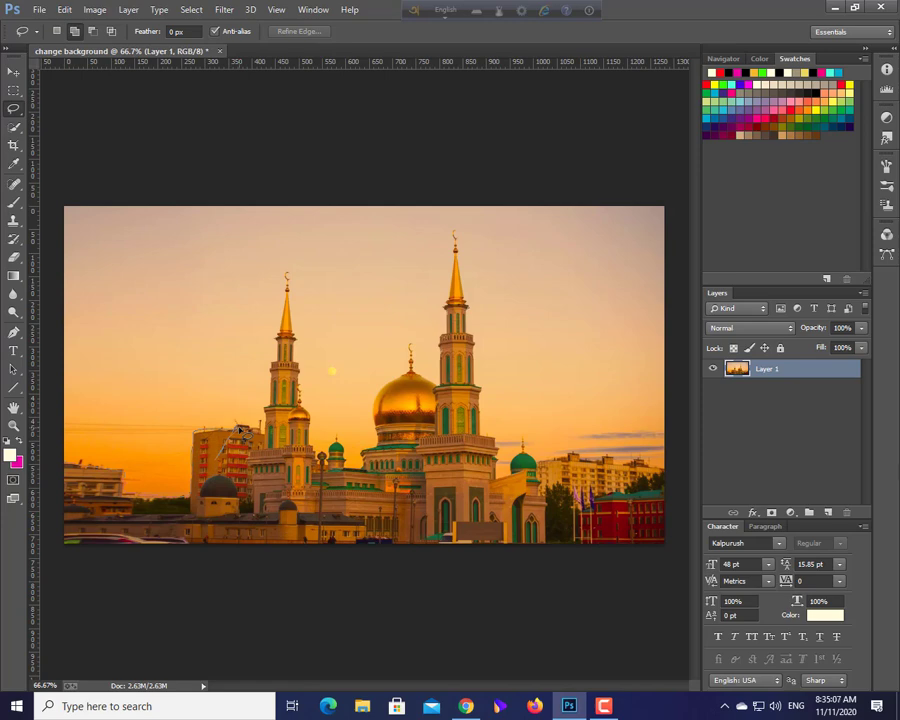
mouse_move(240, 432)
left_mouse_down()
mouse_move(234, 420)
mouse_move(231, 438)
left_mouse_up()
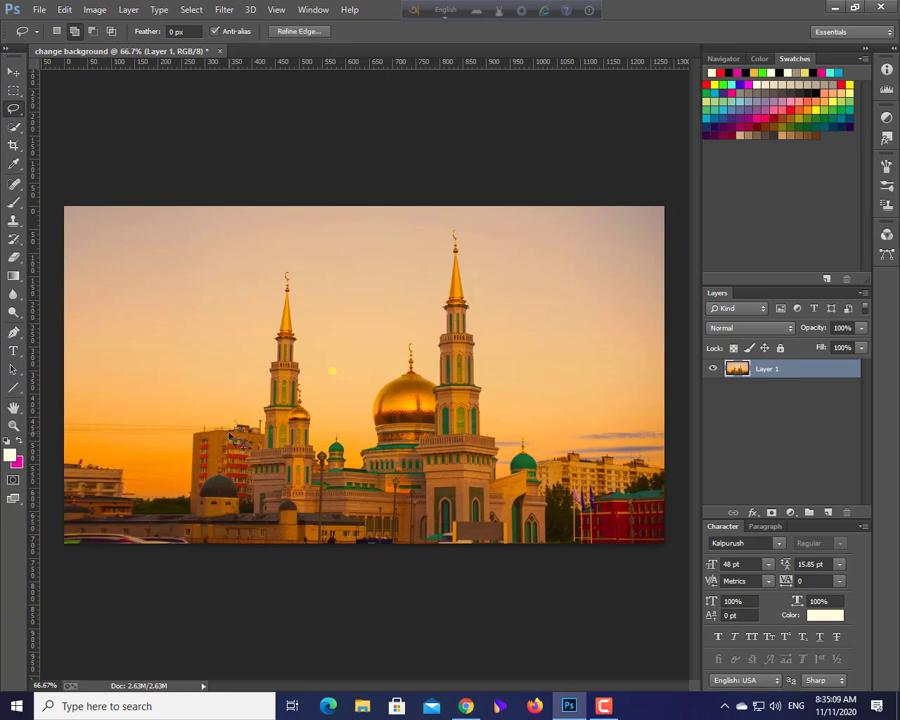
key("ctrl+d")
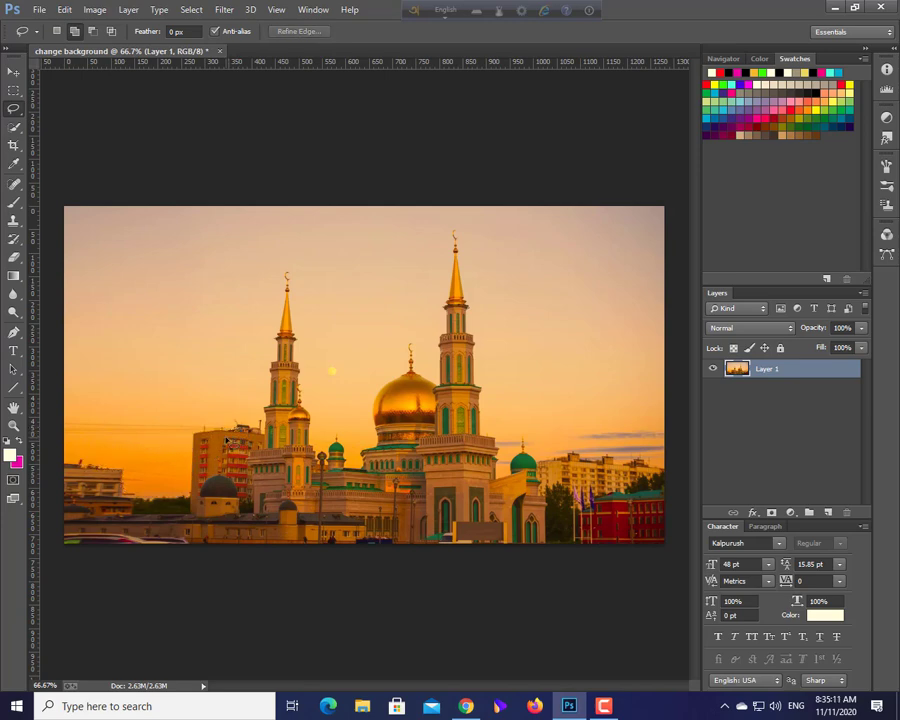
key("ctrl+plus")
mouse_move(132, 505)
left_mouse_down()
mouse_move(359, 435)
mouse_move(309, 465)
left_mouse_up()
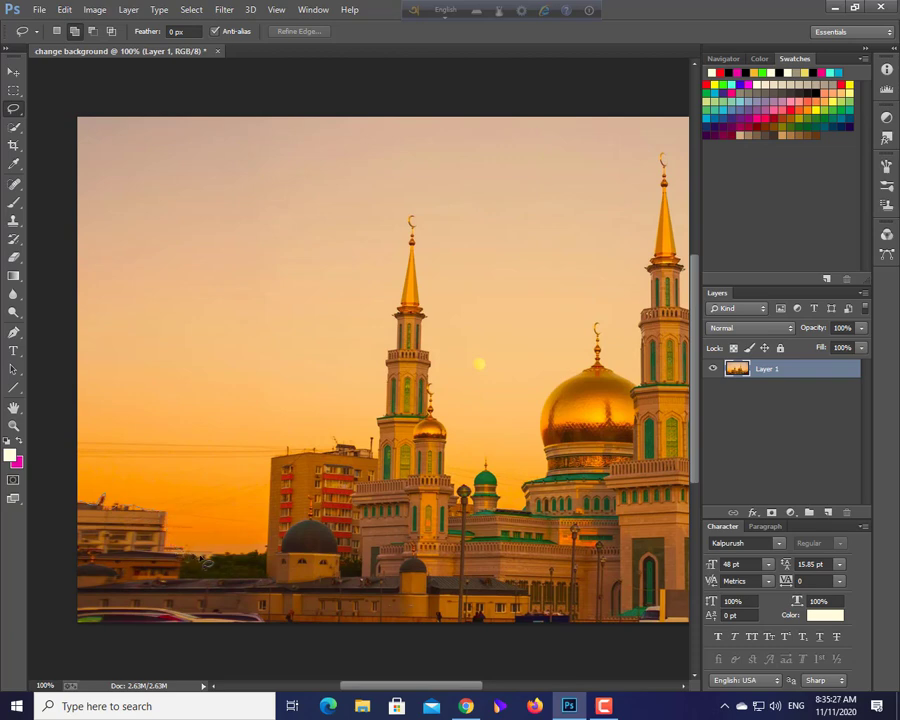
key("ctrl+alt+z")
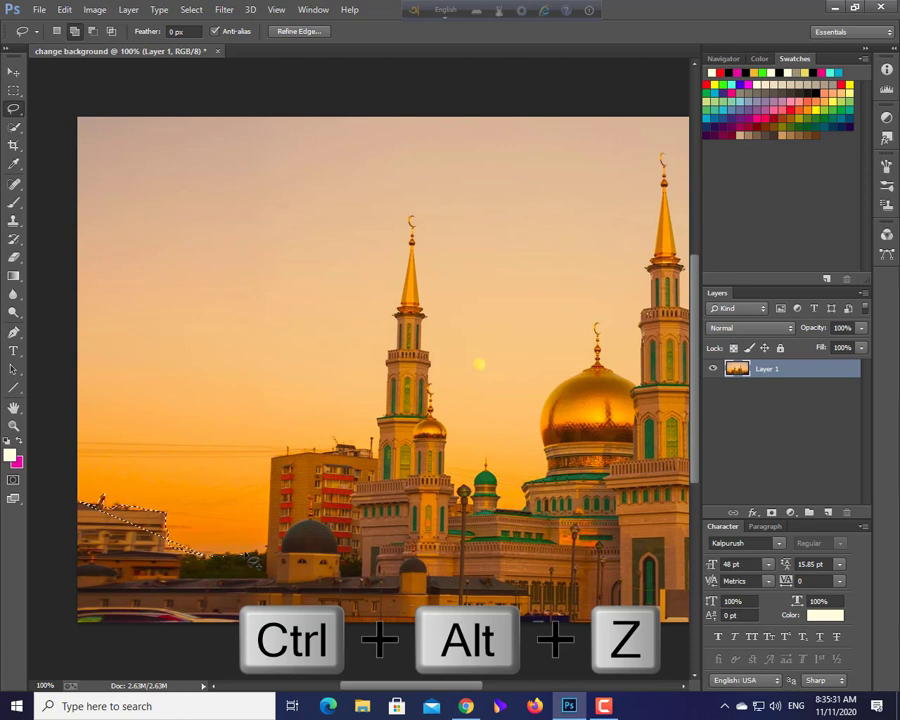
key("ctrl+alt+z")
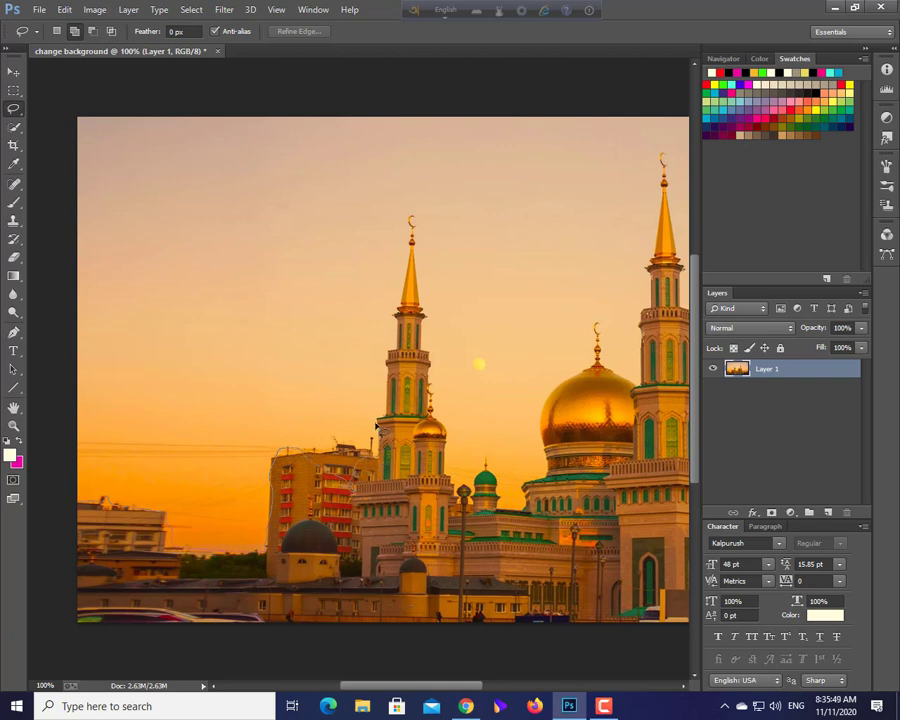
Select the mosque and surrounding buildings with a freehand Lasso outline following the skyline and closing around the image's lower edge.
mouse_move(387, 382)
left_mouse_down()
mouse_move(411, 207)
mouse_move(420, 209)
mouse_move(430, 397)
mouse_move(451, 430)
mouse_move(458, 474)
mouse_move(466, 469)
mouse_move(280, 473)
mouse_move(246, 486)
mouse_move(255, 500)
mouse_move(288, 468)
mouse_move(305, 530)
mouse_move(315, 520)
mouse_move(313, 495)
mouse_move(333, 487)
mouse_move(328, 421)
mouse_move(348, 389)
mouse_move(377, 375)
mouse_move(382, 333)
mouse_move(394, 339)
mouse_move(401, 377)
mouse_move(422, 388)
mouse_move(371, 488)
mouse_move(357, 488)
mouse_move(382, 271)
mouse_move(398, 265)
mouse_move(410, 295)
mouse_move(405, 358)
mouse_move(419, 397)
mouse_move(422, 470)
mouse_move(438, 510)
mouse_move(436, 566)
mouse_move(294, 410)
mouse_move(310, 420)
mouse_move(312, 480)
mouse_move(348, 421)
mouse_move(361, 458)
mouse_move(424, 447)
mouse_move(367, 474)
mouse_move(261, 486)
mouse_move(365, 505)
mouse_move(396, 521)
mouse_move(241, 482)
mouse_move(262, 533)
mouse_move(261, 597)
mouse_move(226, 632)
mouse_move(152, 645)
mouse_move(177, 625)
mouse_move(311, 570)
mouse_move(645, 551)
left_mouse_up()
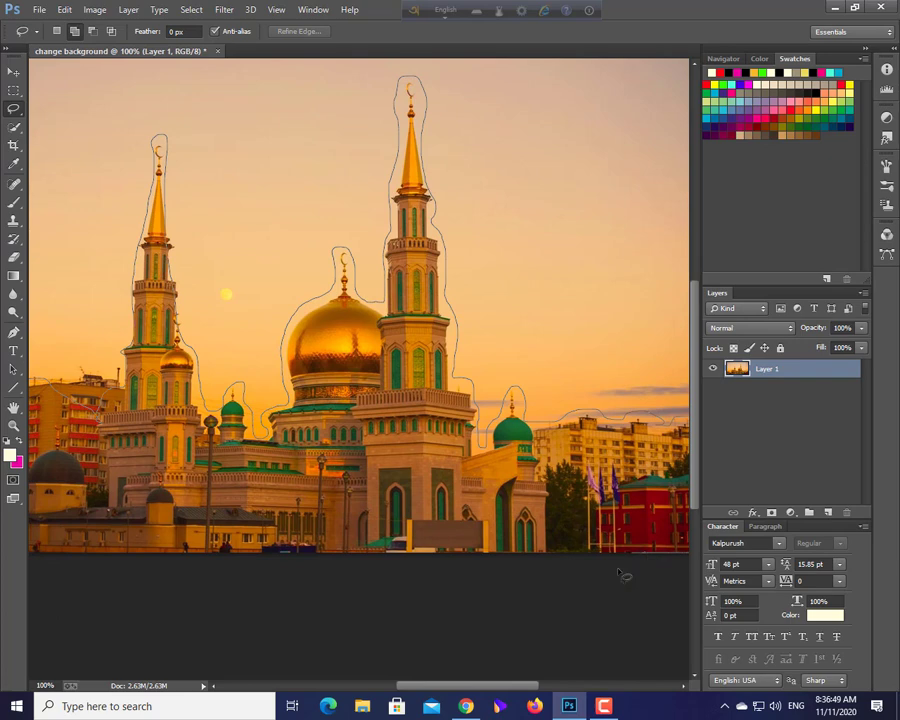
mouse_move(545, 590)
left_mouse_down()
mouse_move(122, 580)
mouse_move(116, 570)
mouse_move(380, 476)
mouse_move(636, 482)
mouse_move(645, 492)
mouse_move(446, 526)
mouse_move(328, 527)
mouse_move(338, 380)
left_mouse_up()
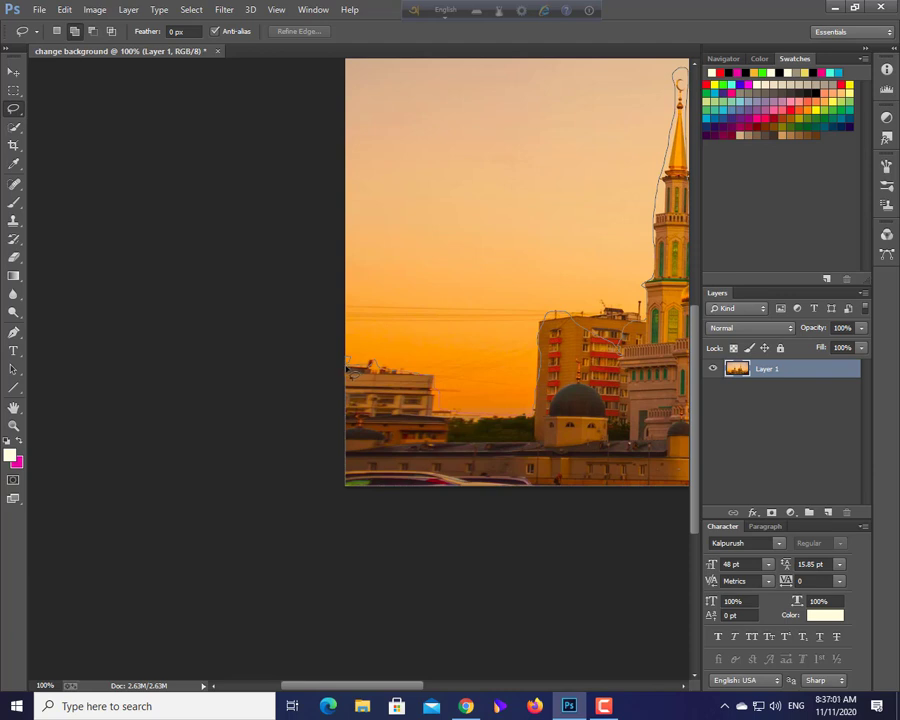
left_click_drag(347, 368, 346, 366)
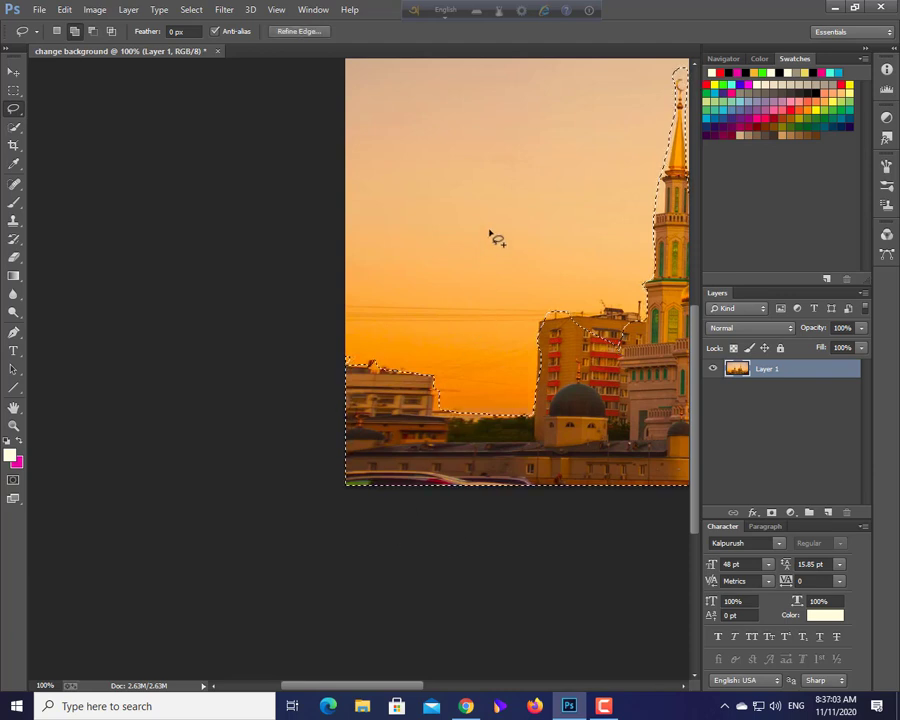
Tighten the Lasso selection by subtracting sky along the left side of the large golden dome and around the small green dome beside it.
key("ctrl+d")
left_click_drag(490, 238, 291, 294)
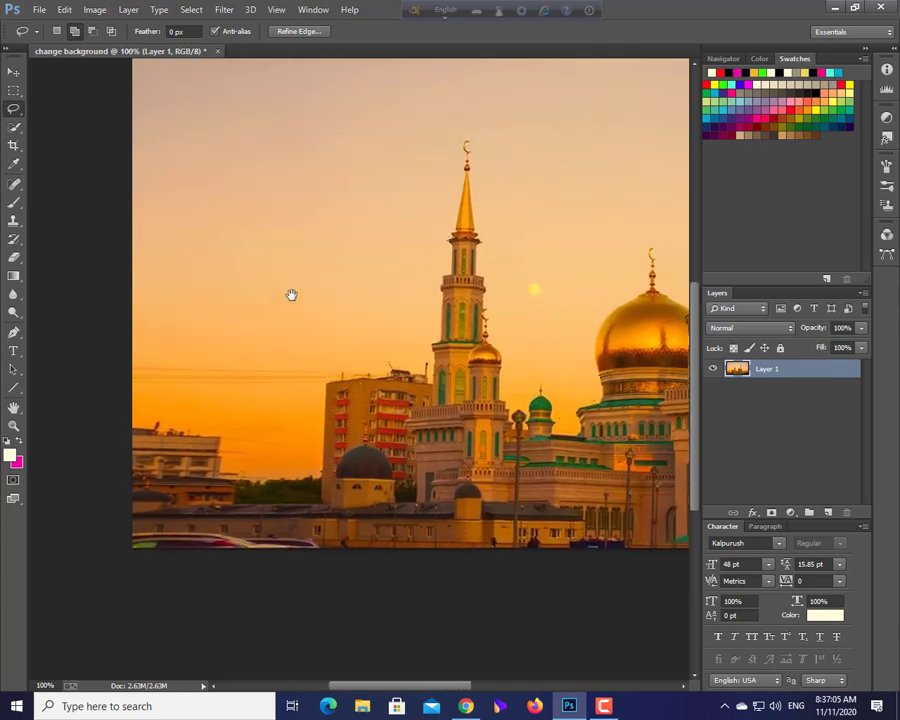
key("ctrl+minus")
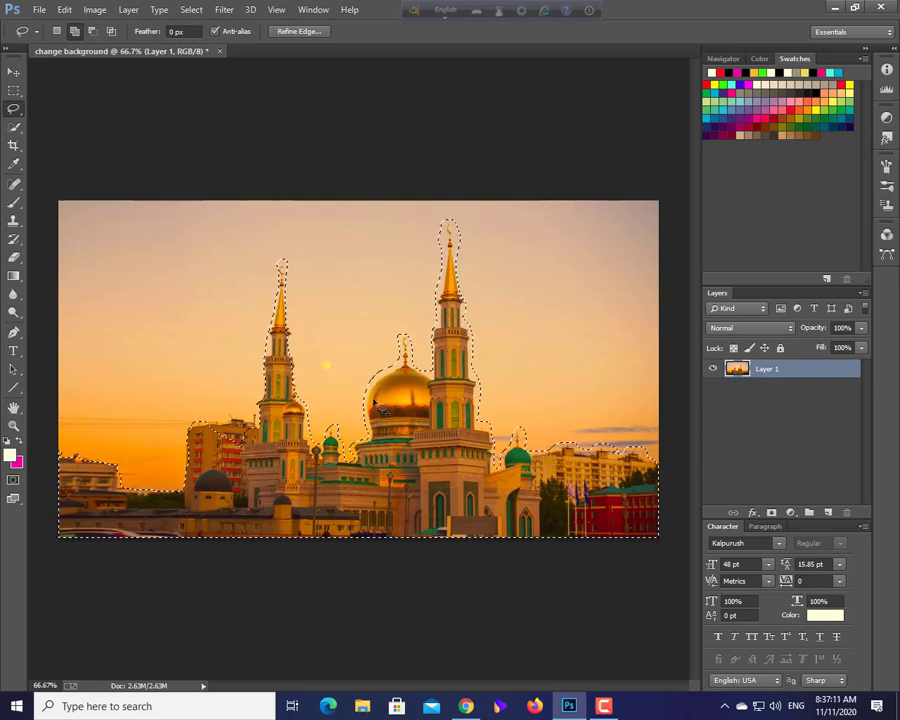
key("alt")
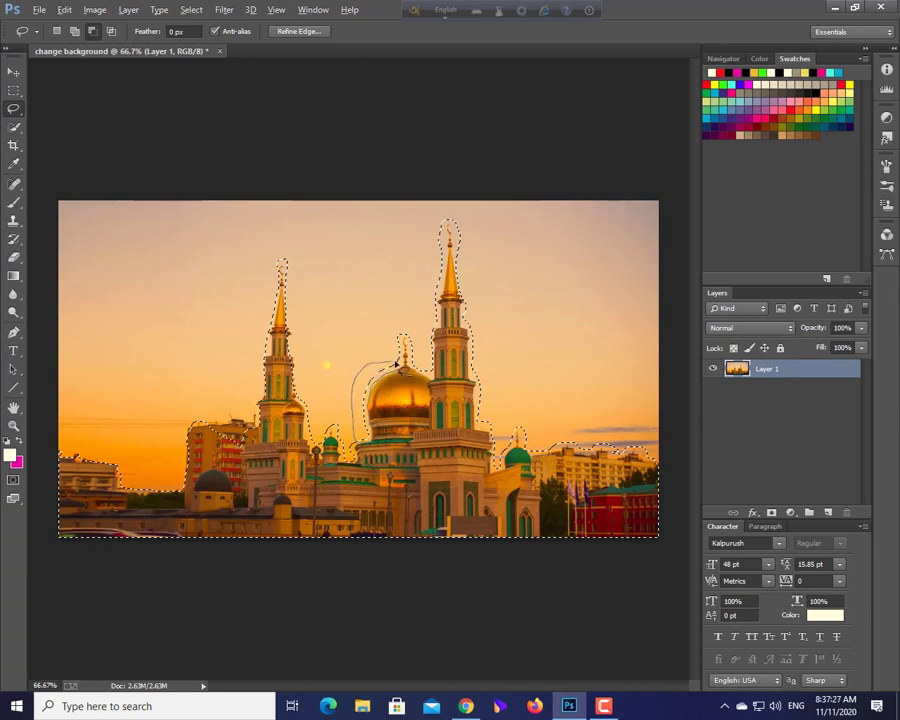
left_click_drag(397, 373, 432, 428)
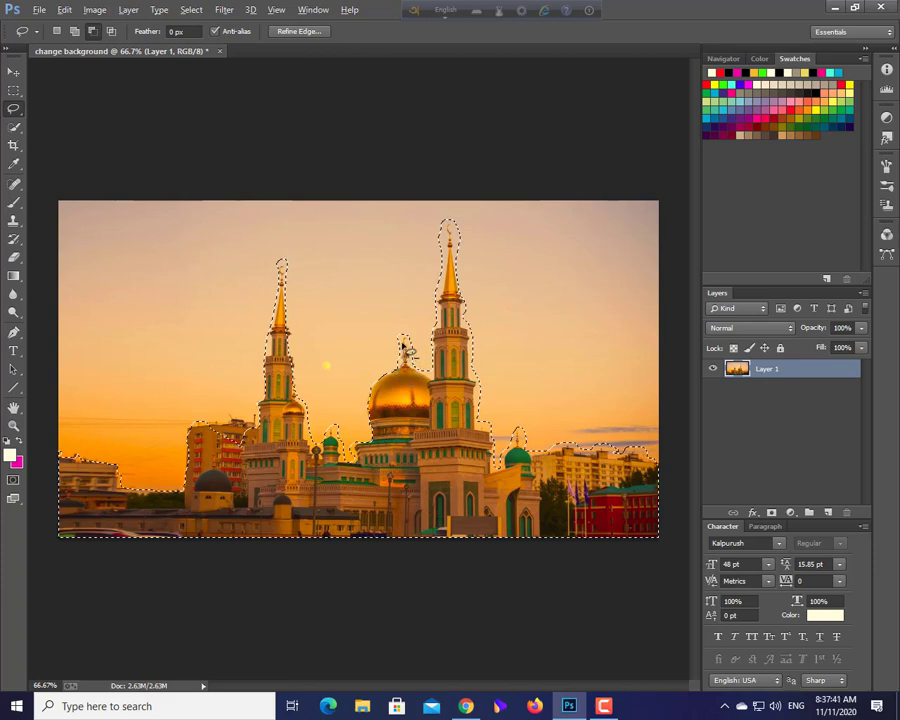
mouse_move(404, 341)
left_mouse_down()
mouse_move(396, 328)
mouse_move(372, 346)
mouse_move(381, 364)
mouse_move(404, 366)
left_mouse_up()
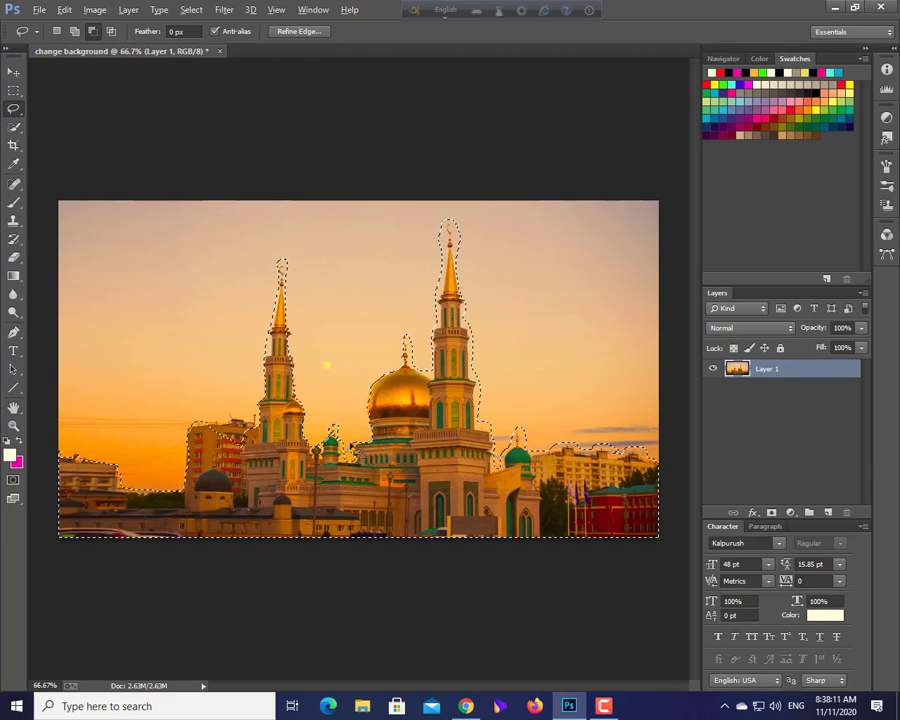
mouse_move(351, 446)
left_mouse_down()
mouse_move(342, 417)
mouse_move(316, 418)
mouse_move(363, 455)
left_mouse_up()
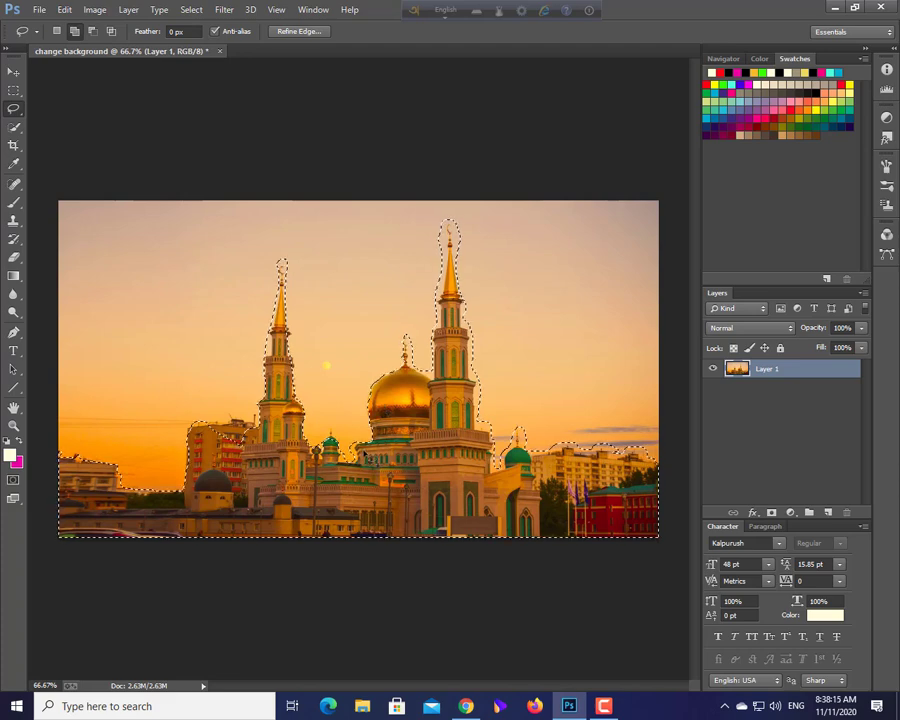
key("shift")
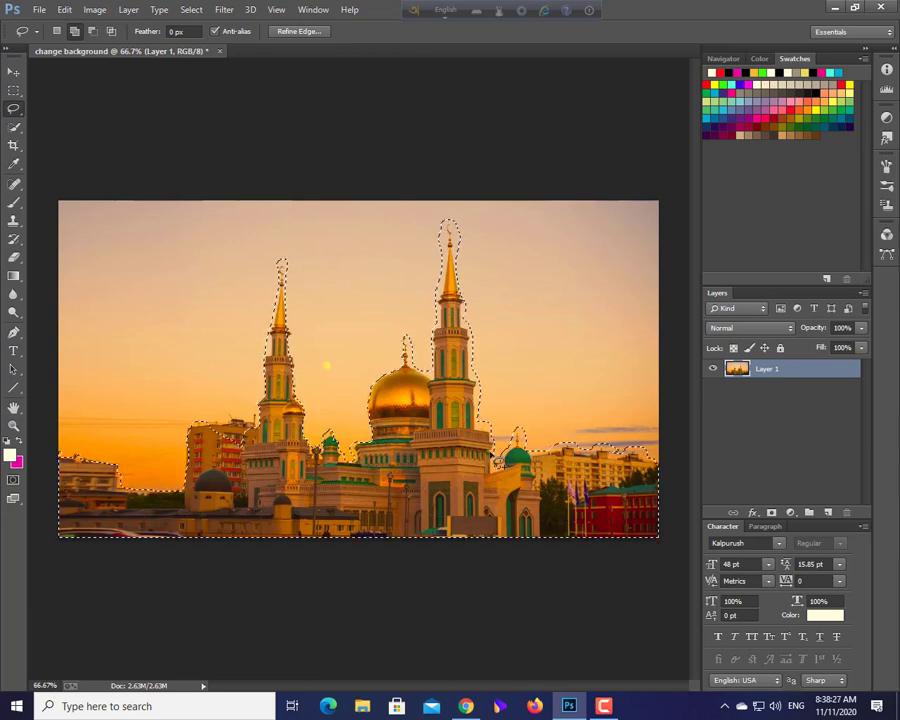
Subtract the remaining sky from the selection around the golden dome's finial and along both sides of the taller minaret.
key("alt")
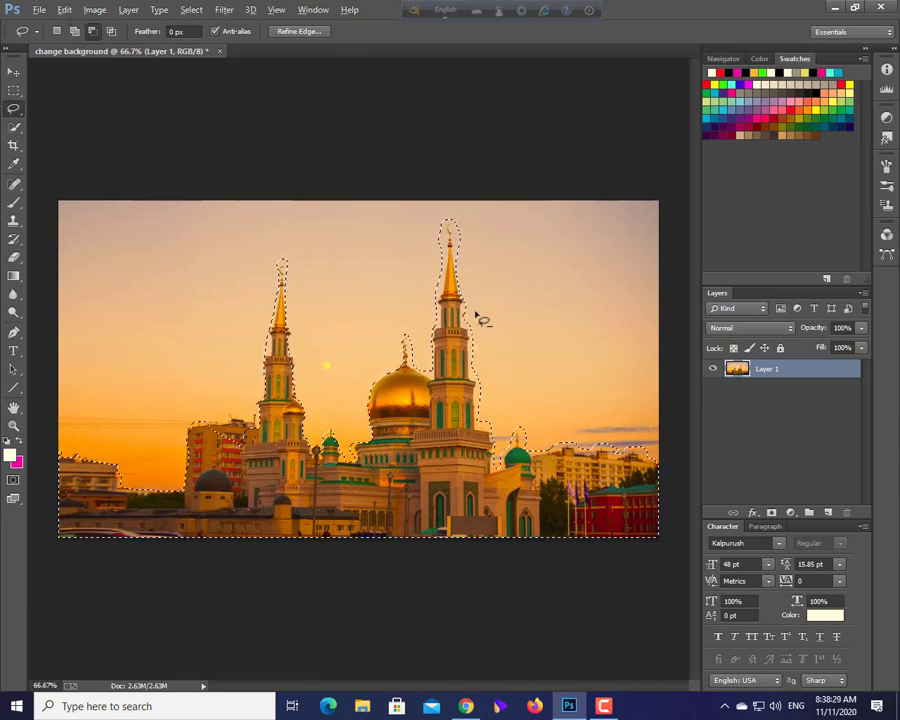
key("alt")
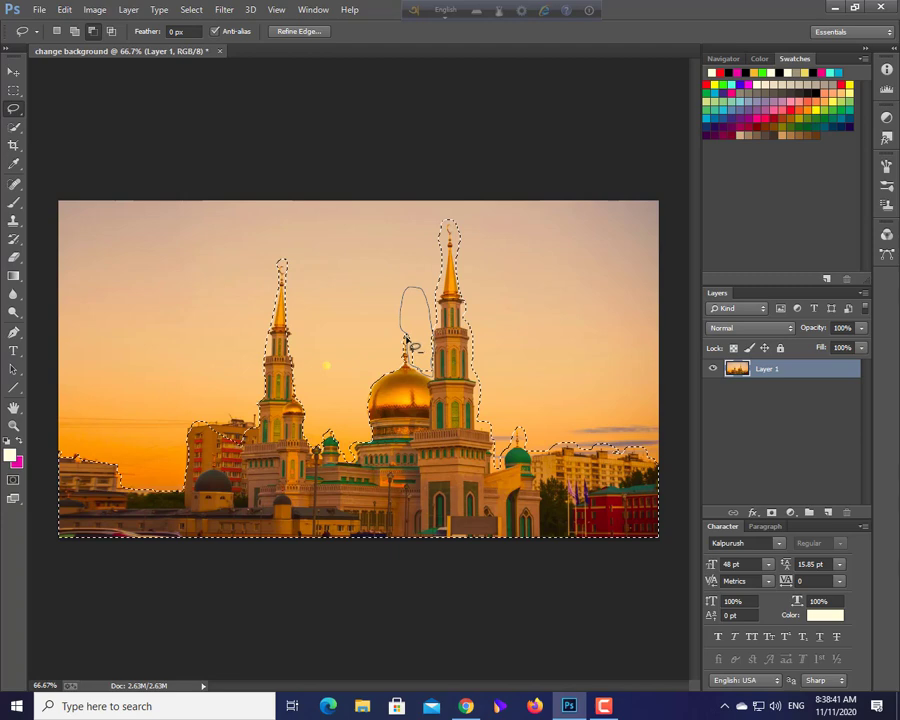
left_click_drag(410, 343, 410, 345)
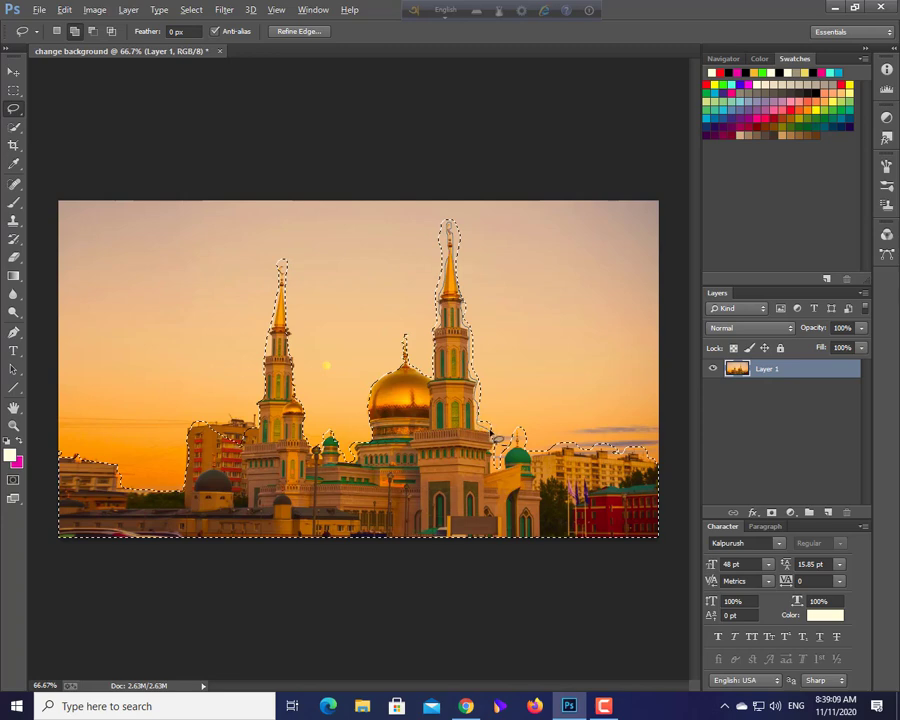
mouse_move(492, 433)
left_mouse_down()
mouse_move(515, 348)
mouse_move(504, 265)
mouse_move(463, 170)
mouse_move(413, 193)
mouse_move(404, 273)
mouse_move(436, 340)
left_mouse_up()
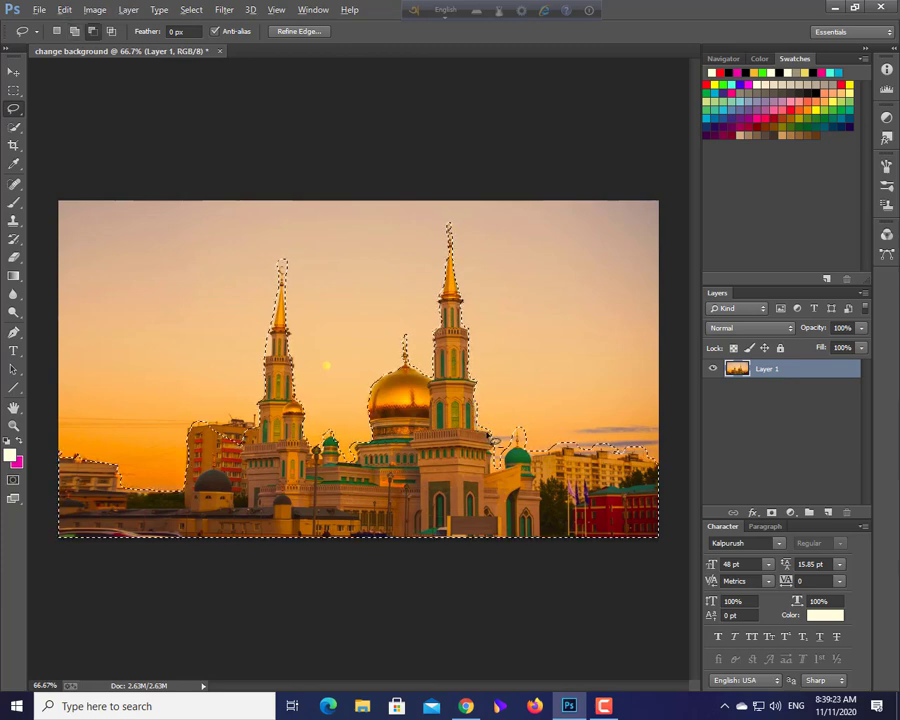
mouse_move(497, 437)
left_mouse_down()
mouse_move(498, 418)
mouse_move(482, 402)
mouse_move(478, 412)
mouse_move(498, 436)
left_mouse_up()
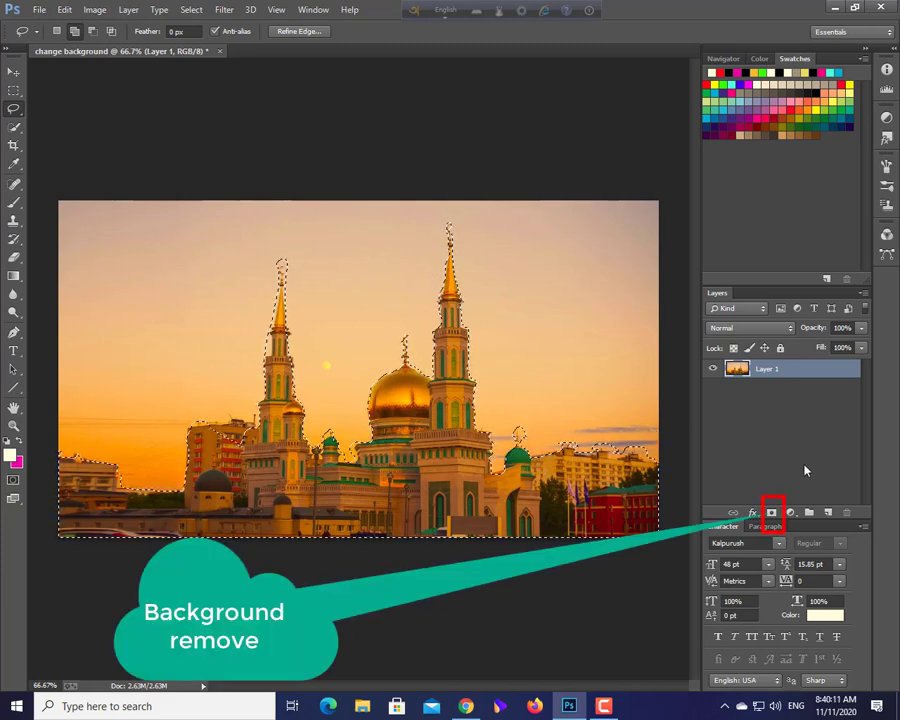
Try hiding the sky with a layer mask made from the selection, and undo the mask.
left_click(772, 514)
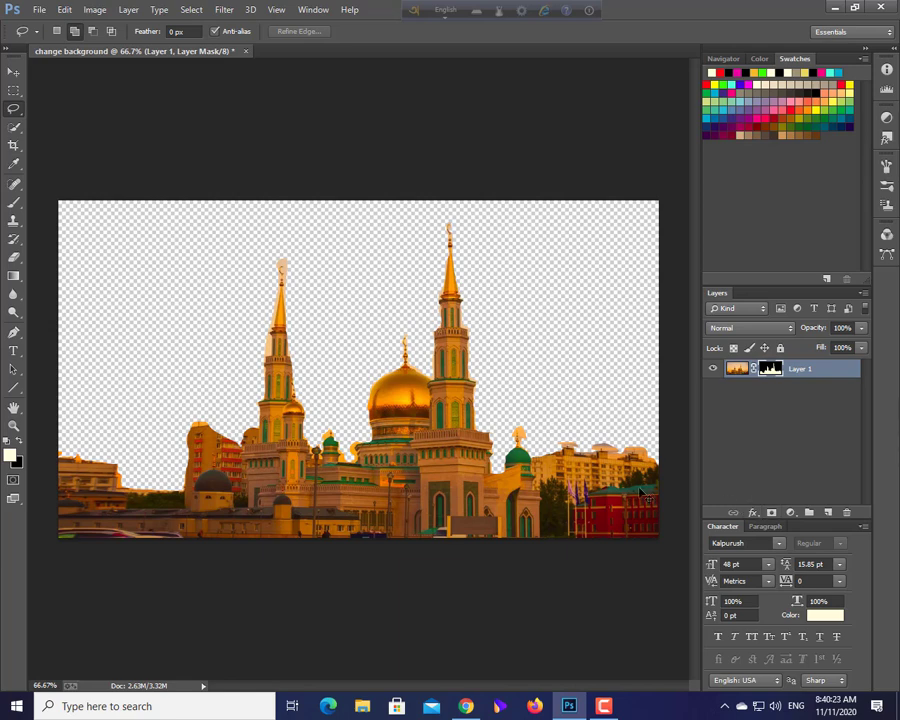
key("ctrl+z")
Refine the selection's edge with a 0.5 px feather, remembered settings and output to a new layer.
key("ctrl+alt+r")
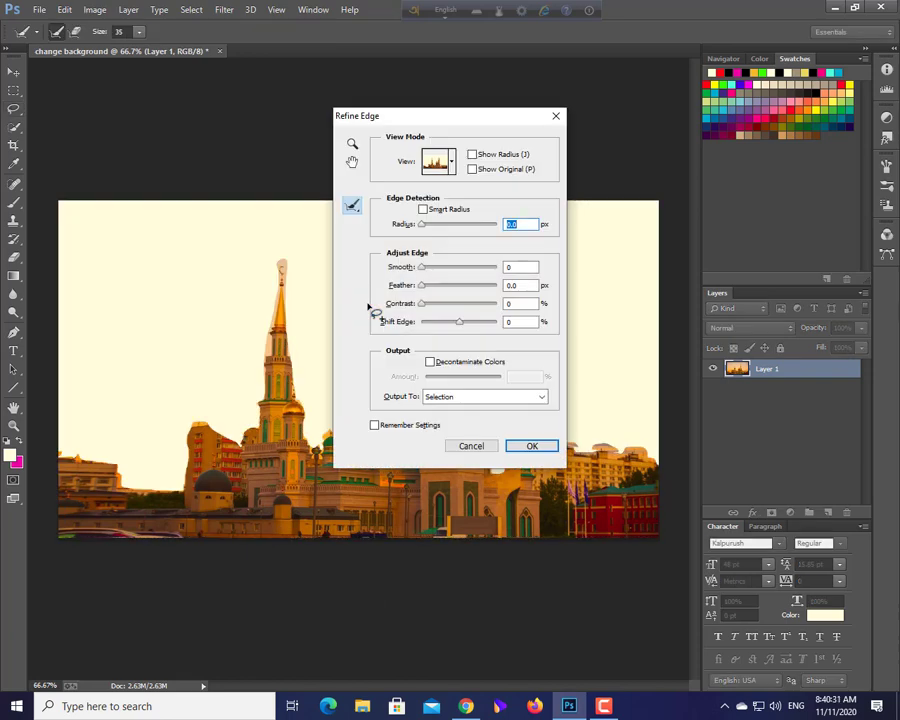
left_click_drag(474, 121, 752, 174)
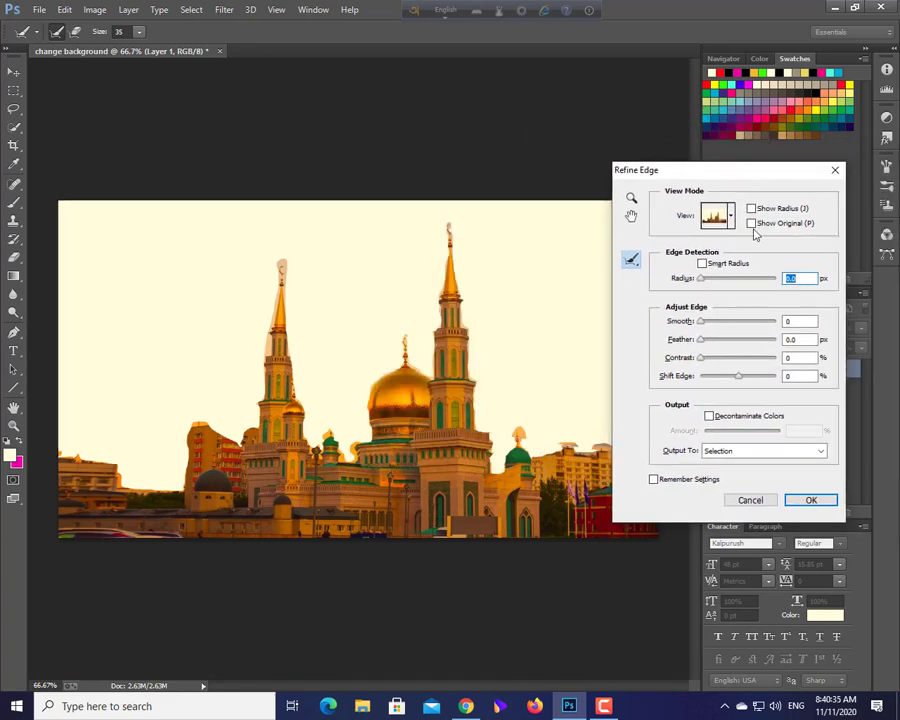
left_click(715, 455)
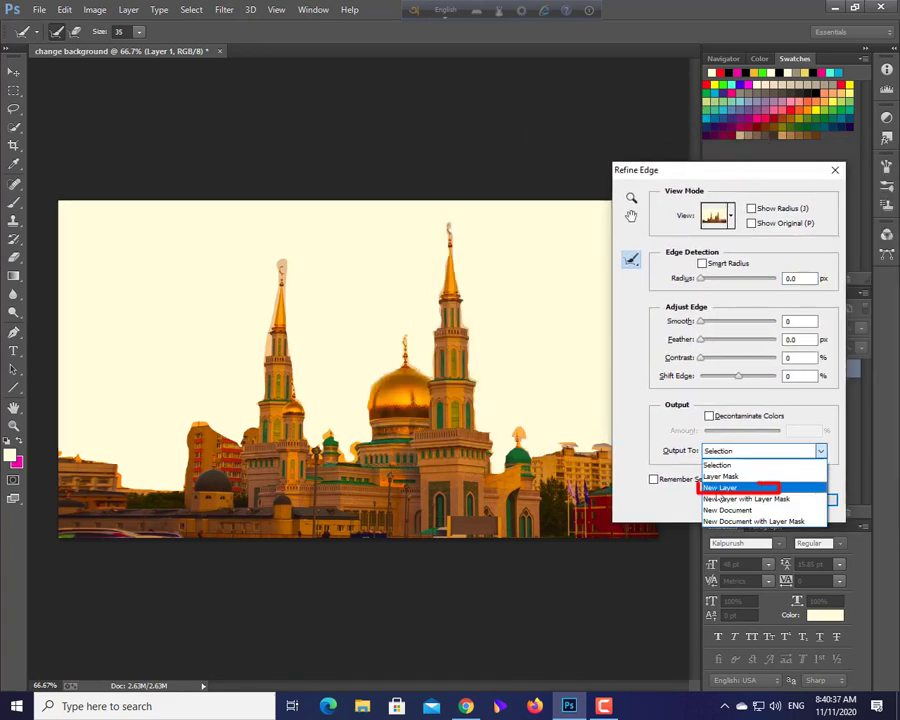
left_click(720, 488)
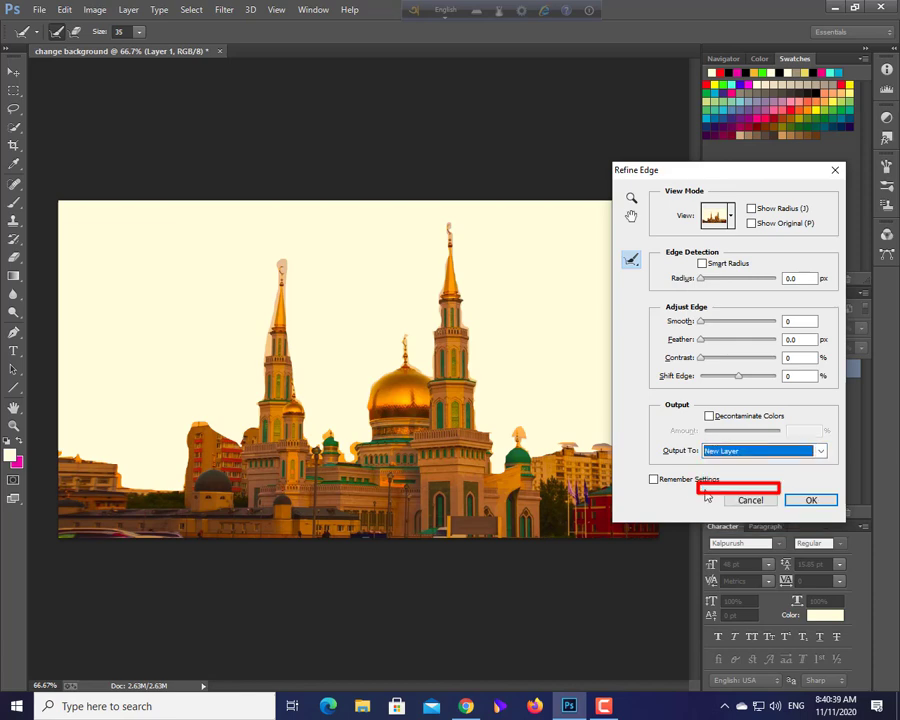
left_click(654, 480)
left_click(800, 339)
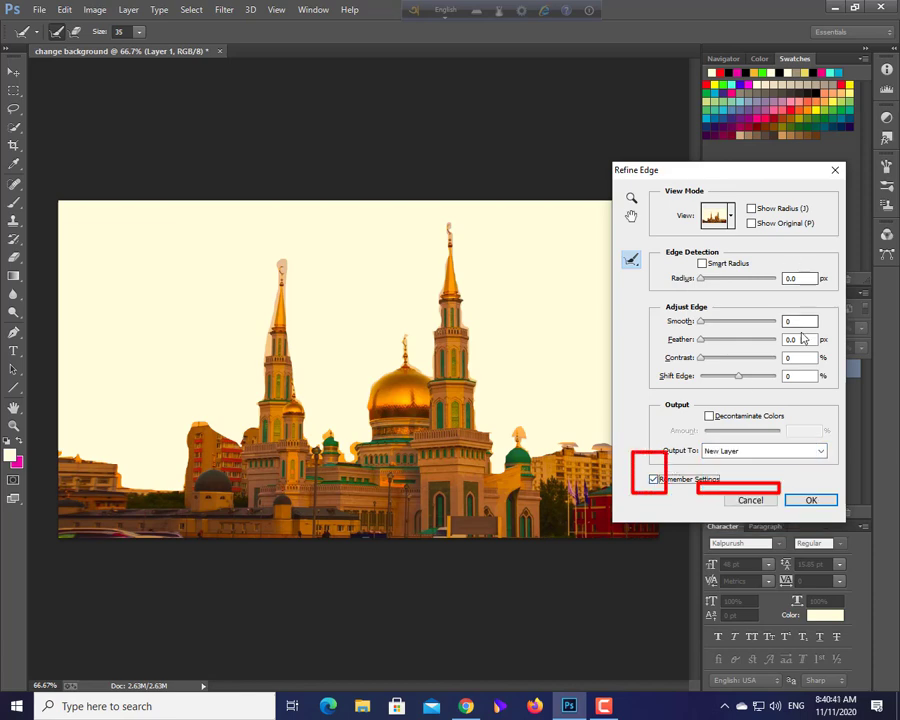
type("0.")
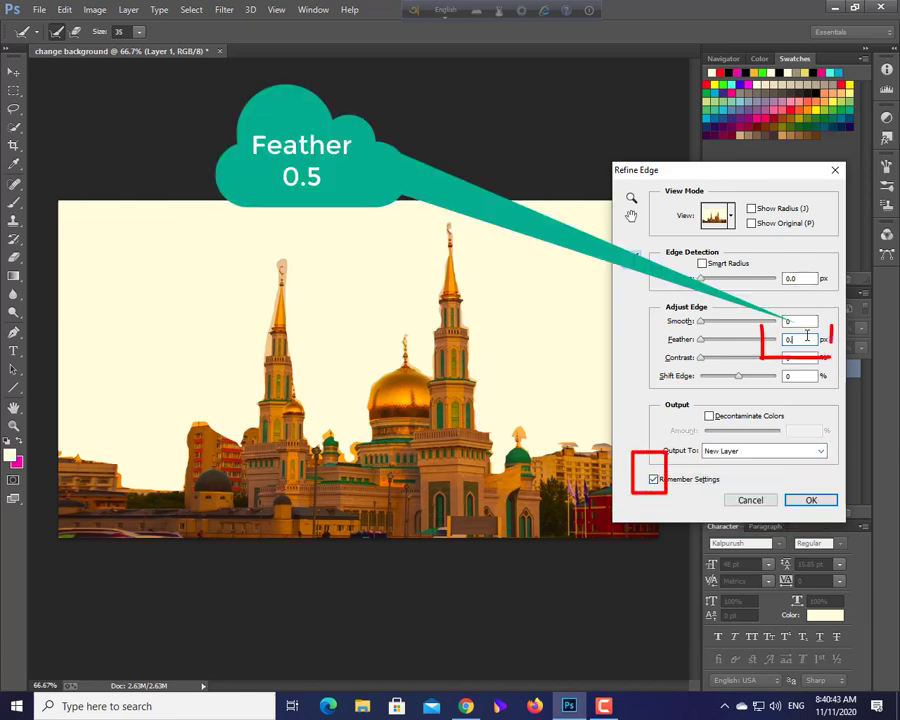
left_click(810, 500)
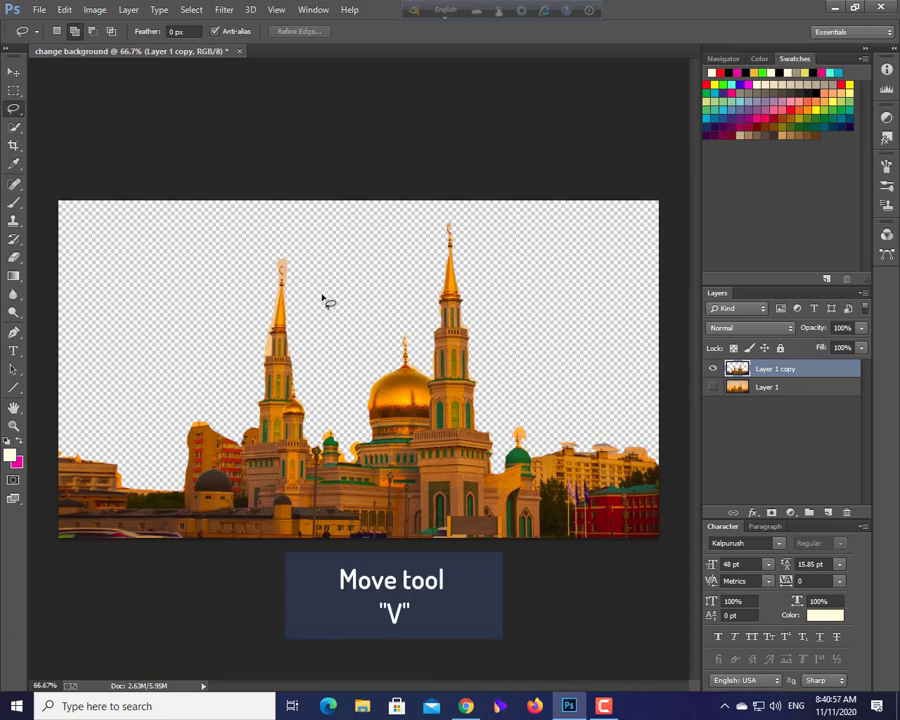
Try moving the cut-out mosque layer around the canvas with the Move tool.
key("v")
left_click_drag(290, 362, 422, 433)
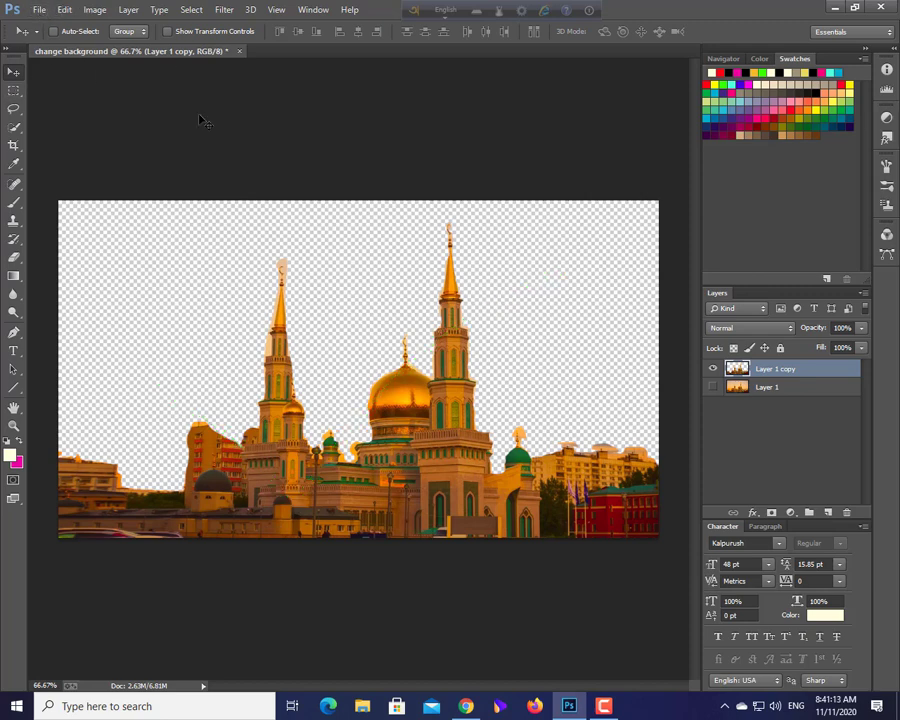
Create a document named "scale" at 500 × 500 pixels and dock it beside the mosque document.
key("ctrl+n")
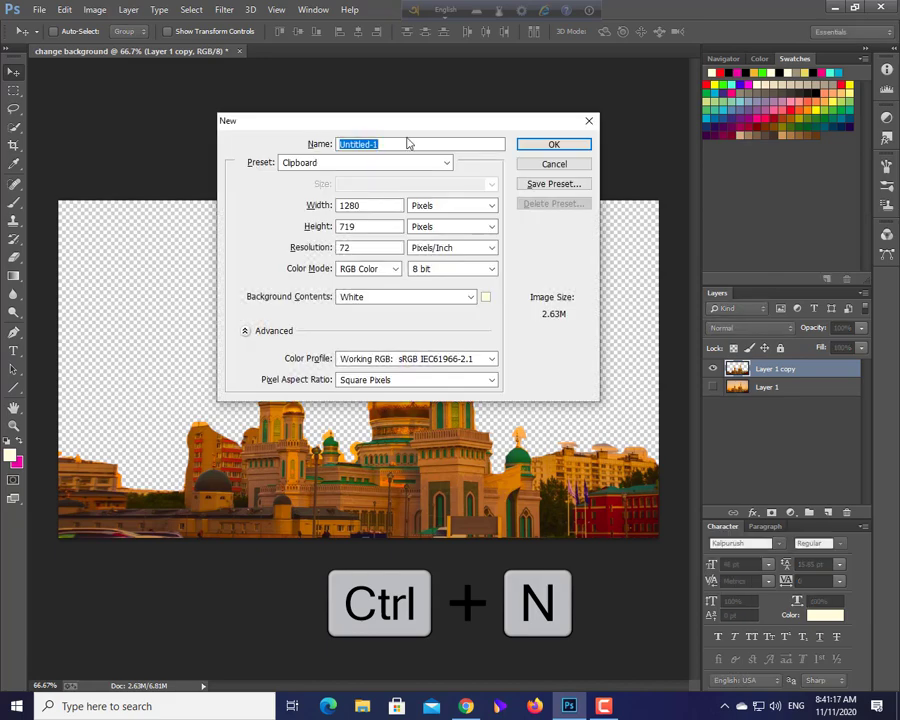
type("scale")
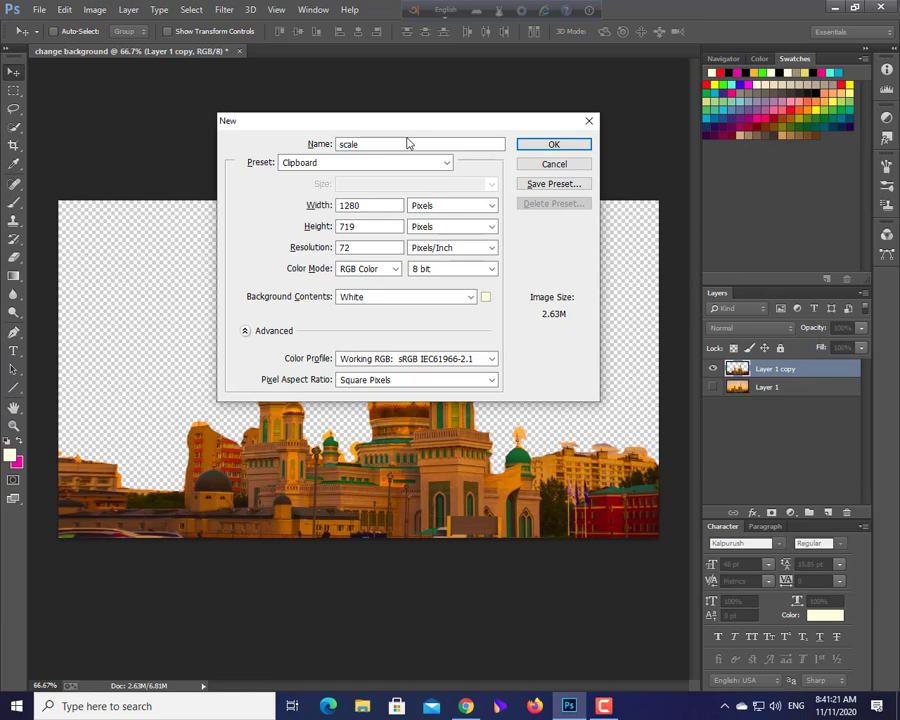
double_click(354, 208)
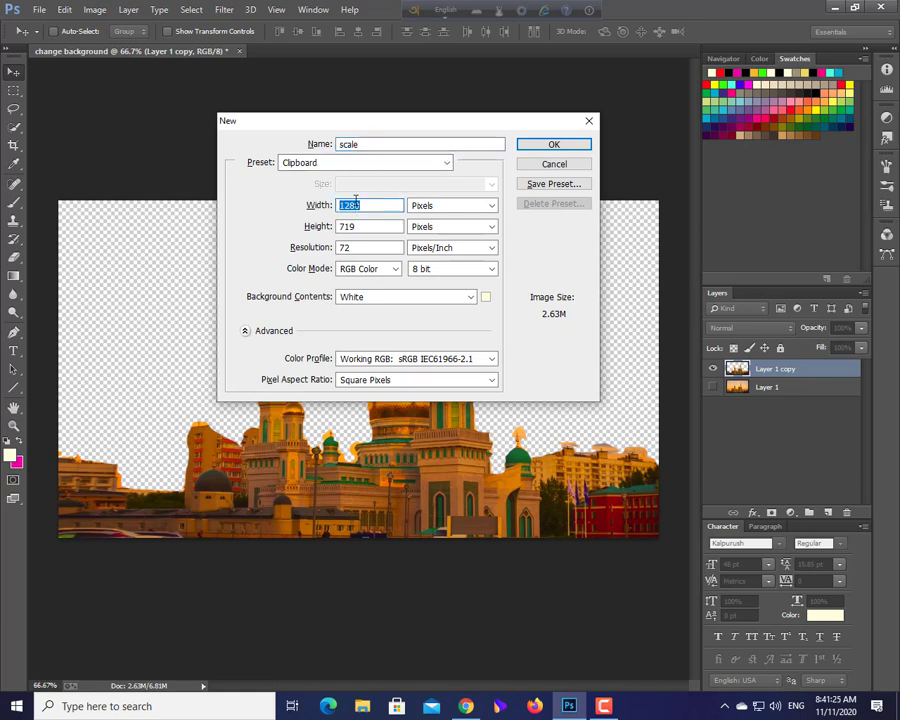
type("500")
double_click(352, 228)
type("500")
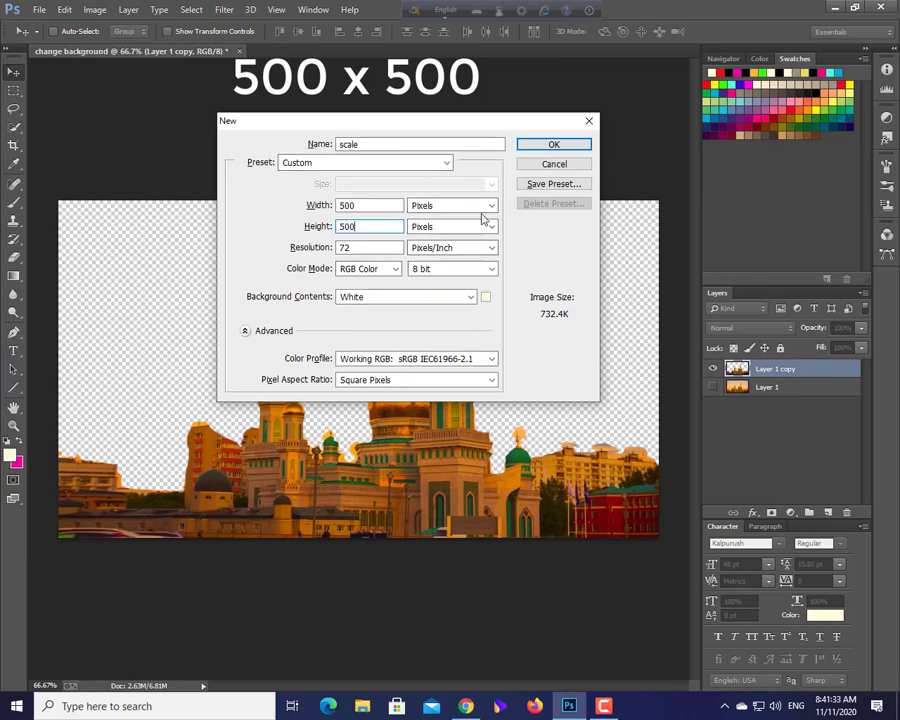
left_click(552, 146)
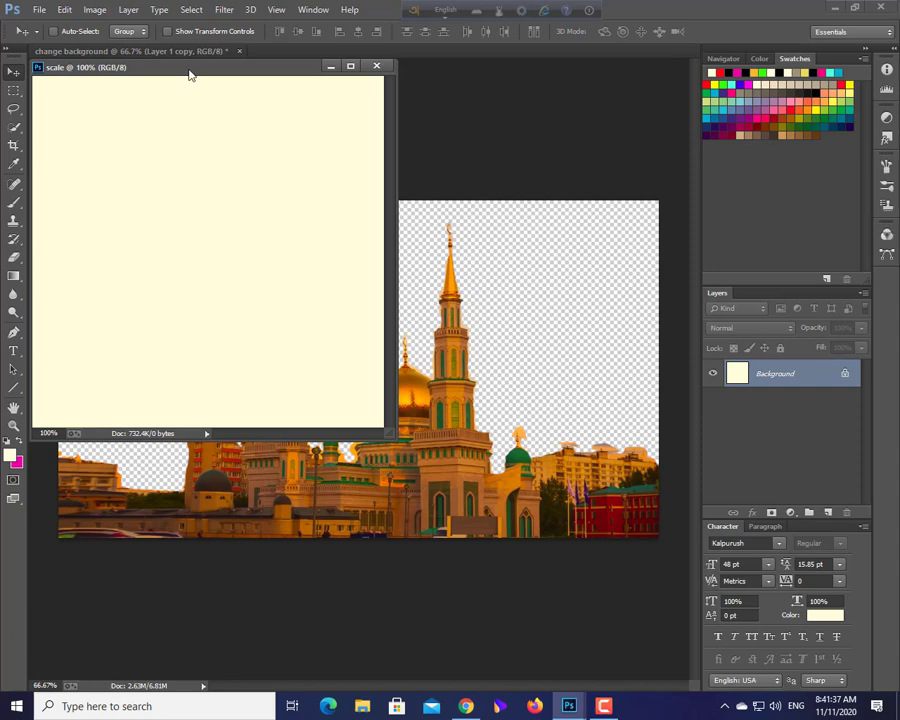
left_click_drag(190, 74, 318, 78)
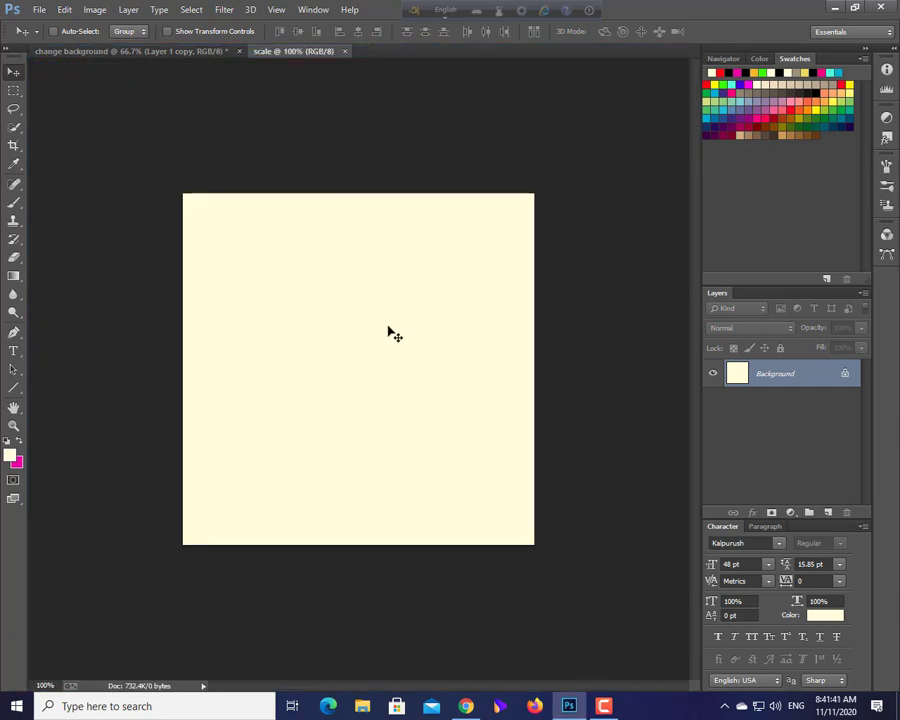
left_click_drag(505, 61, 495, 66)
left_click(453, 268)
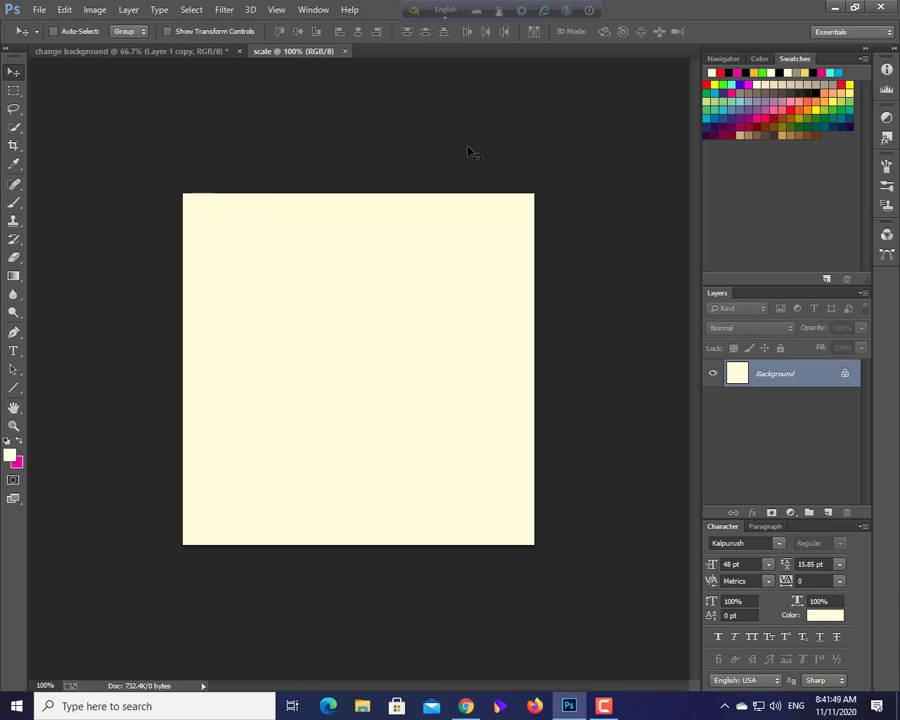
Show the rulers in the scale document and set their units to inches.
key("ctrl+r")
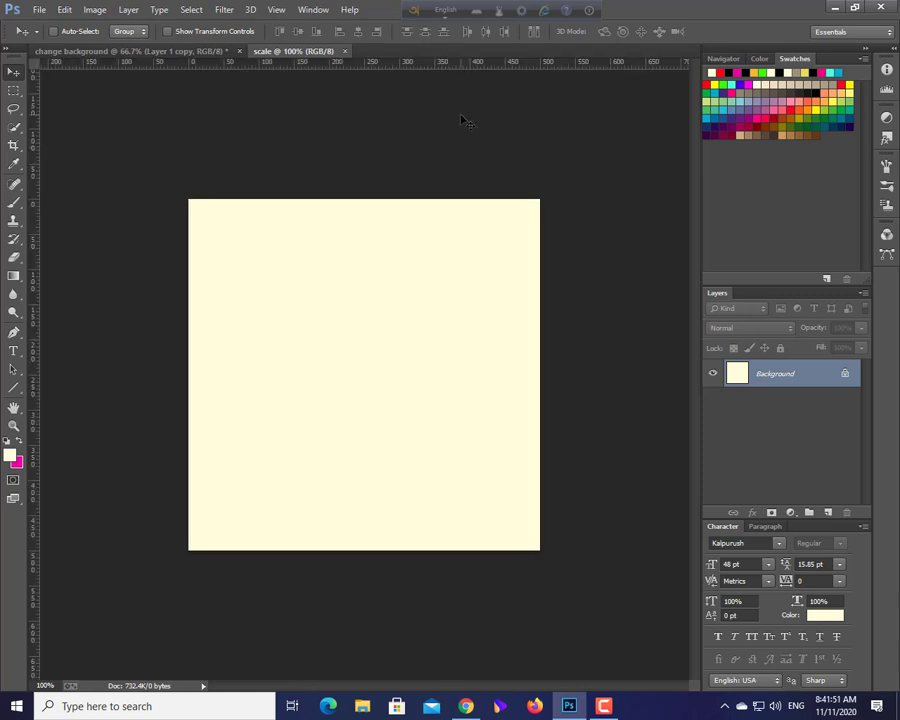
right_click(408, 66)
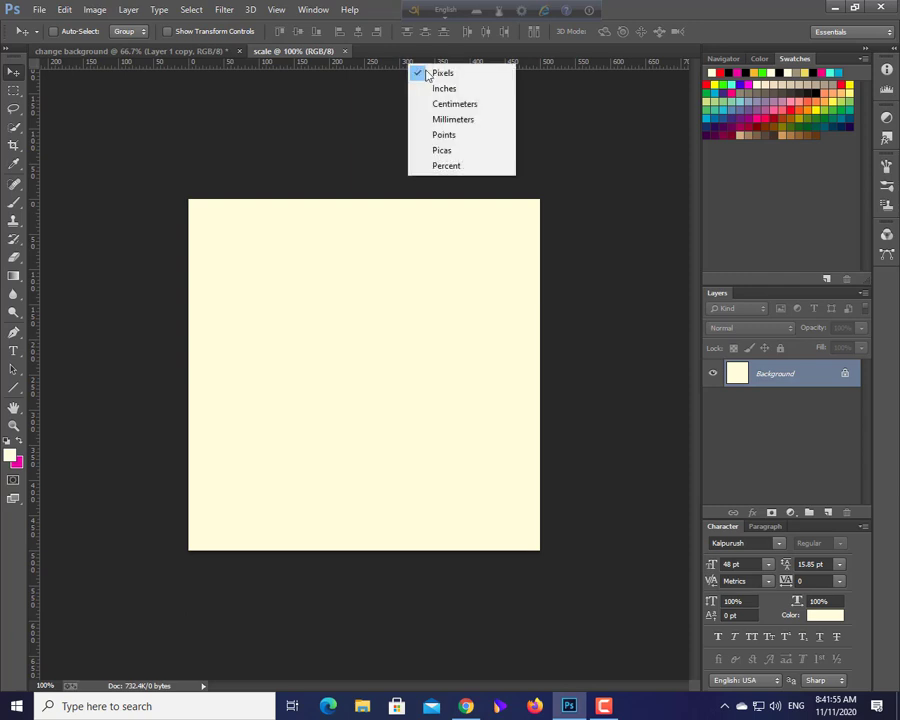
left_click(445, 89)
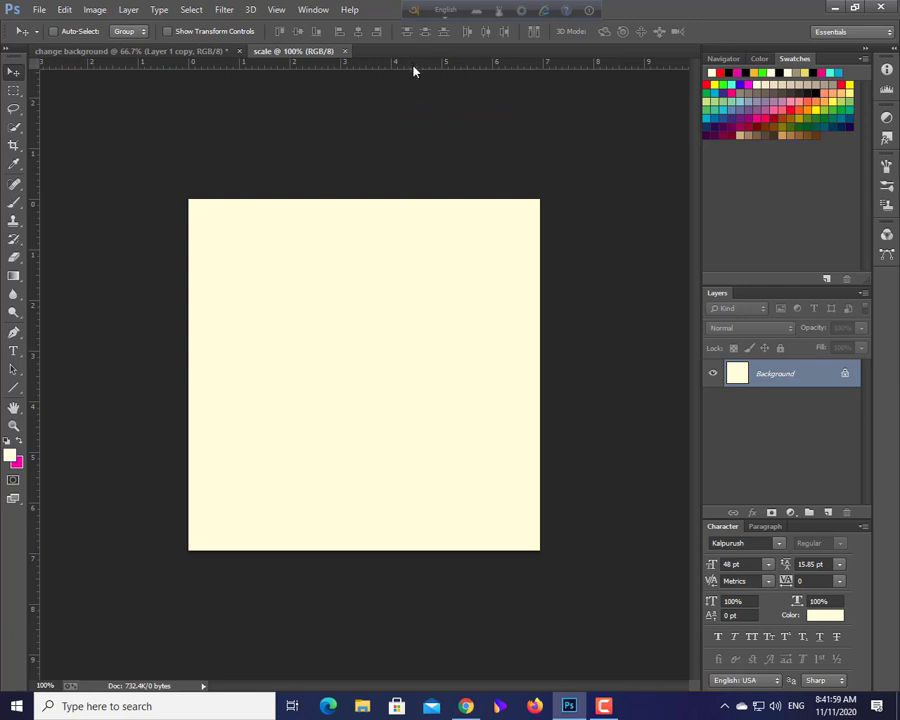
Place one horizontal guide on the canvas's upper edge and a second about 1.7 inches above it.
left_click_drag(416, 70, 425, 148)
left_click_drag(430, 174, 434, 198)
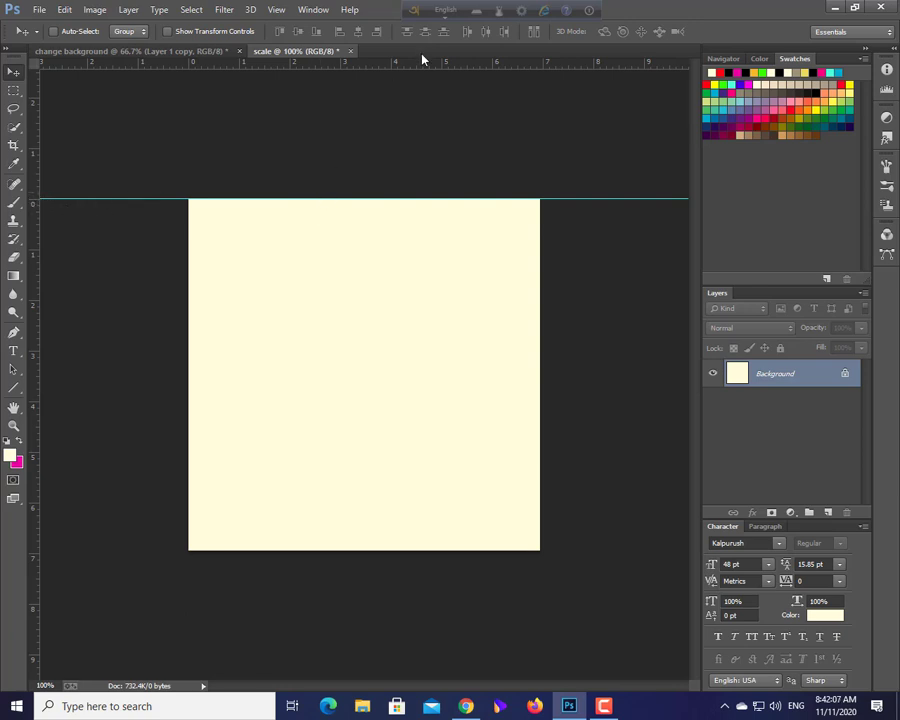
left_click_drag(428, 68, 445, 112)
Try to move the upper horizontal guide down toward the canvas with the Move tool.
left_click_drag(452, 166, 454, 204)
left_click(450, 263)
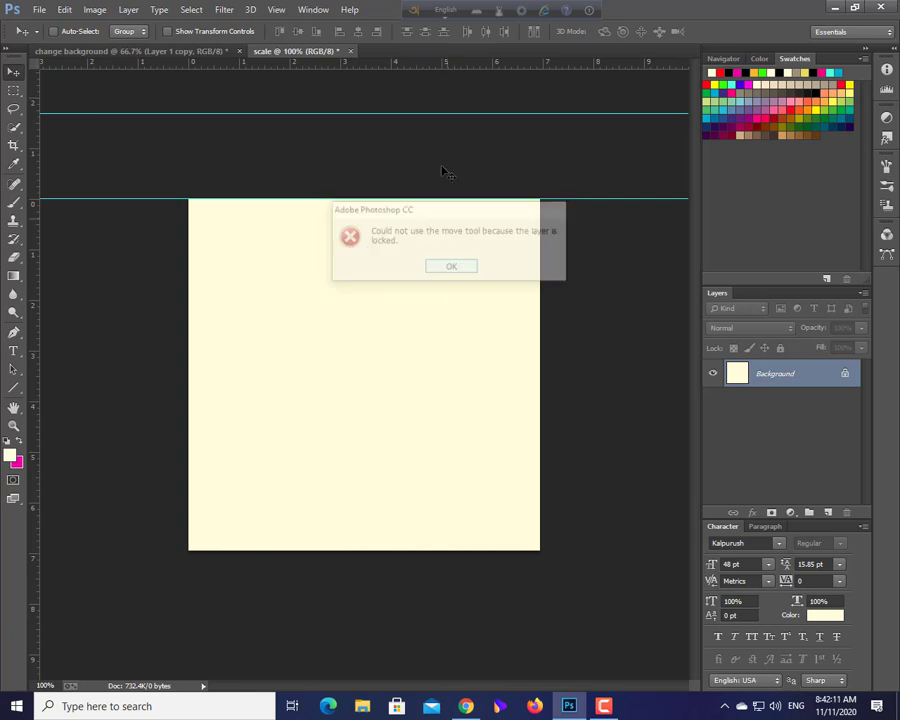
left_click(438, 114)
left_click(442, 130)
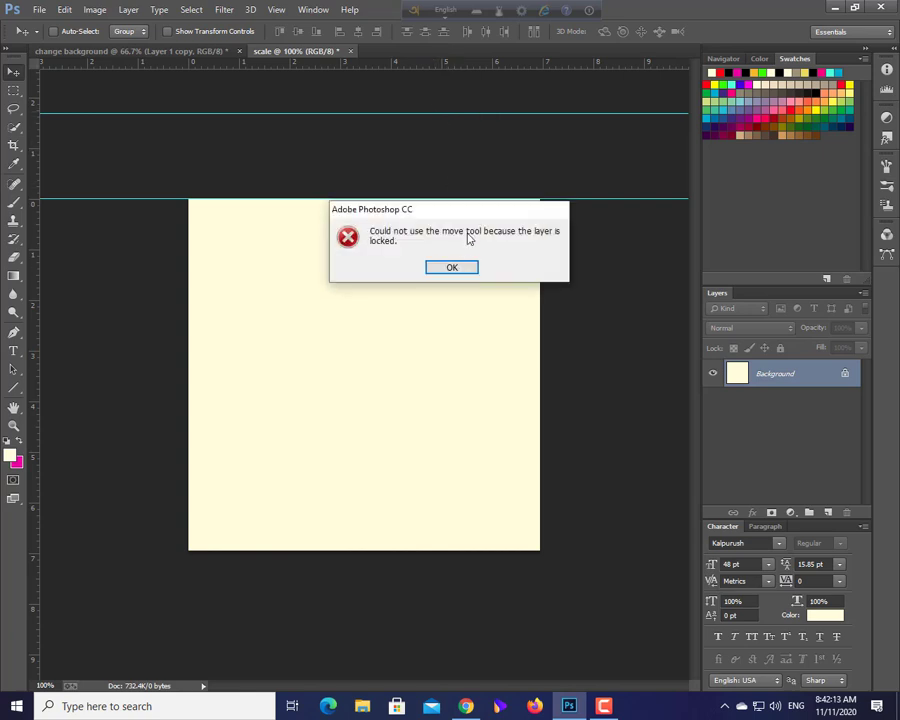
left_click(452, 268)
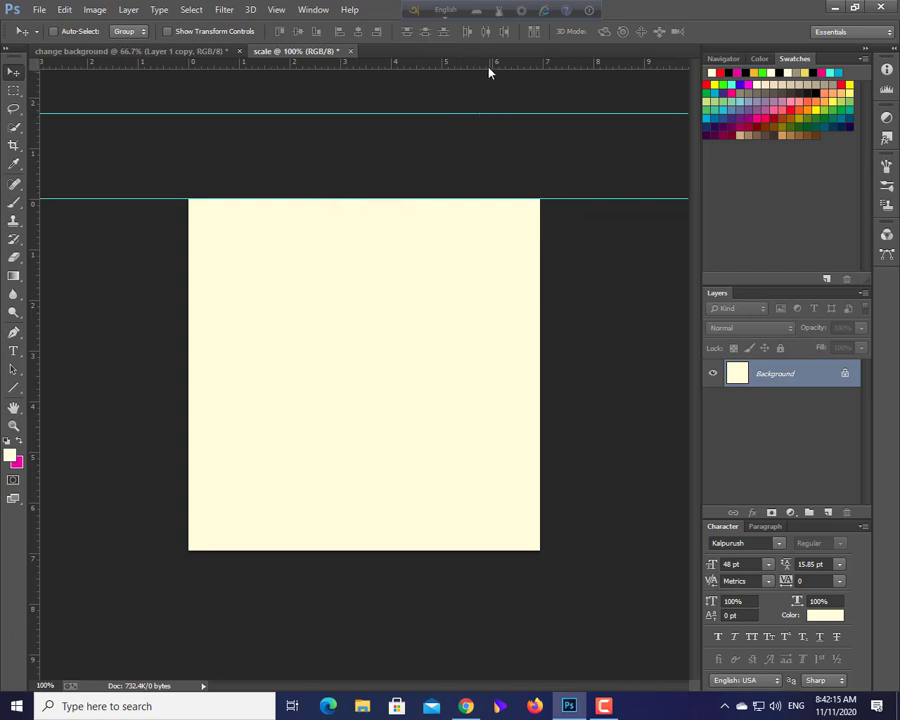
Undo the most recently placed horizontal guides, including the one about 1.7 inches above the canvas.
left_click_drag(472, 64, 447, 247)
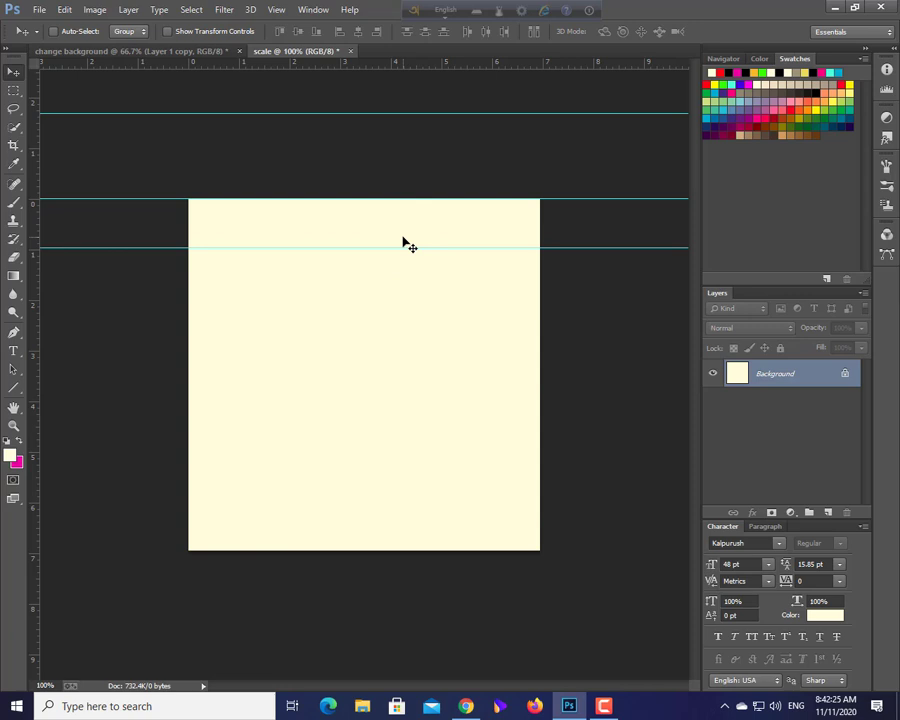
key("ctrl+z")
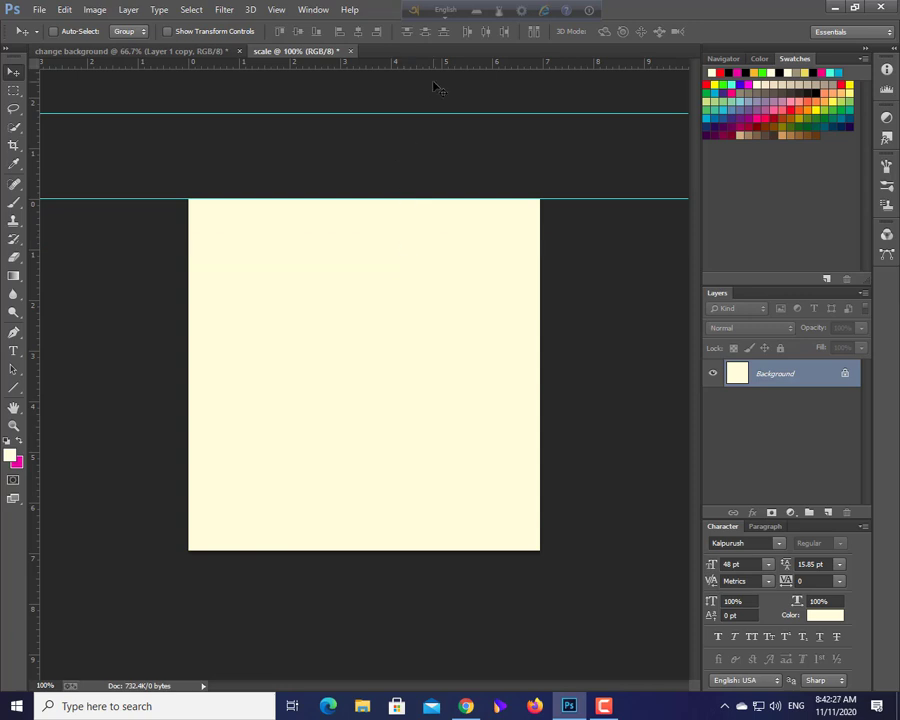
key("ctrl+z")
key("ctrl+alt+z")
key("ctrl+alt+z")
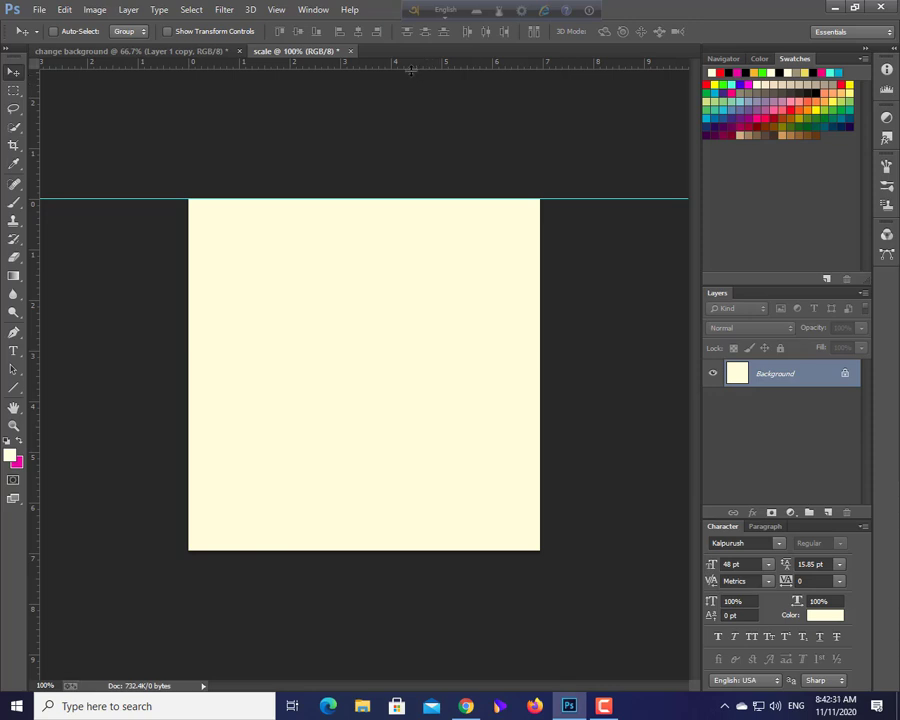
Place horizontal guides at 1, 2, 3, 4, 5 and 6 inches down the canvas and one on its lower edge.
left_click_drag(412, 62, 399, 249)
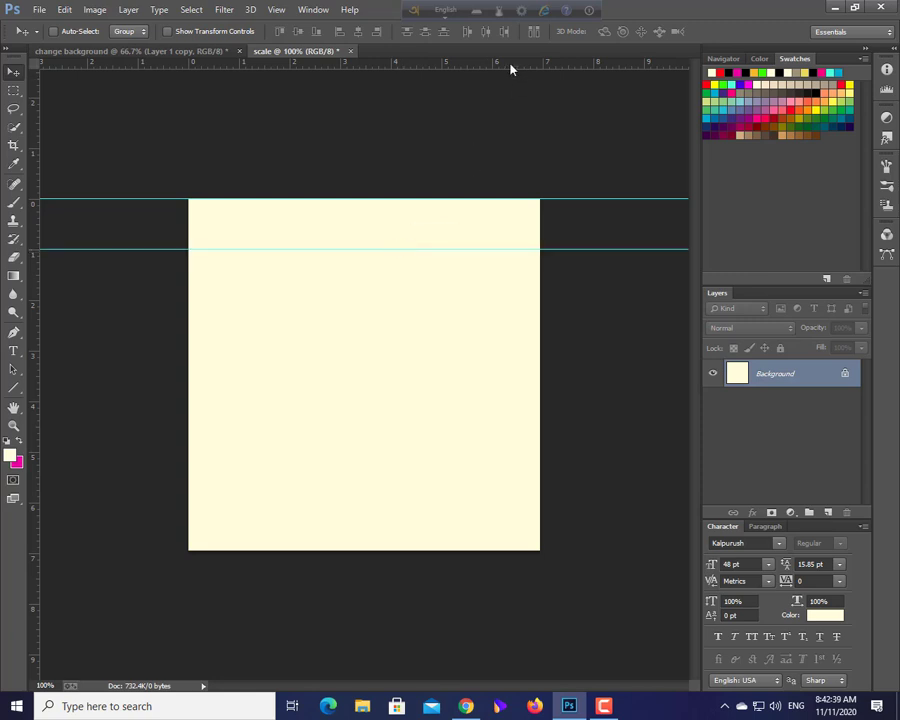
left_click_drag(510, 63, 459, 300)
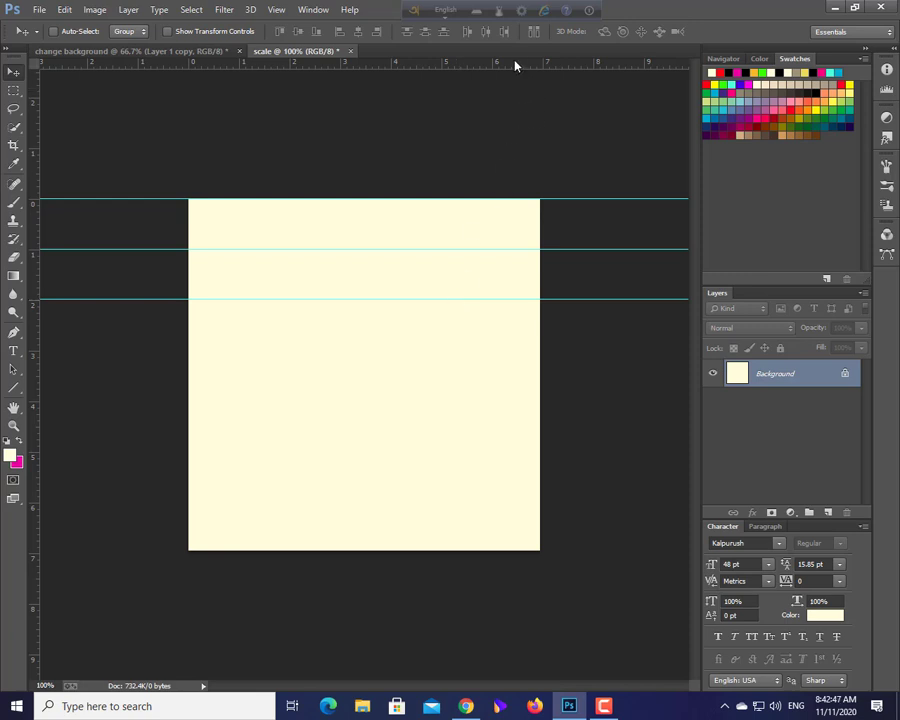
left_click_drag(515, 65, 479, 351)
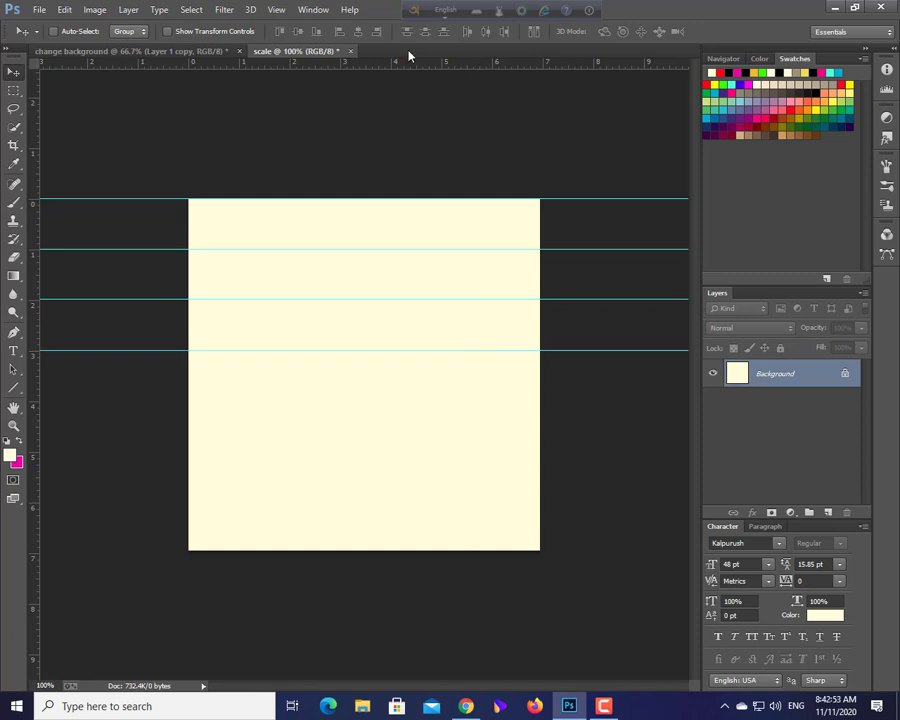
left_click_drag(408, 65, 405, 401)
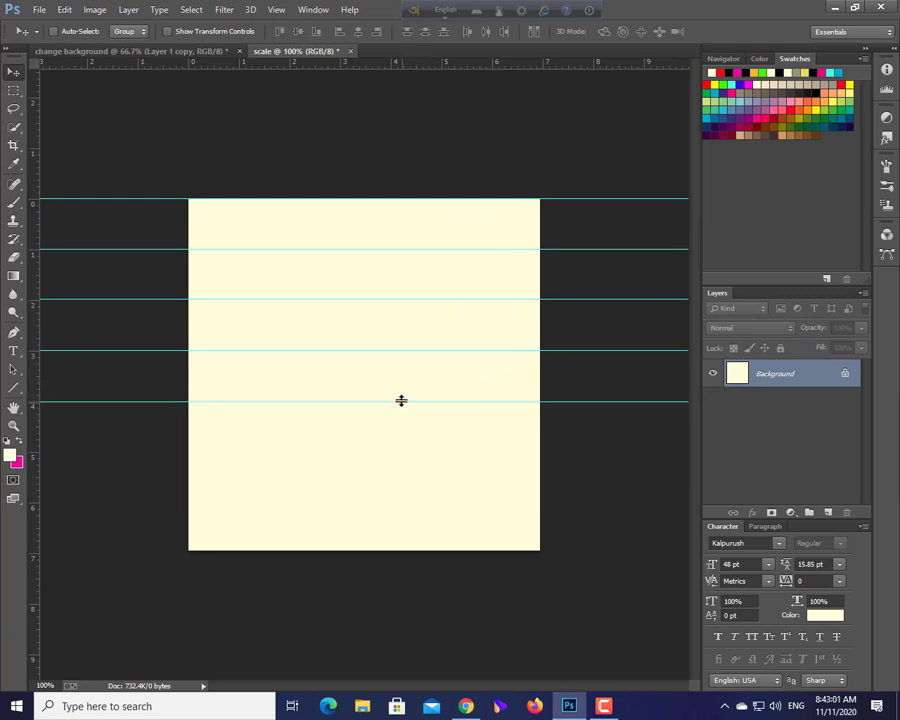
left_click_drag(423, 62, 402, 453)
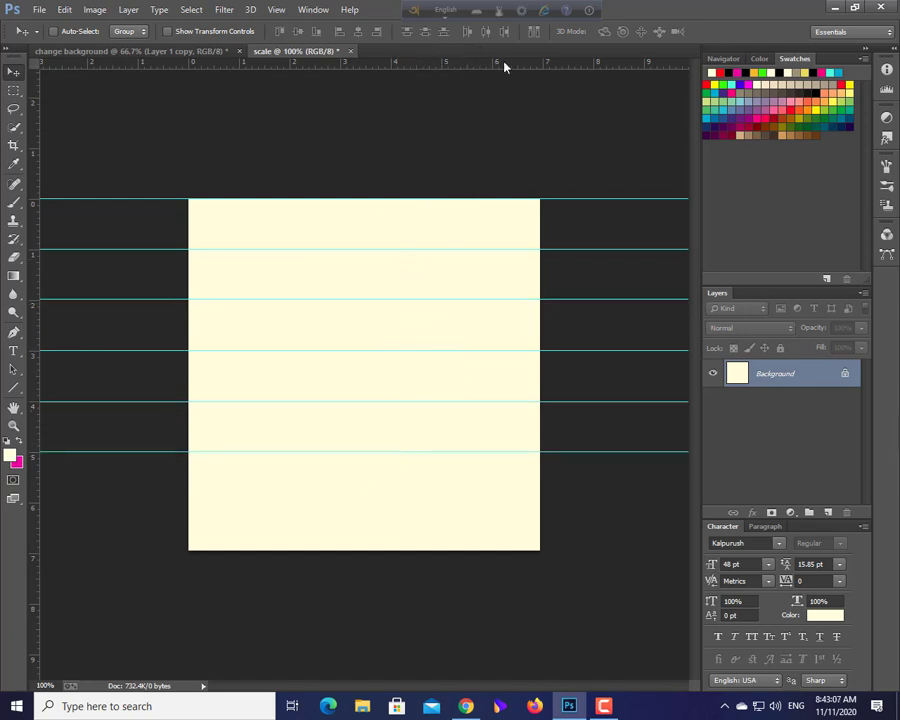
left_click_drag(504, 64, 444, 503)
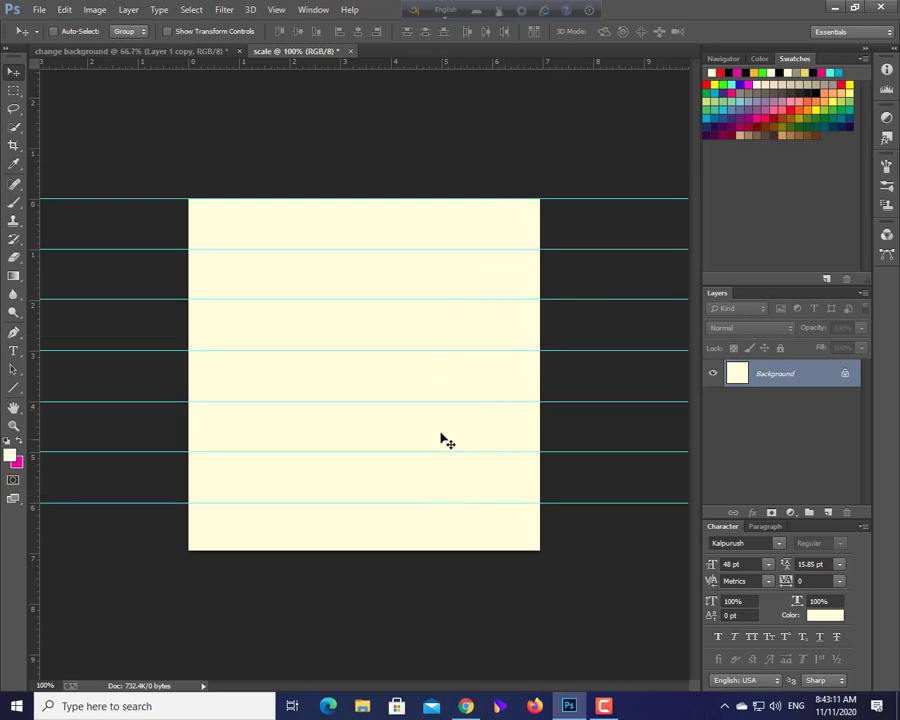
left_click_drag(428, 64, 506, 553)
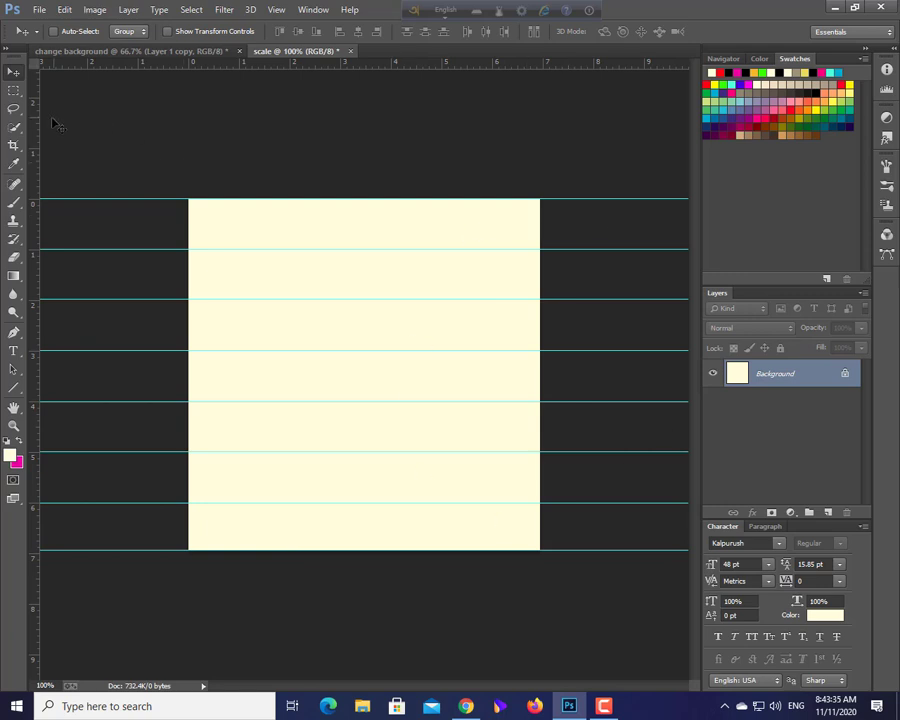
Place vertical guides on the canvas's left edge and at 1, 2, 3 and 4 inches across it.
left_click_drag(36, 122, 187, 147)
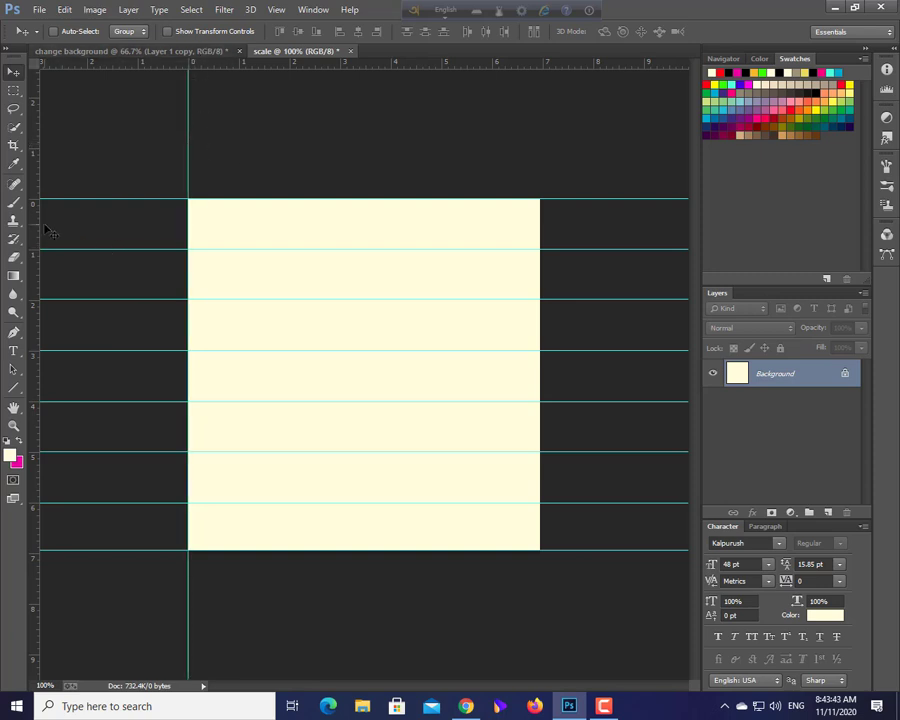
left_click_drag(36, 239, 240, 247)
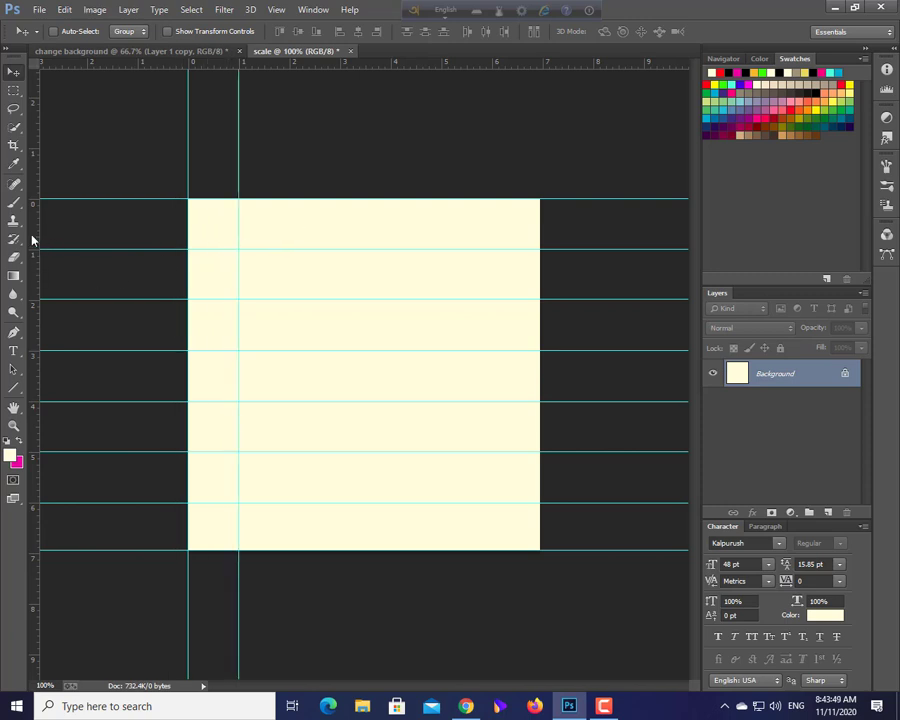
left_click_drag(32, 240, 290, 235)
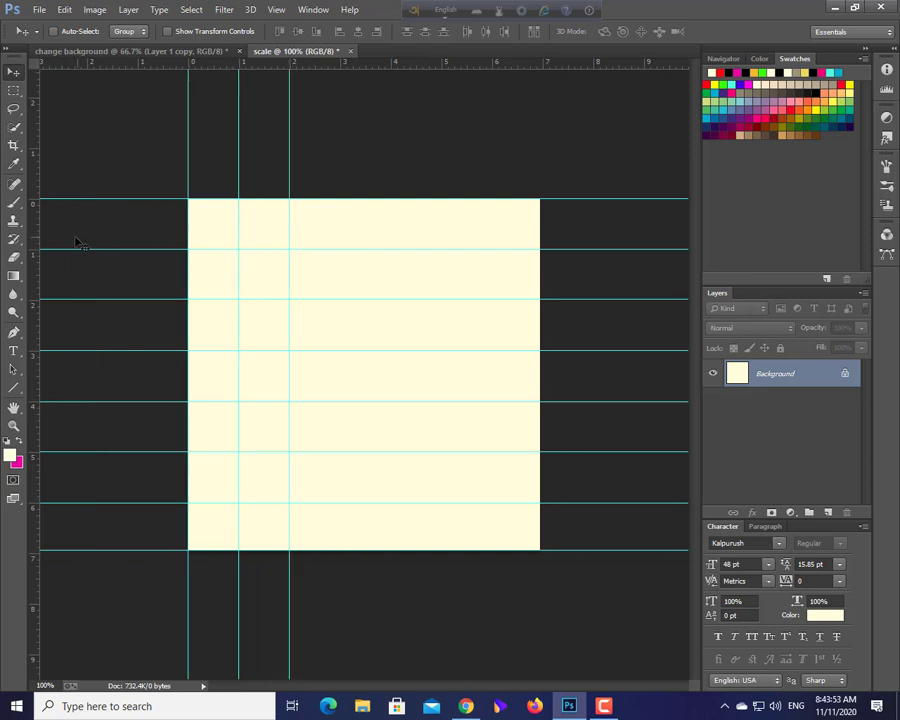
left_click_drag(37, 241, 339, 235)
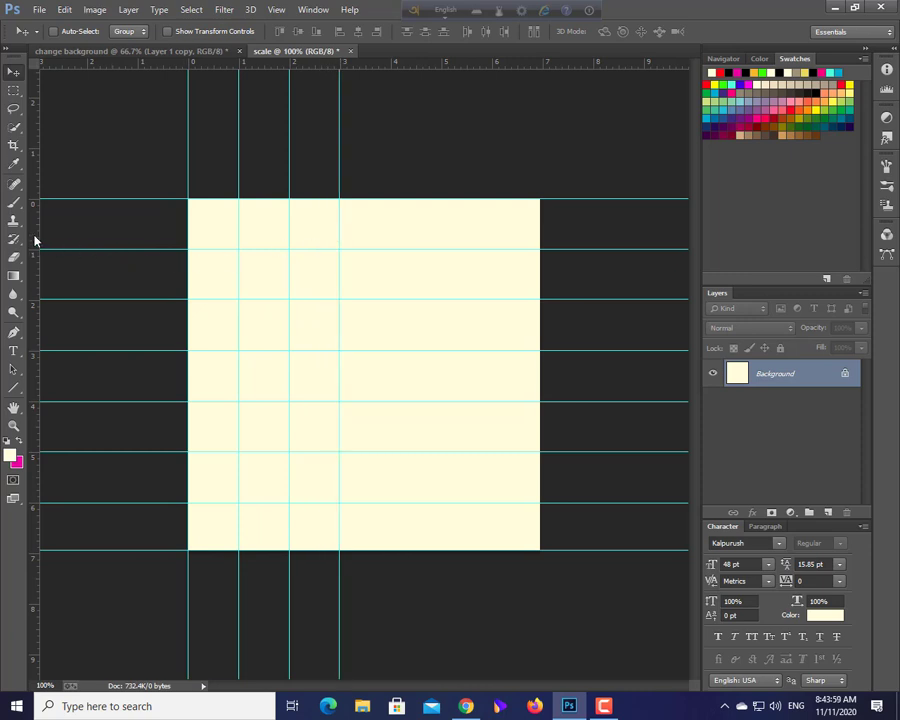
left_click_drag(34, 240, 261, 243)
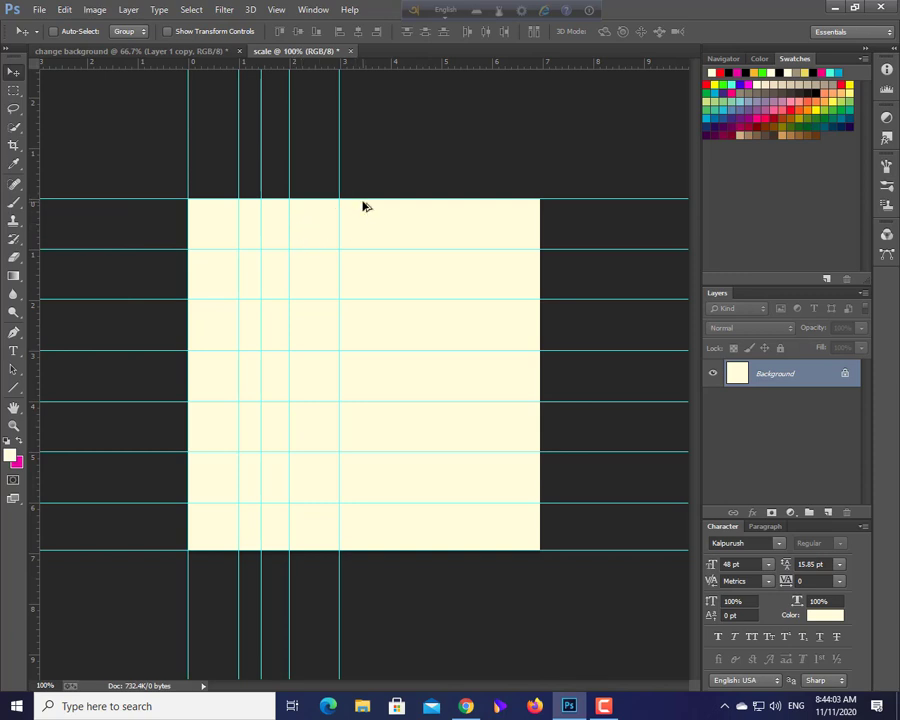
left_click_drag(261, 148, 390, 250)
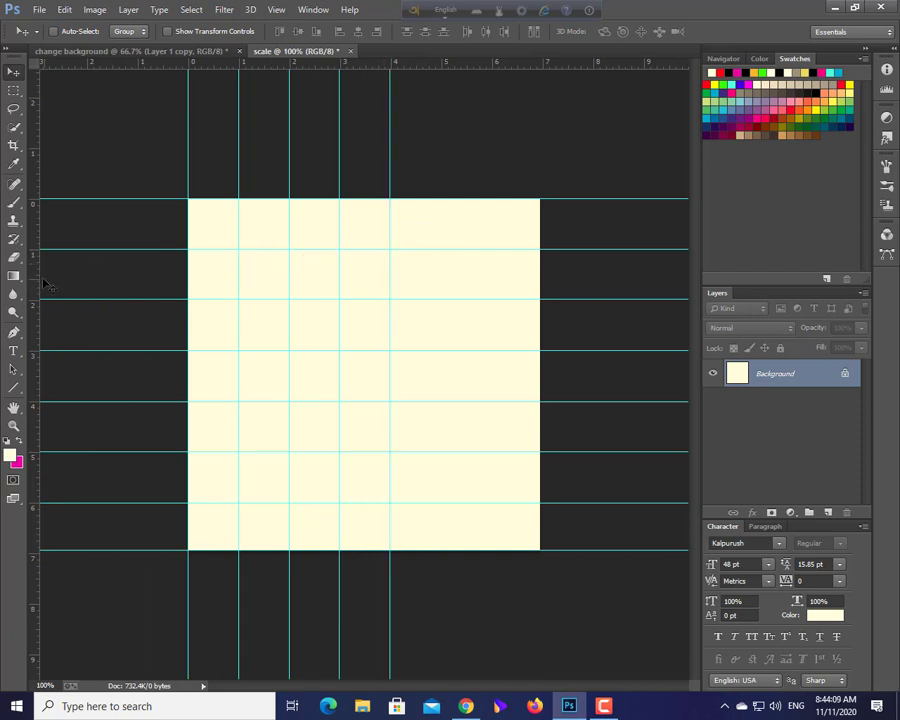
Add vertical guides at 5 and 6 inches across the canvas and one on its right edge.
left_click_drag(37, 285, 440, 254)
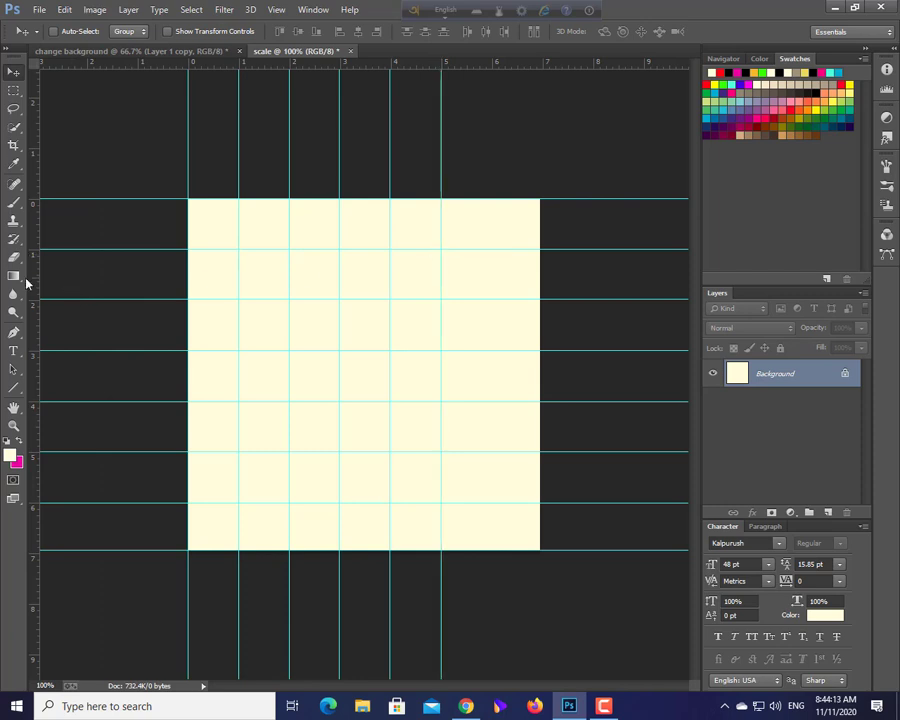
left_click_drag(37, 285, 489, 253)
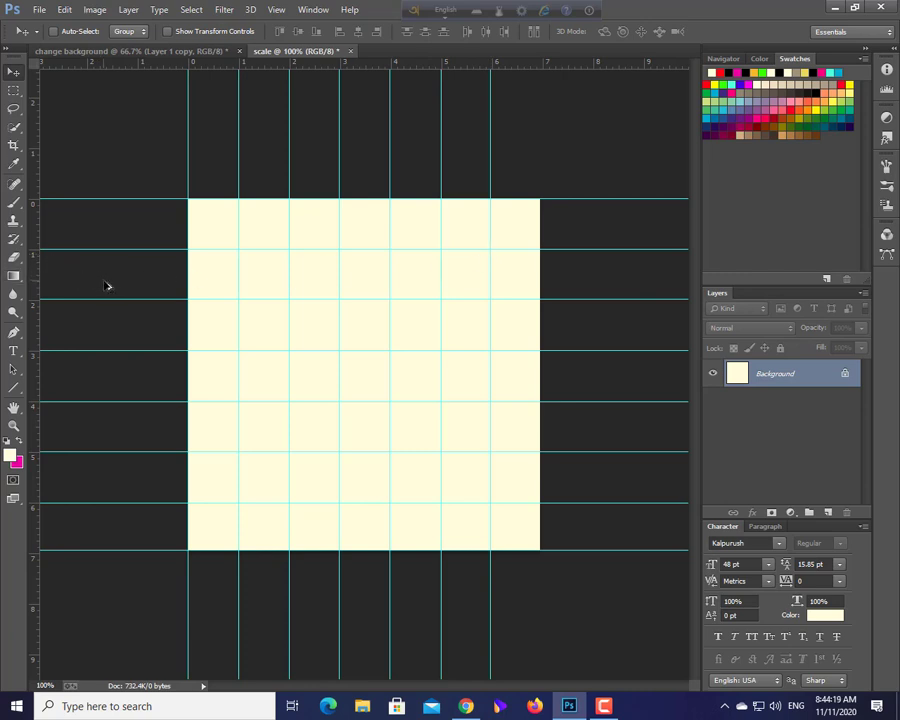
key("ctrl+z")
left_click_drag(35, 285, 491, 250)
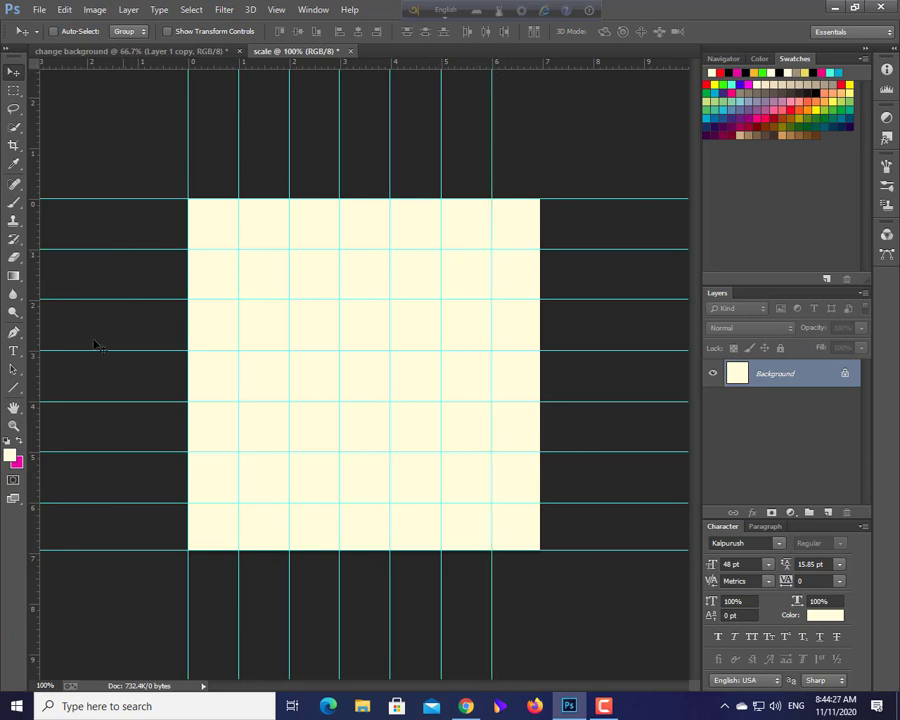
left_click_drag(37, 338, 538, 300)
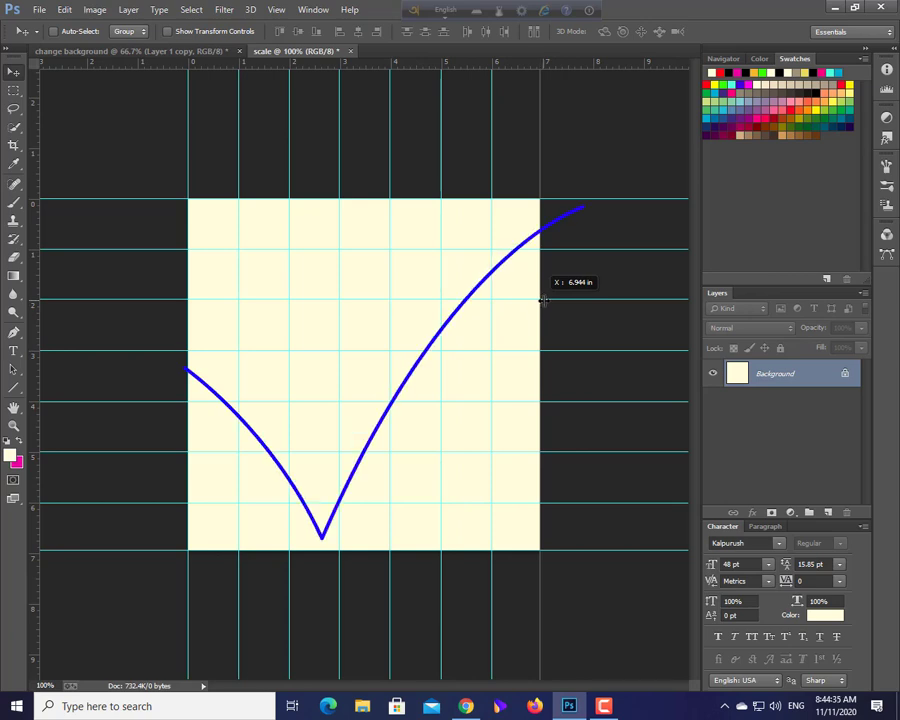
left_click_drag(543, 300, 542, 300)
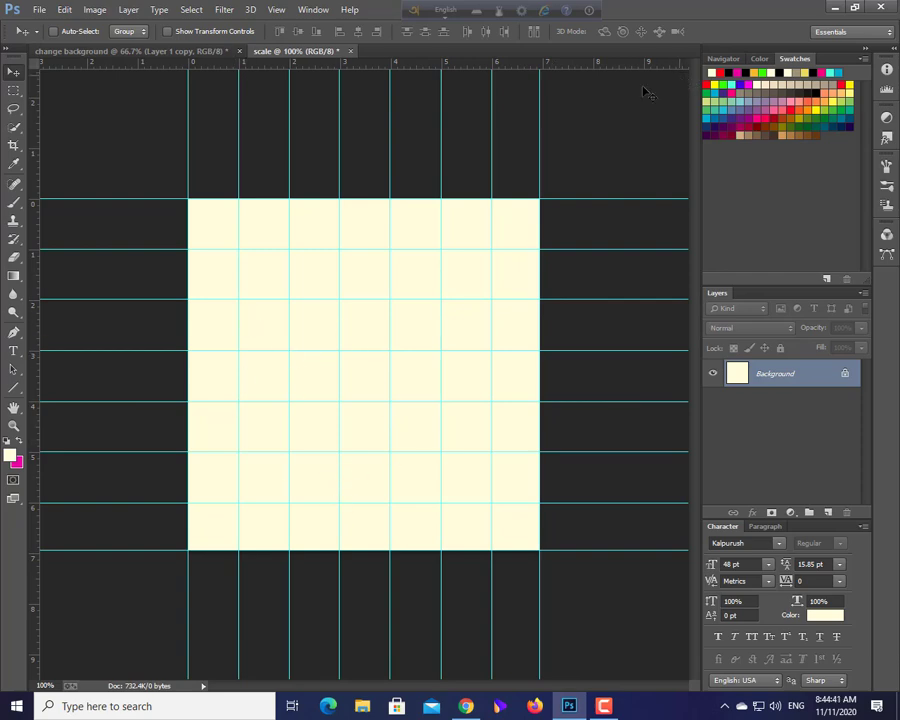
Compare the mosque document with the guide grid in the scale document.
left_click(90, 50)
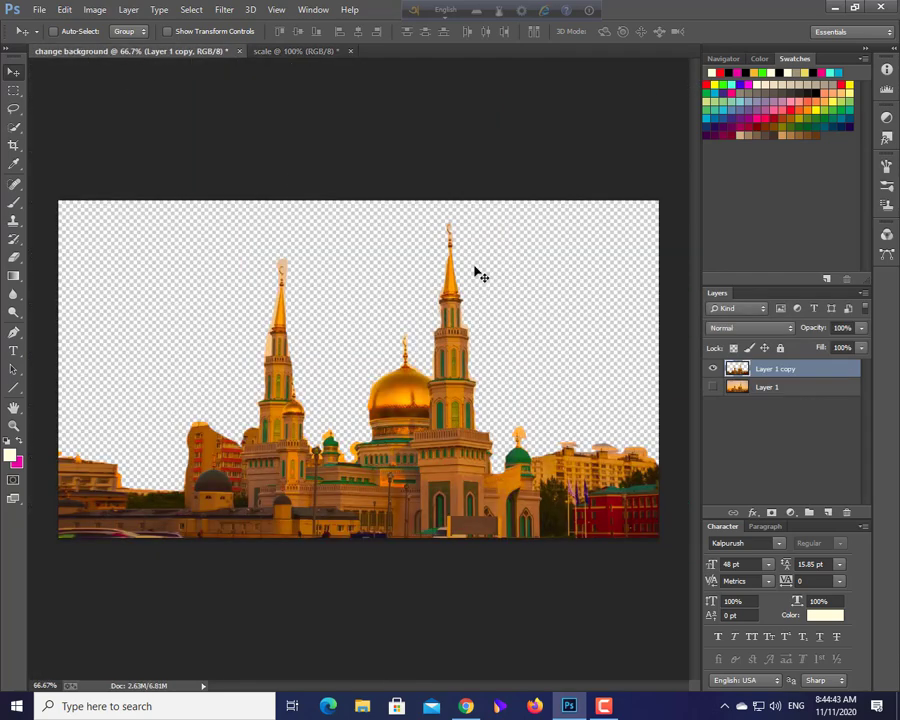
left_click(292, 51)
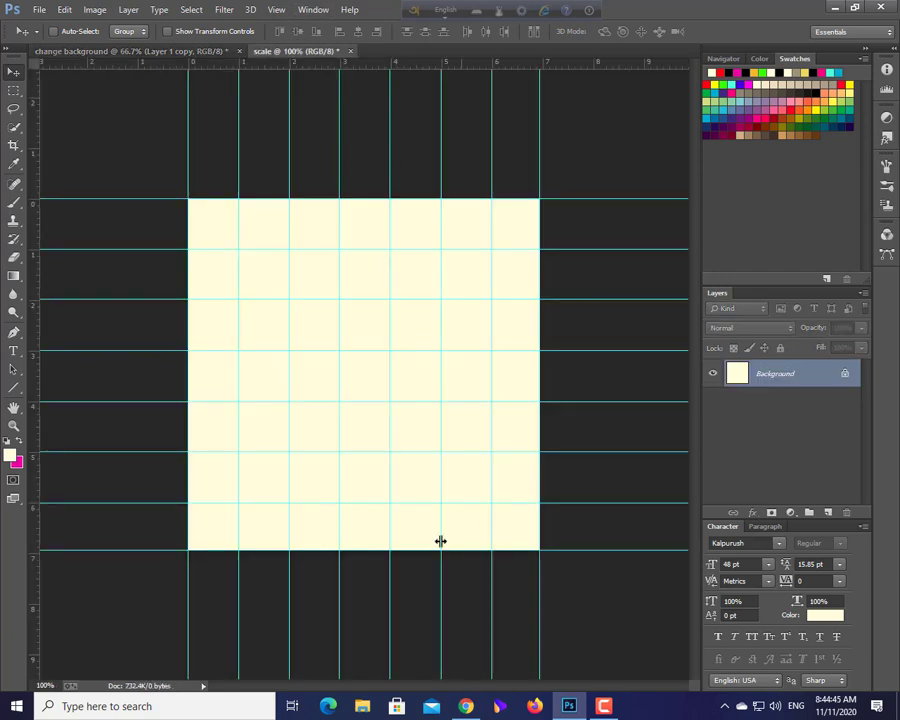
left_click(175, 53)
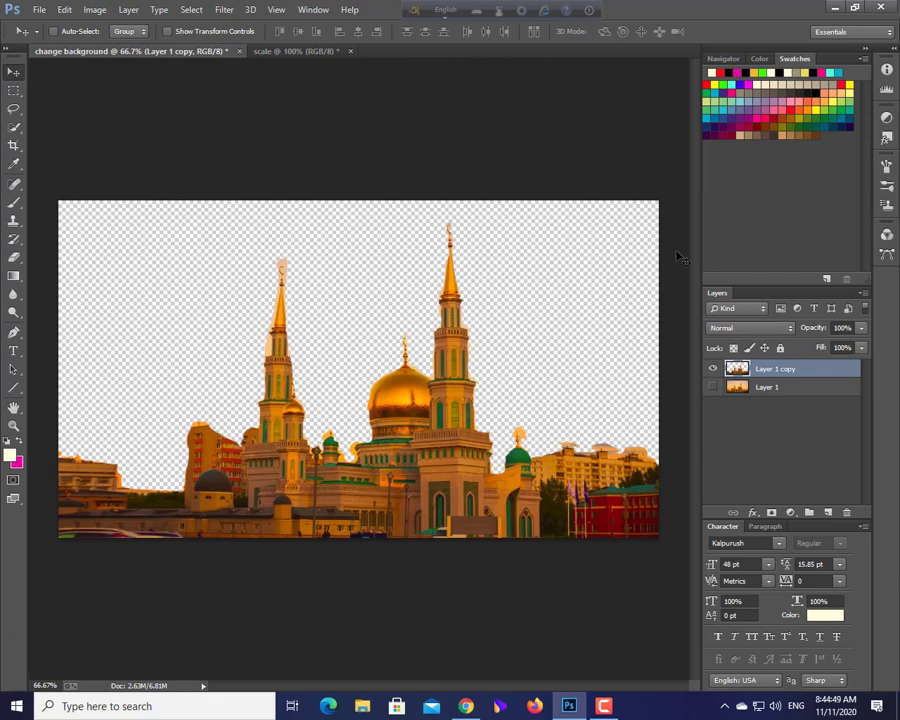
left_click(278, 51)
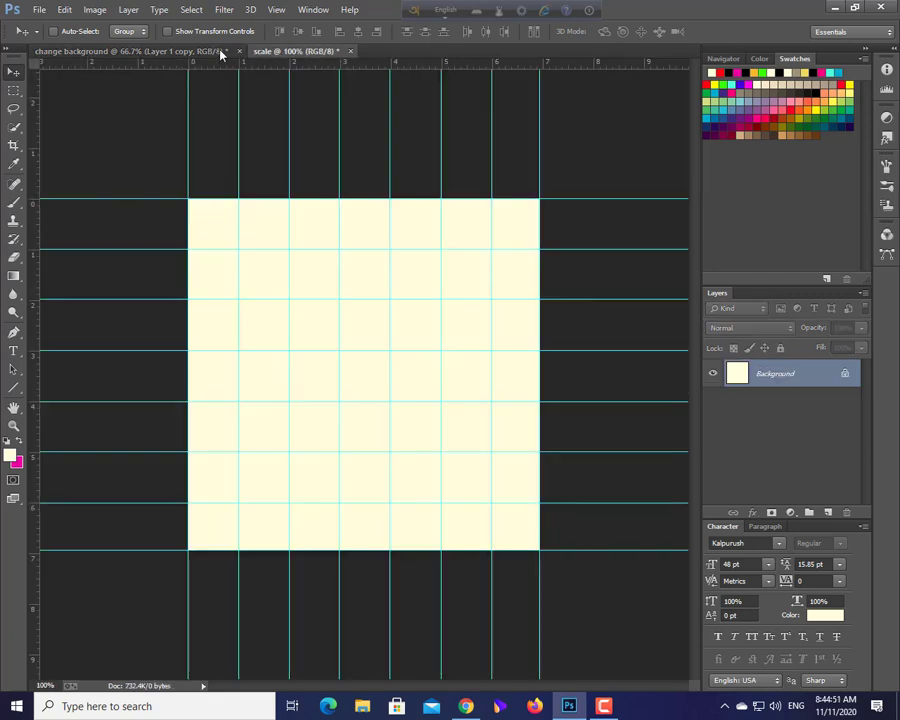
left_click(176, 53)
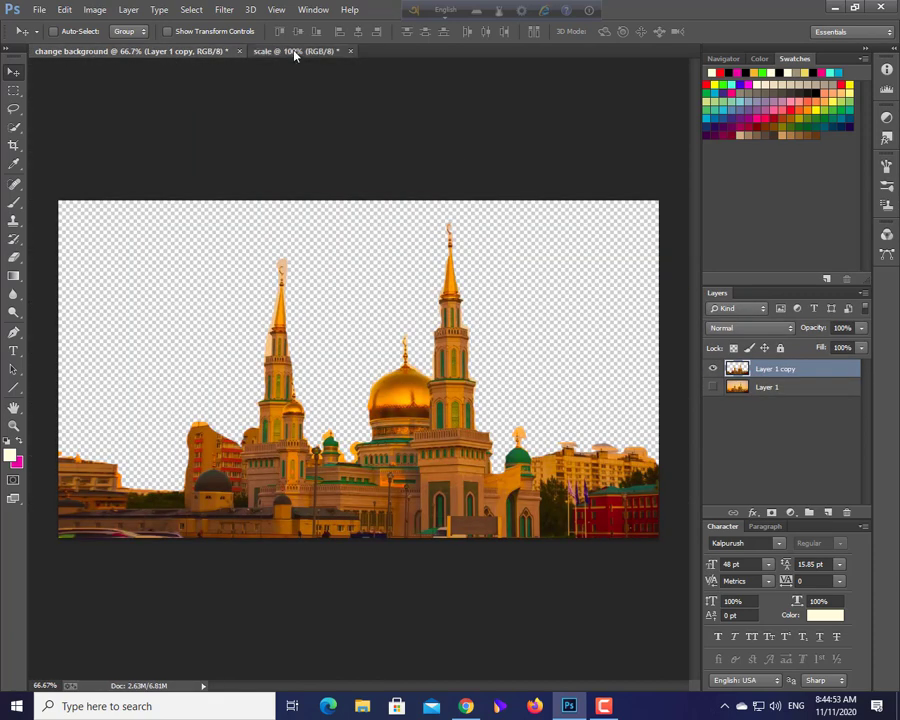
left_click(296, 53)
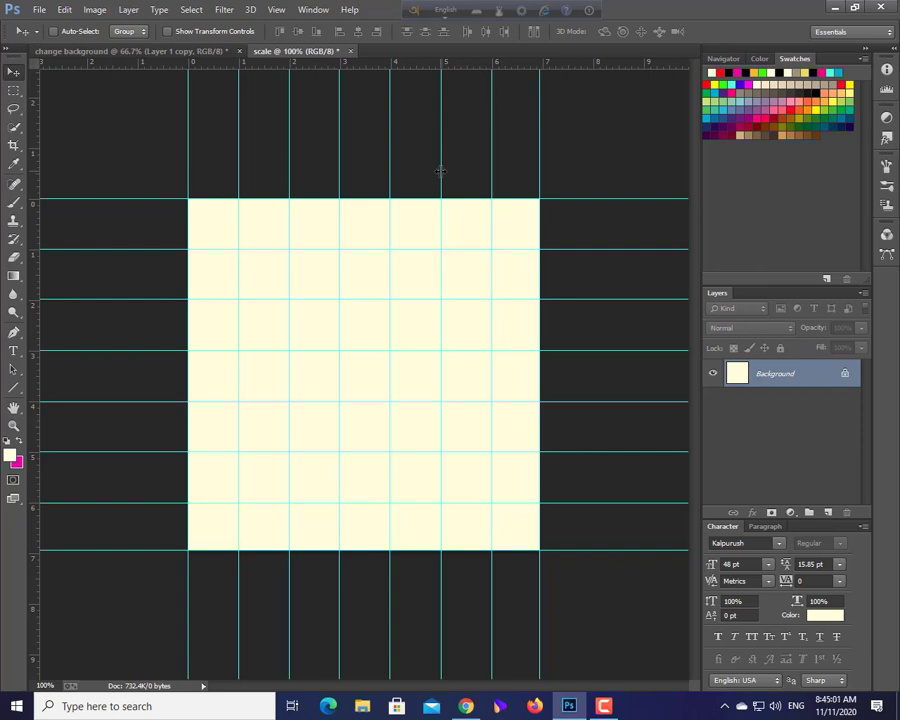
key("ctrl+s")
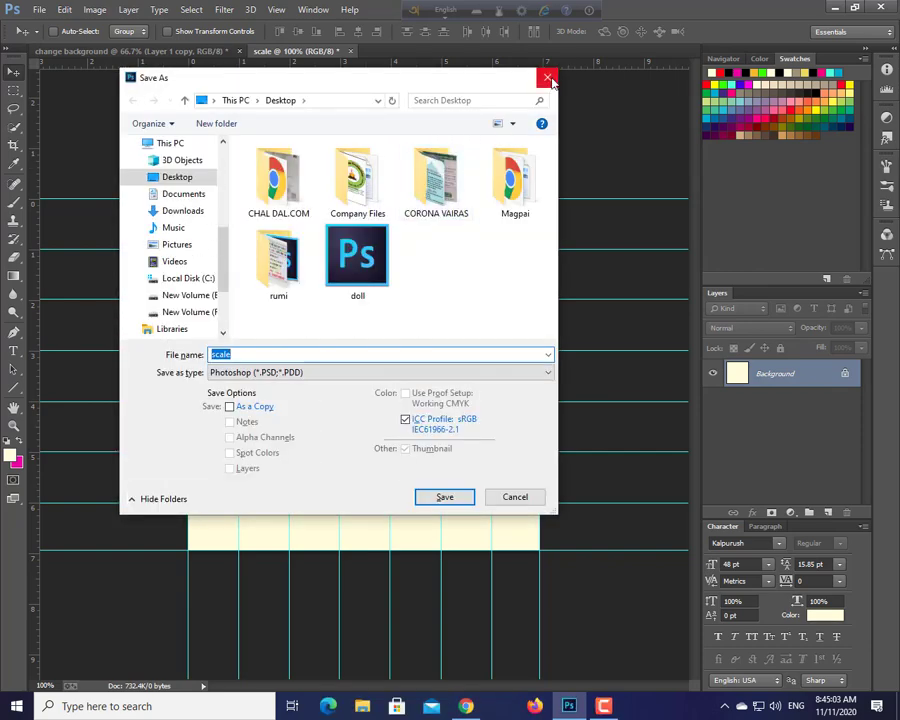
left_click(547, 79)
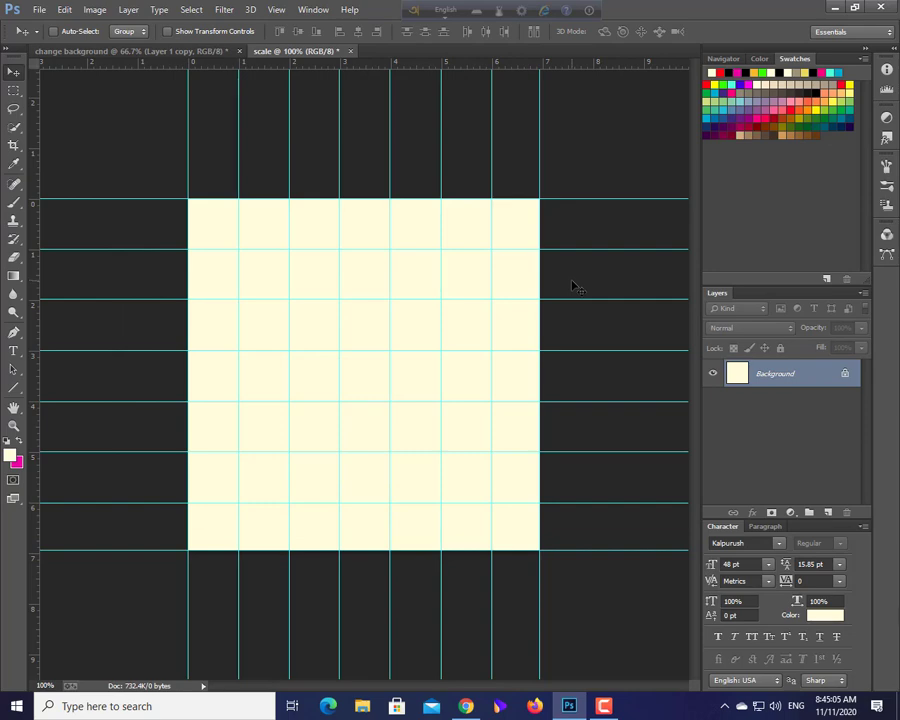
key("ctrl+shift+n")
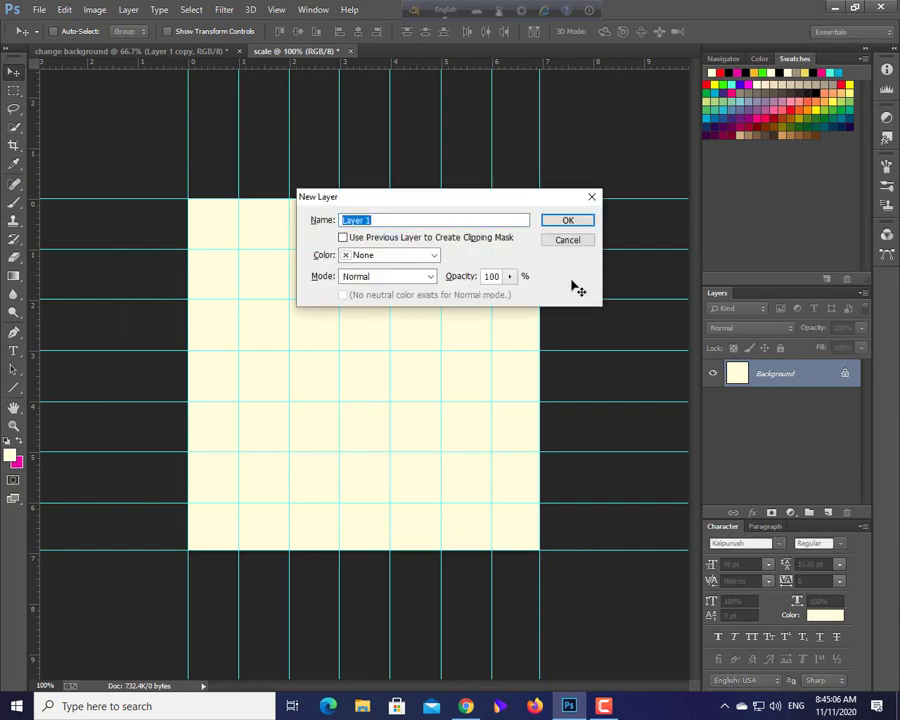
left_click(591, 197)
Save the scale document to the Desktop as a JPEG named scale at Maximum quality 12 with Progressive format.
key("ctrl+shift+s")
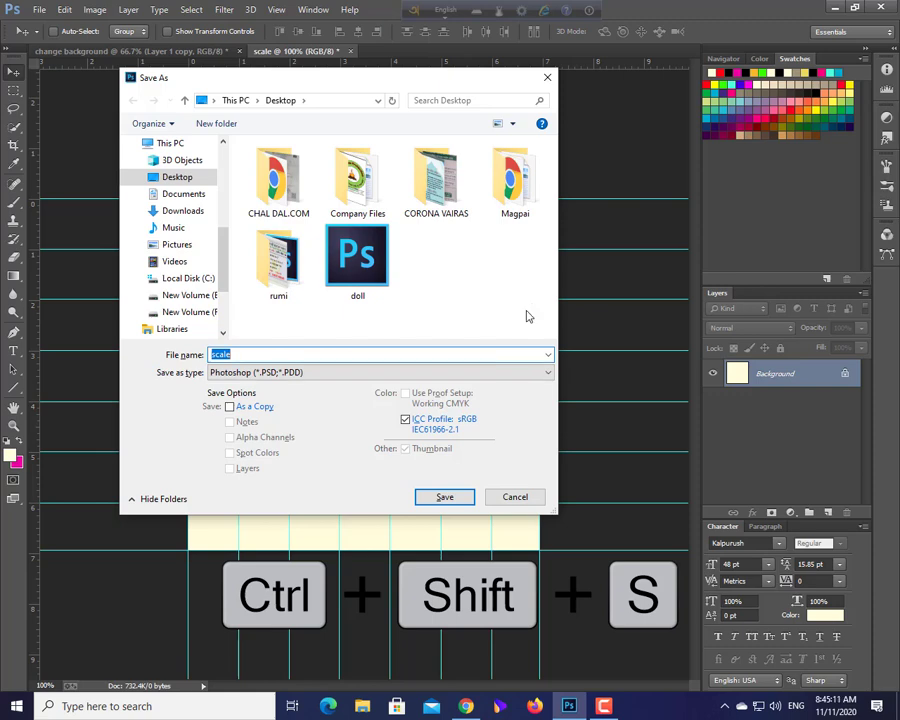
left_click(293, 375)
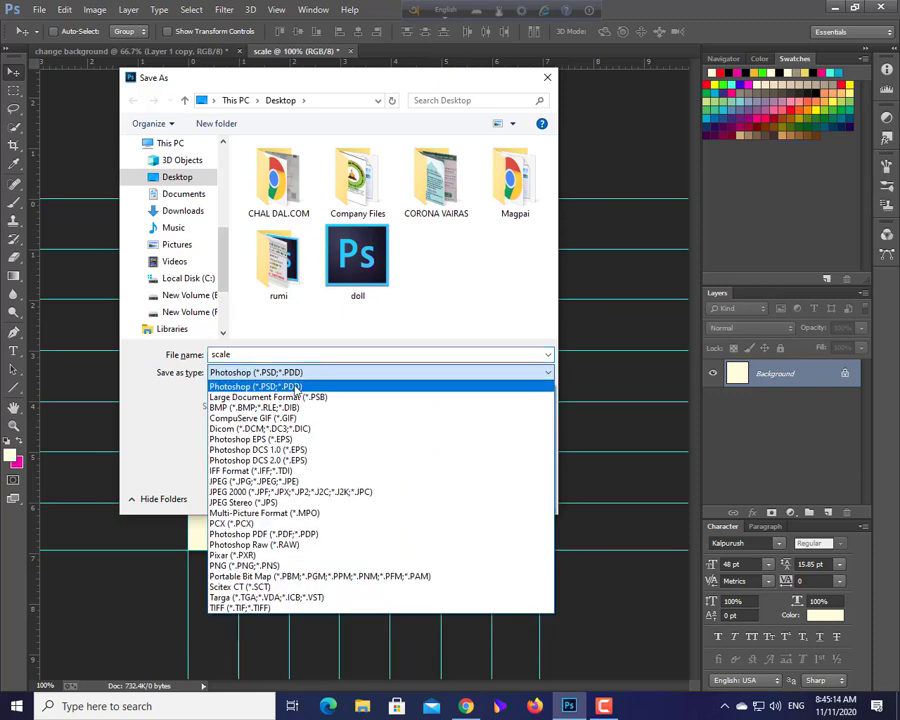
left_click(241, 484)
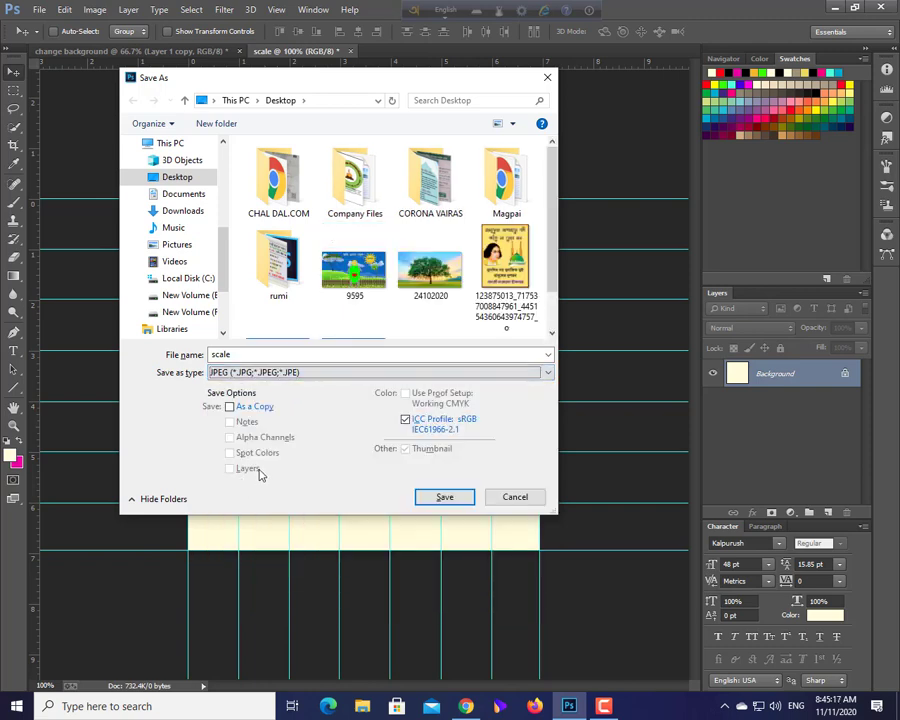
left_click(317, 374)
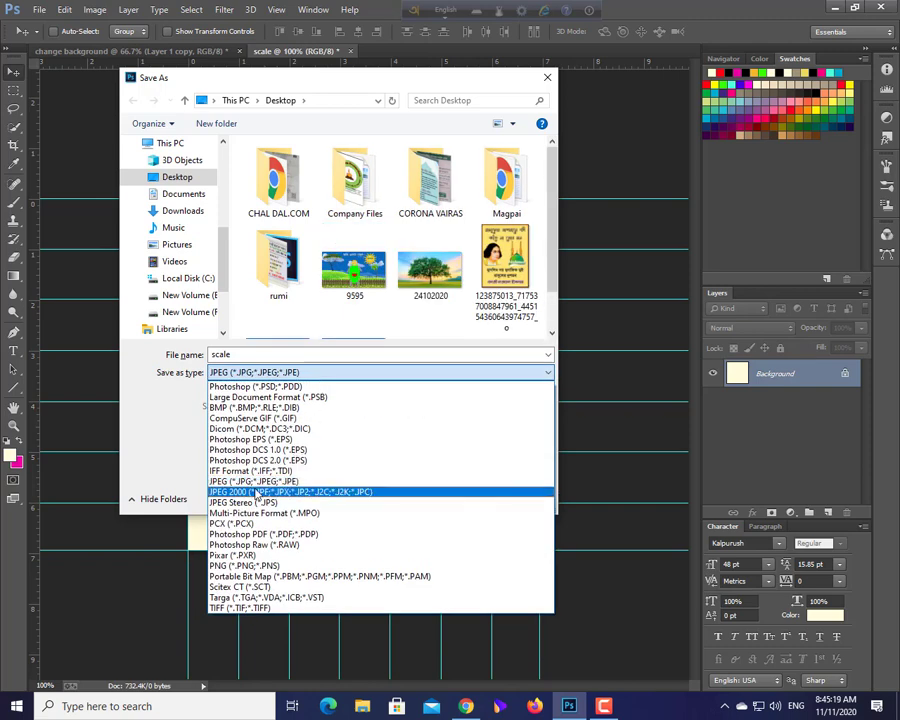
left_click(250, 481)
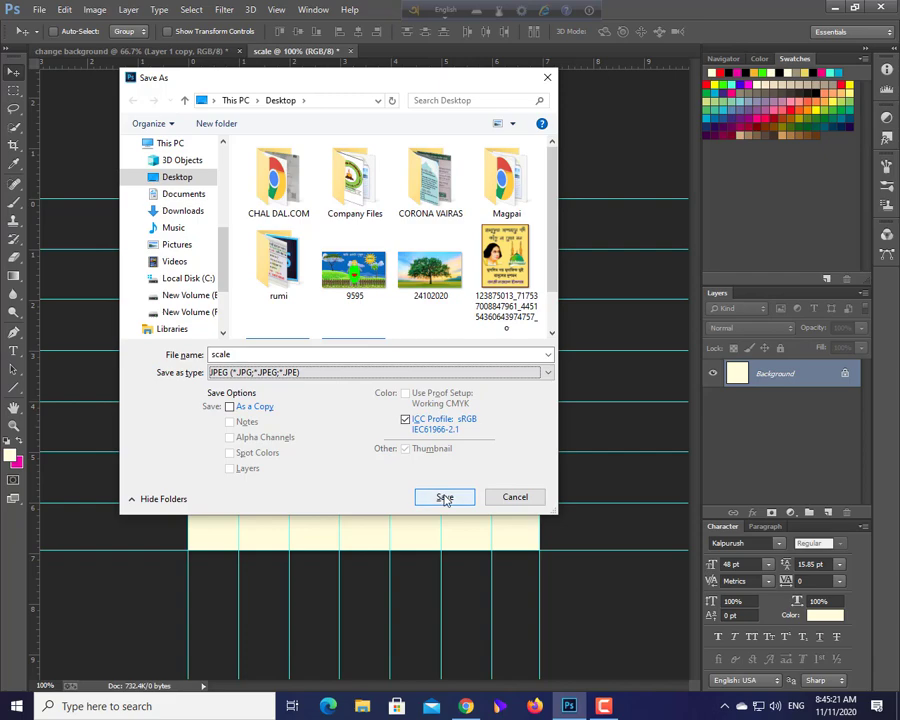
left_click(445, 497)
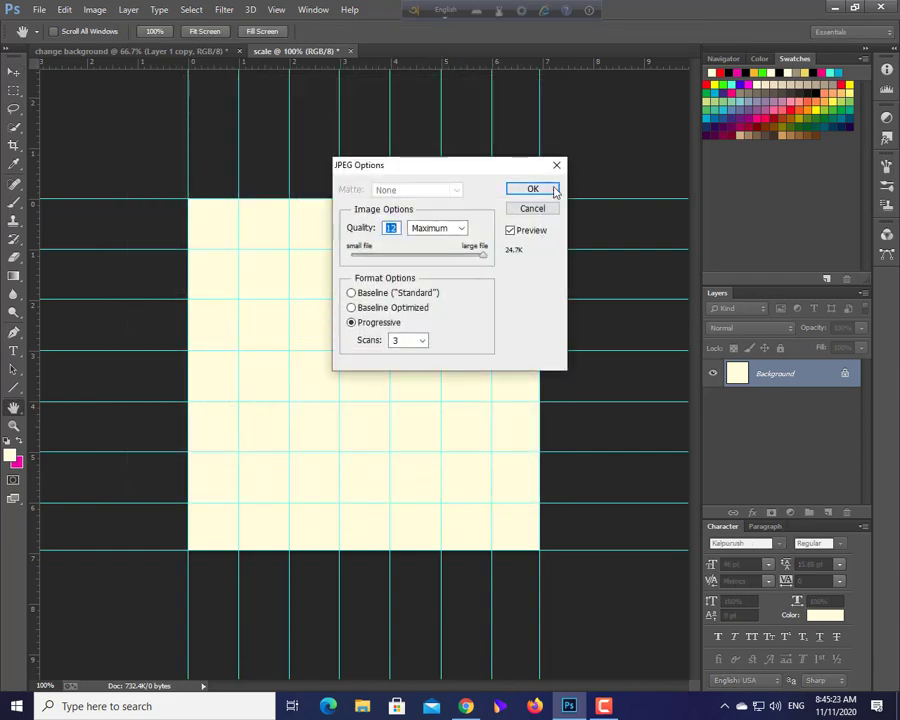
left_click(533, 191)
Open the exported scale image from the desktop to check it, close it and return to Photoshop.
left_click(835, 7)
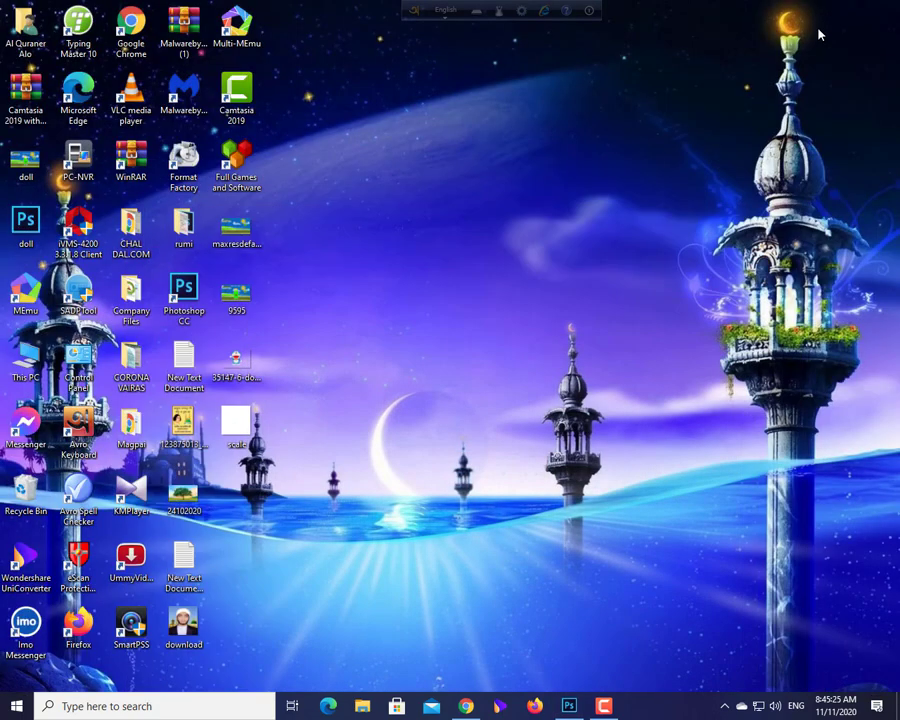
double_click(240, 421)
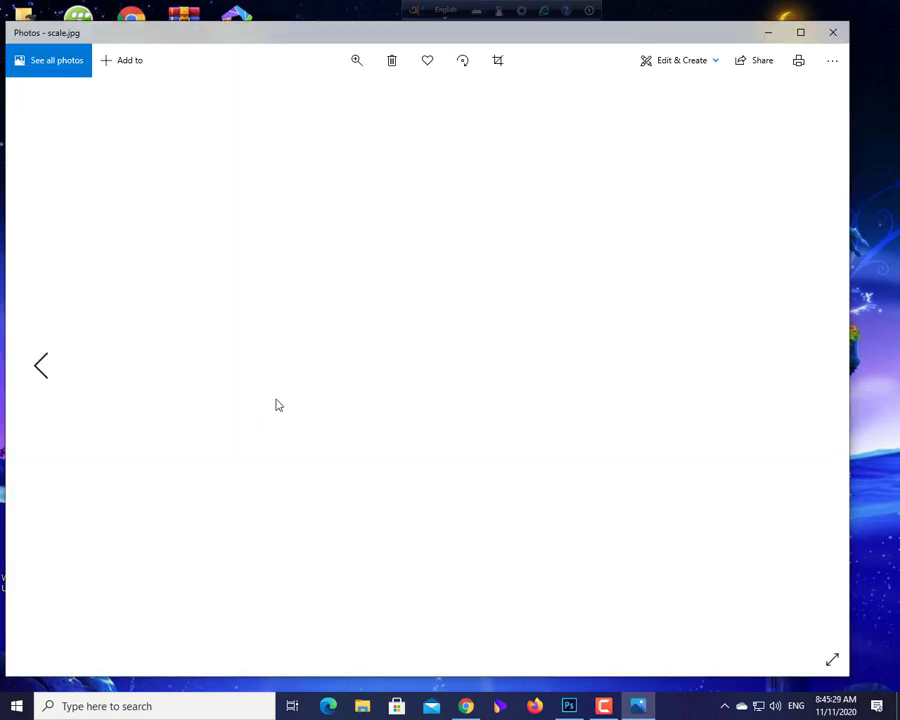
left_click(833, 32)
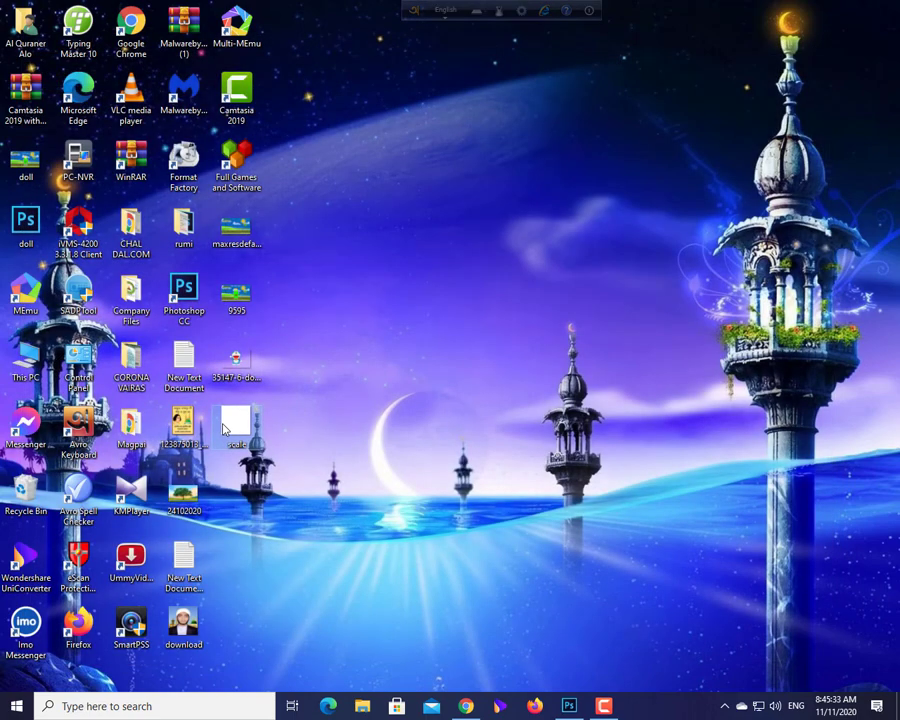
left_click(569, 706)
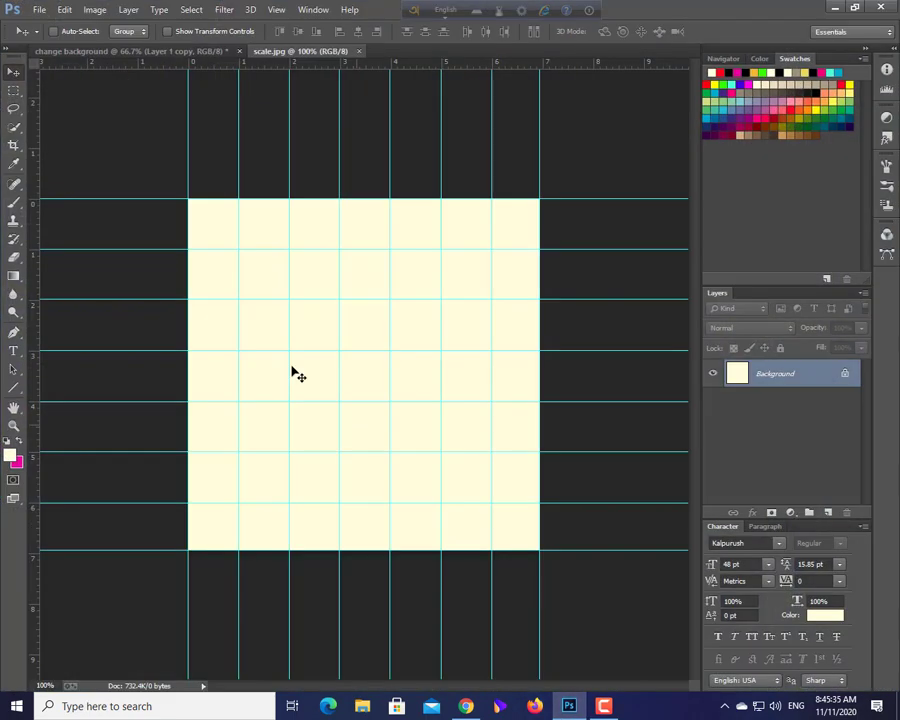
Save the scale document to the Desktop in Photoshop (PSD) format under the name scale.
left_click(207, 52)
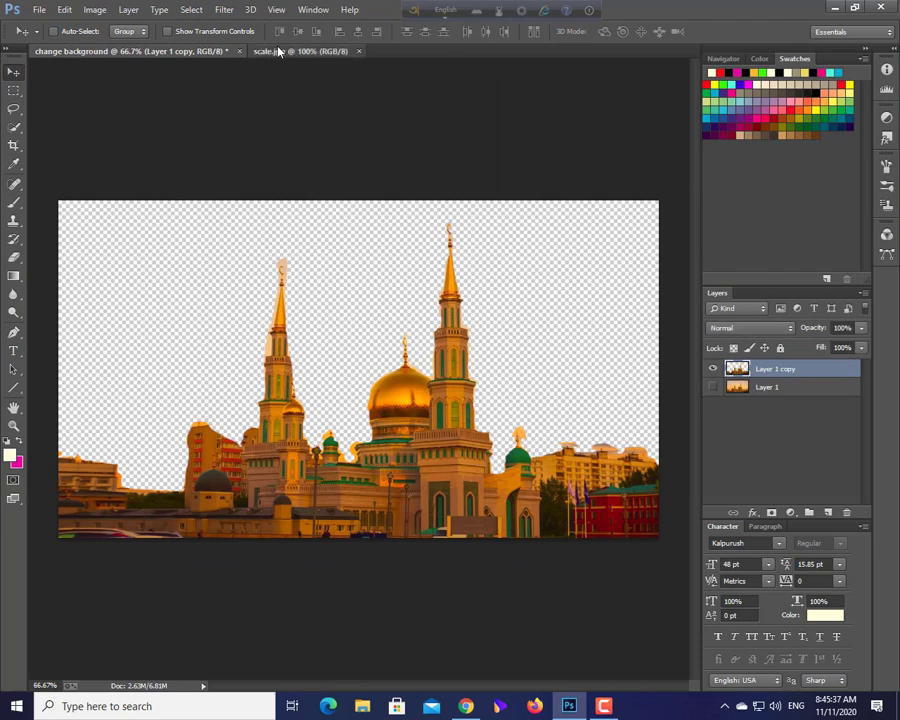
left_click(280, 51)
key("ctrl+s")
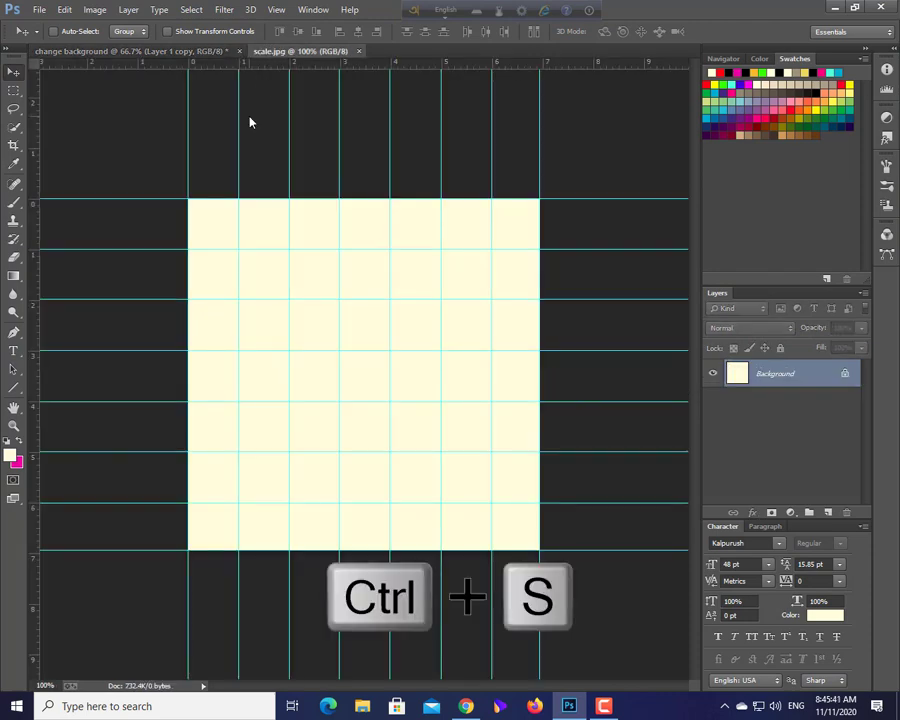
left_click(290, 373)
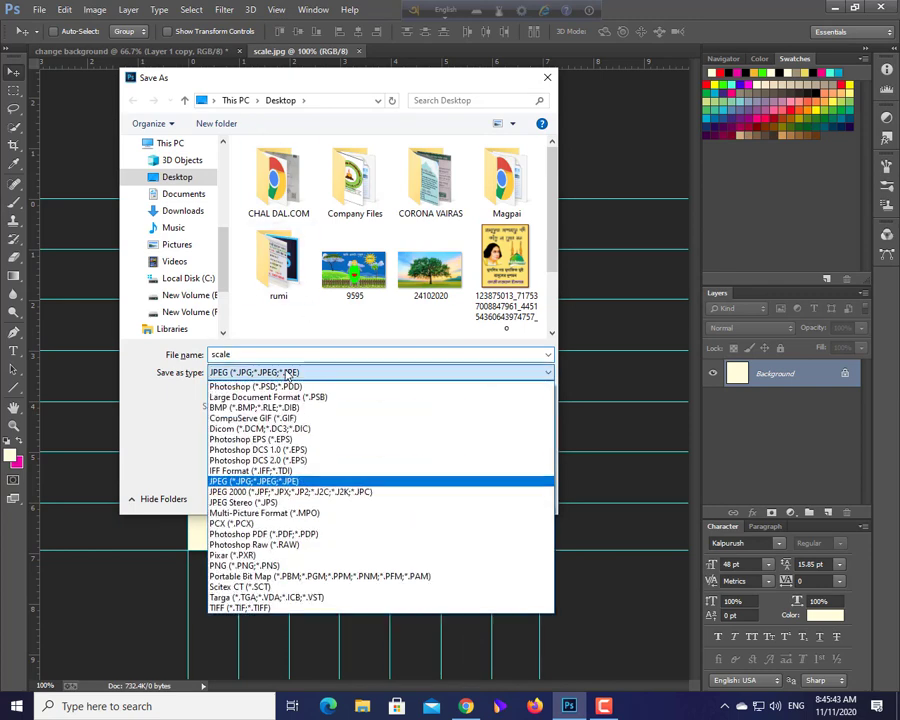
left_click(255, 386)
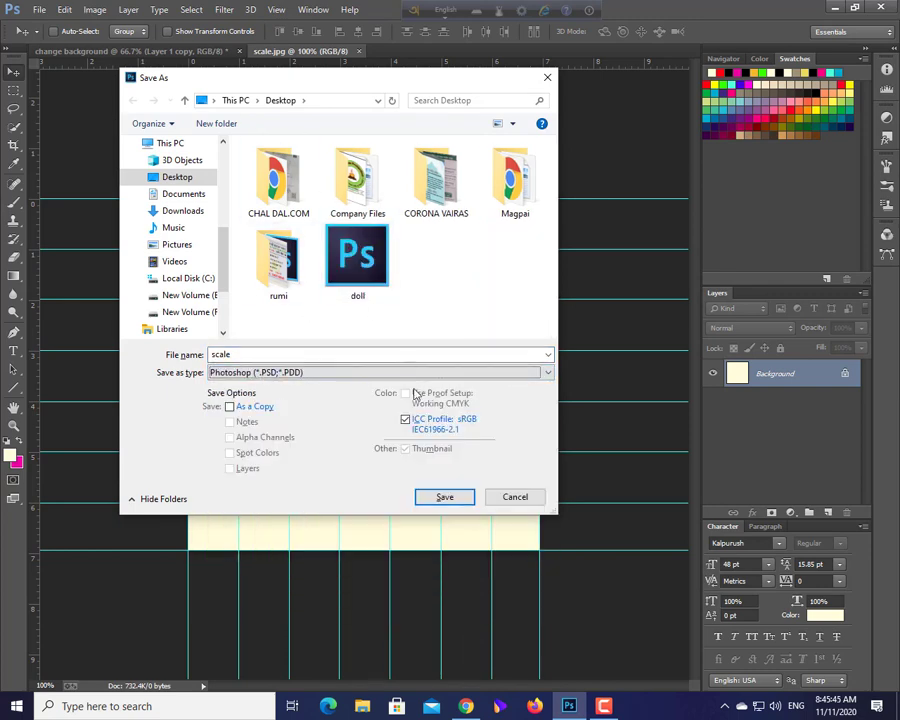
double_click(278, 262)
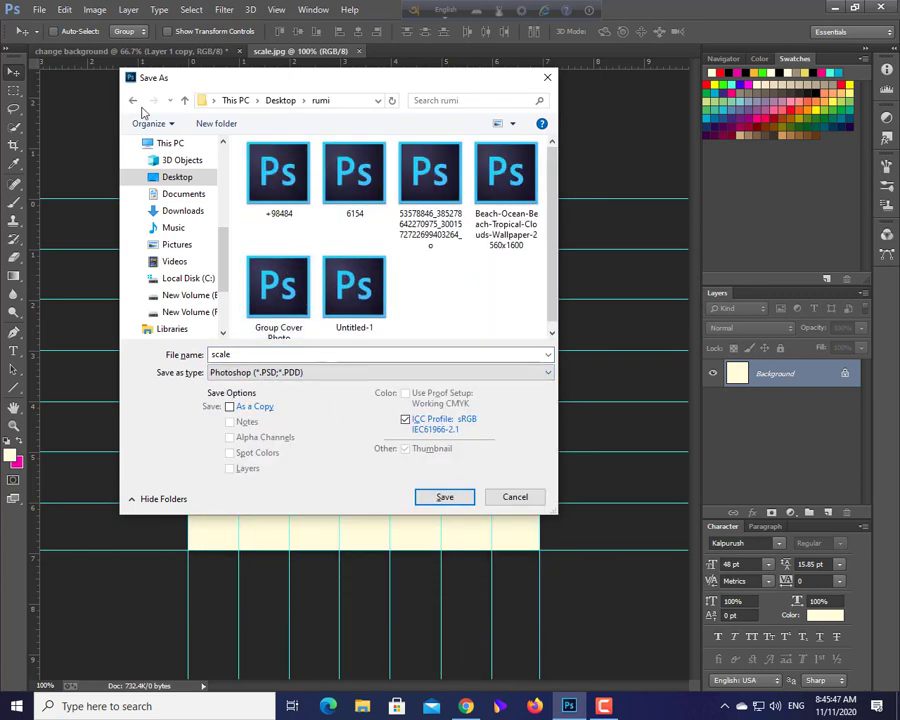
left_click(185, 101)
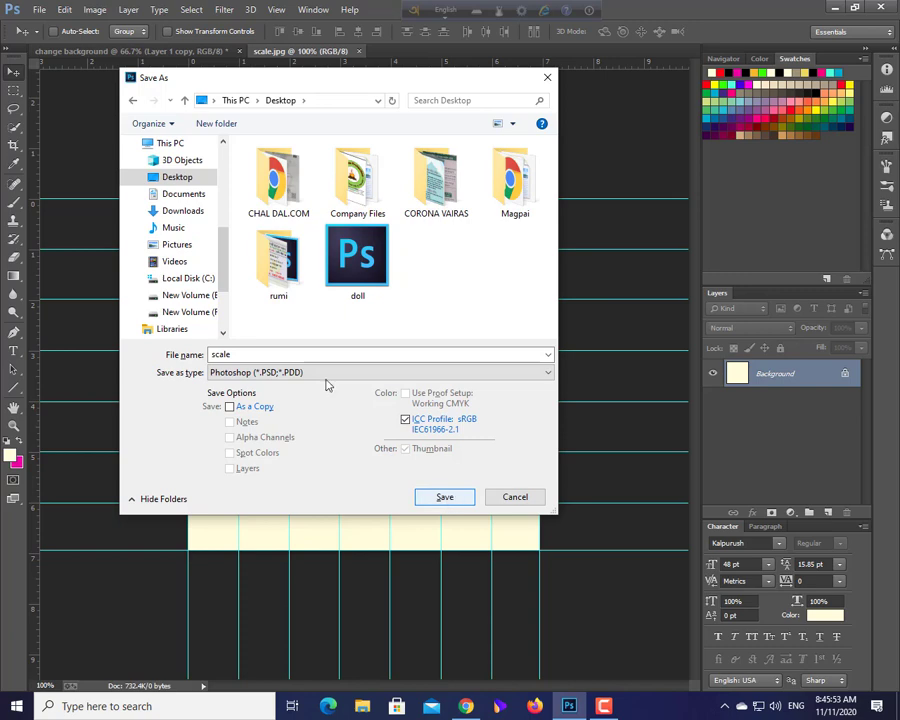
left_click(449, 495)
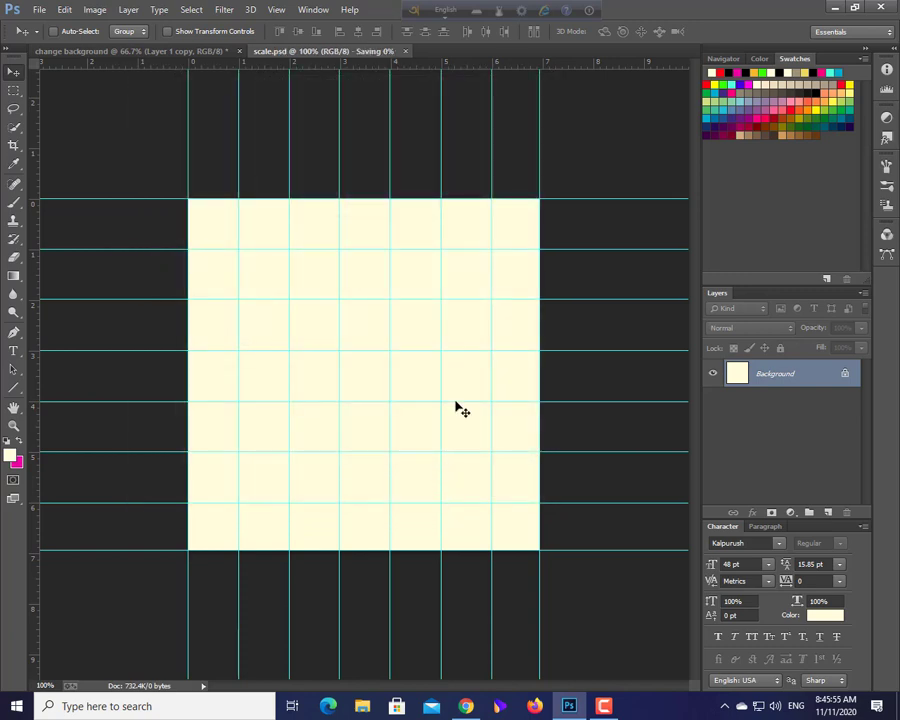
Save the mosque document to the Desktop as a layered Photoshop file named change background.
left_click(185, 51)
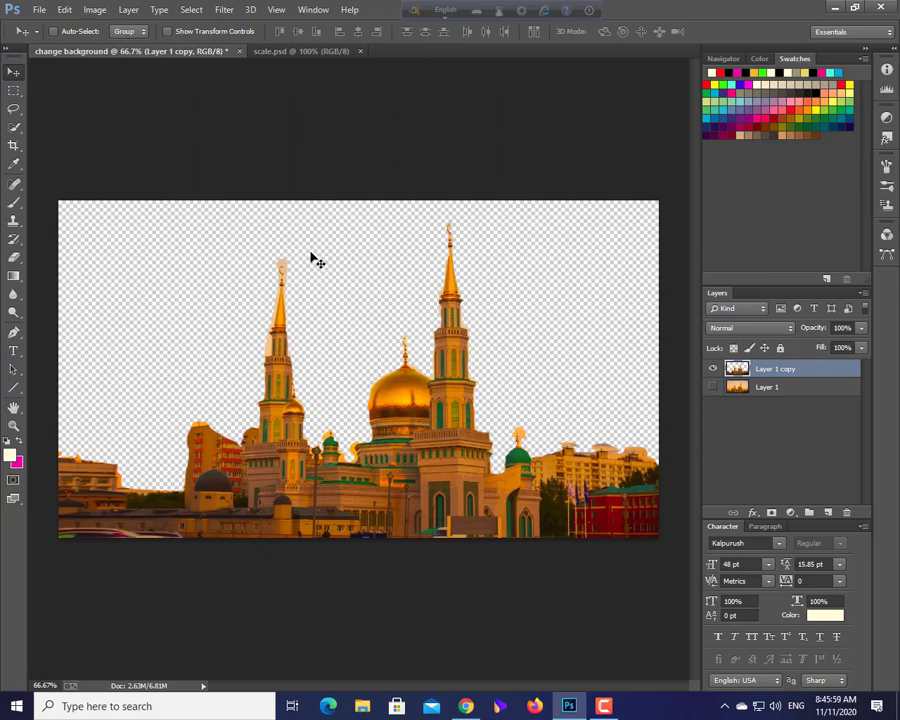
key("ctrl+shift+s")
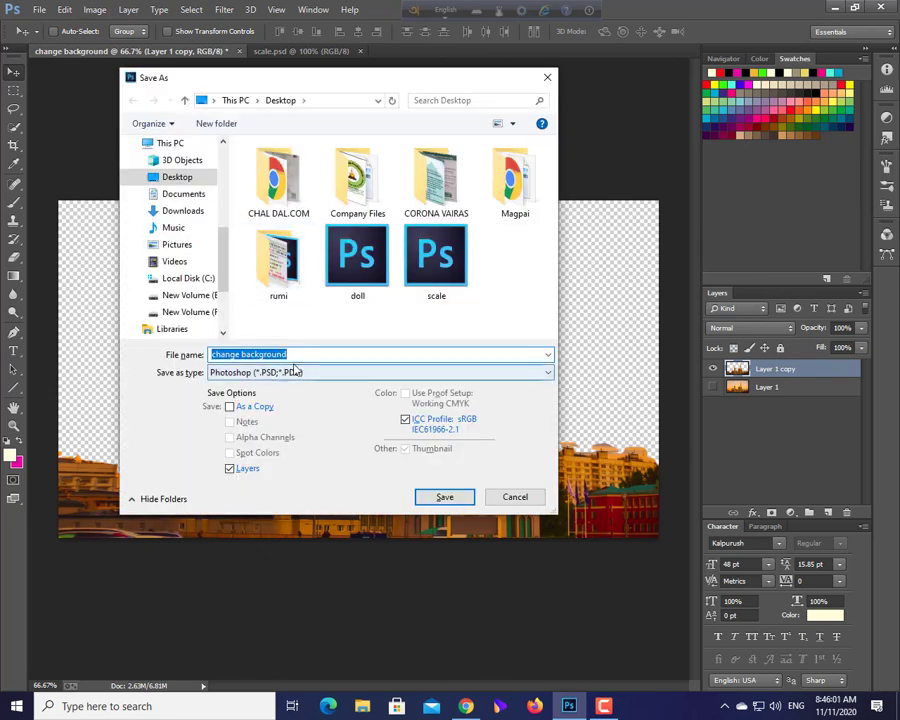
left_click(455, 501)
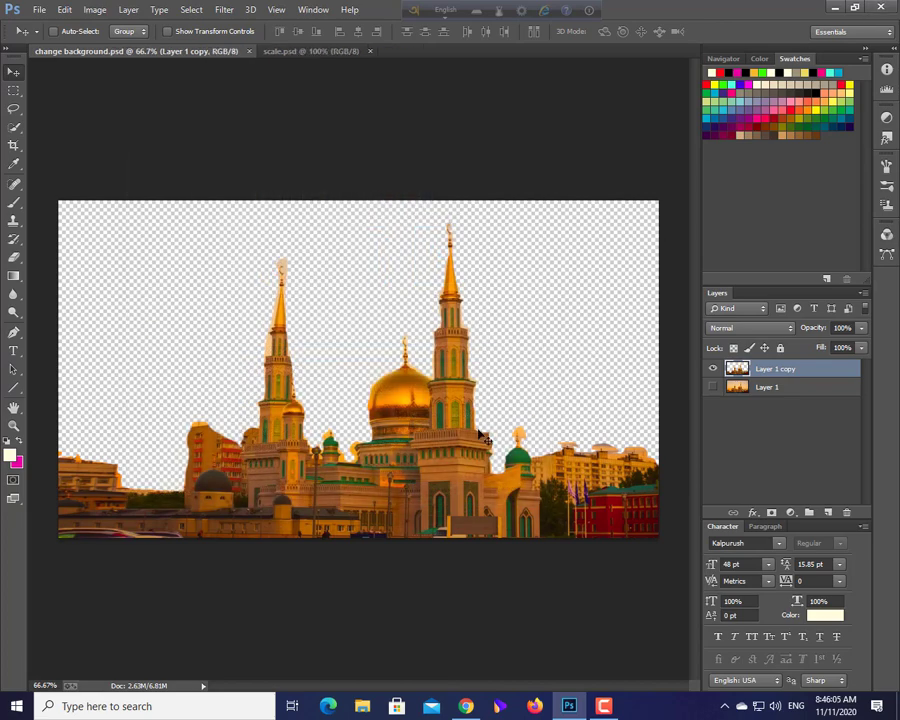
mouse_move(463, 440)
left_mouse_down()
mouse_move(539, 387)
mouse_move(453, 408)
mouse_move(483, 428)
mouse_move(460, 436)
left_mouse_up()
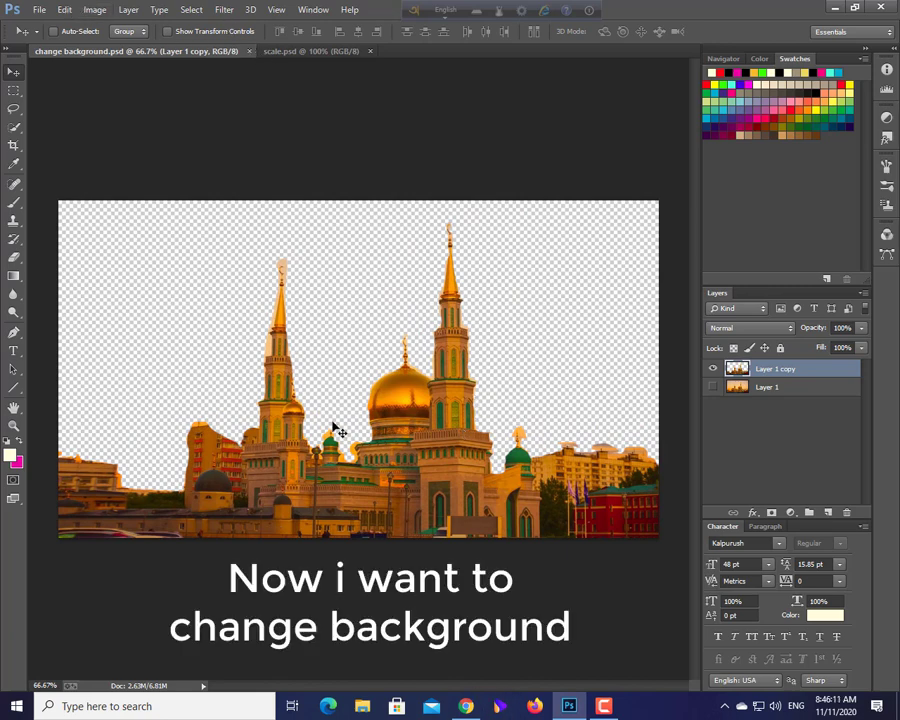
Open the tree picture 24102020 from the Desktop and dock its floating window with the other open documents.
left_click(39, 10)
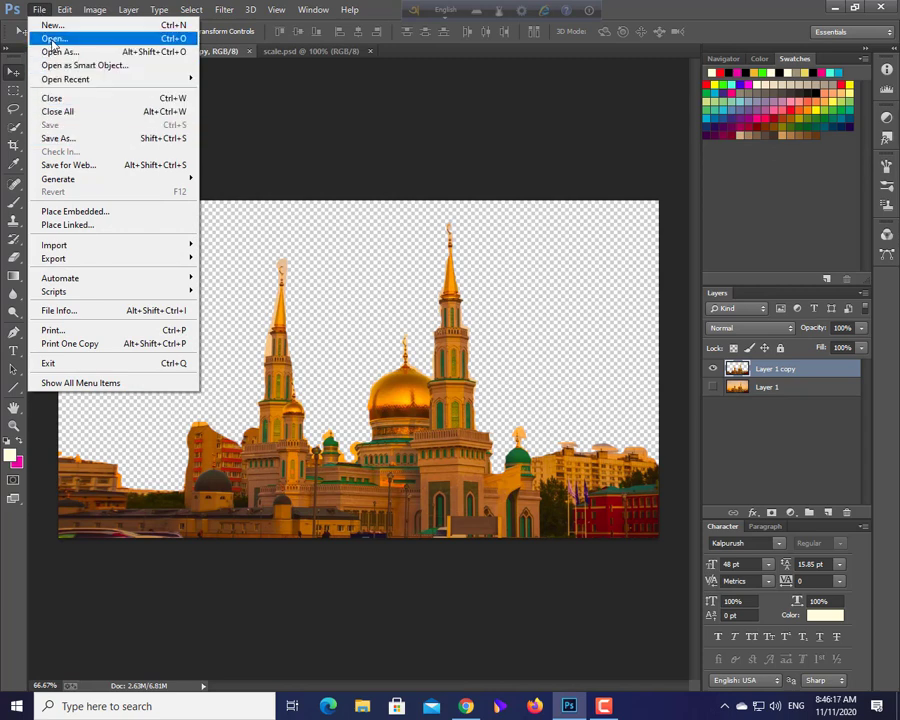
left_click(350, 150)
key("ctrl+o")
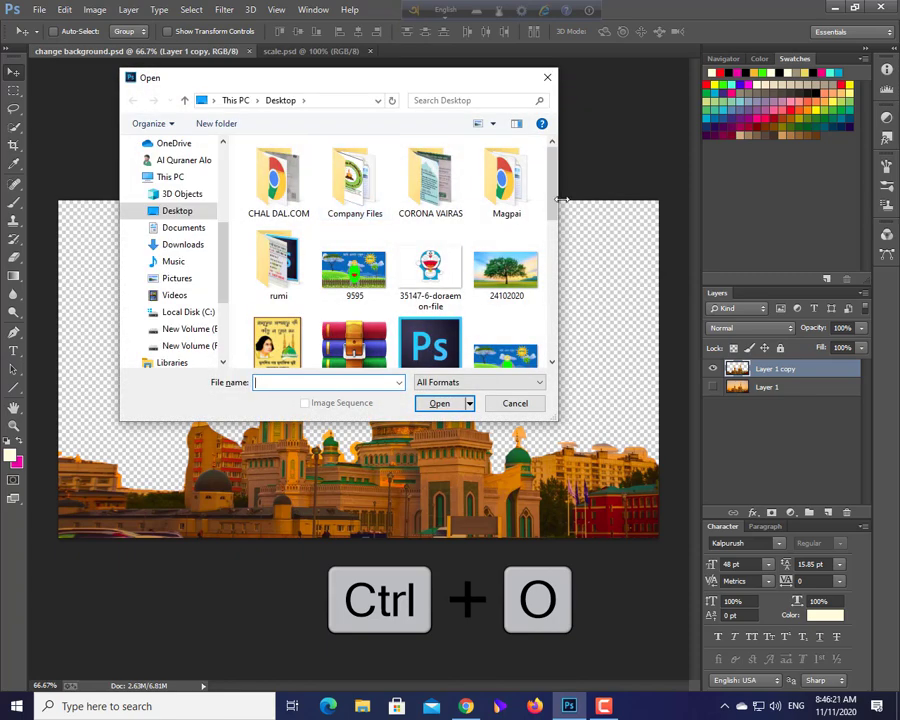
scroll(480, 250, "down", 3)
scroll(520, 245, "up", 3)
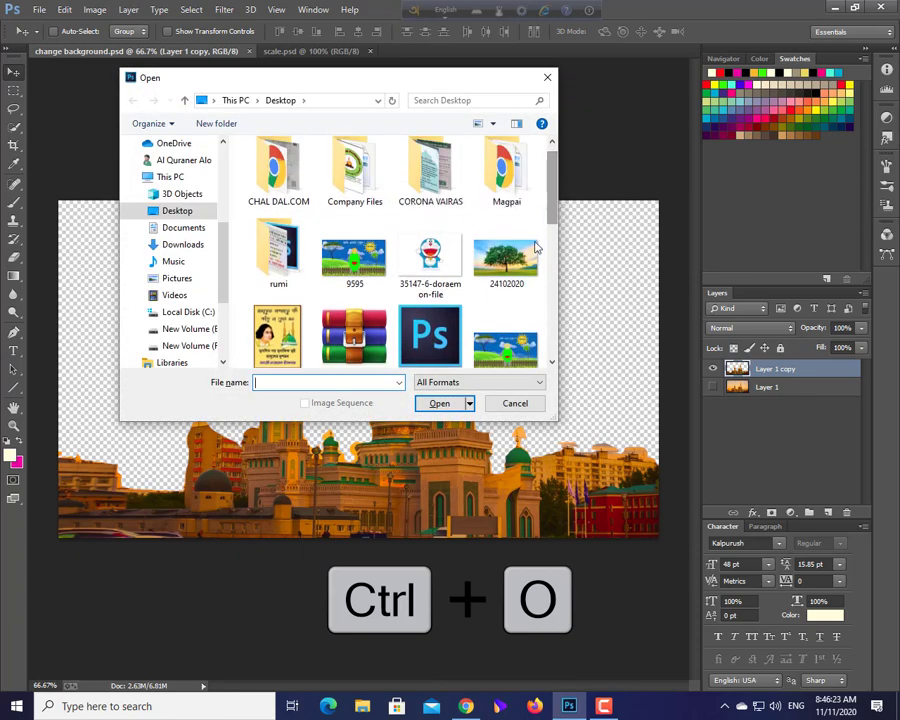
left_click(508, 258)
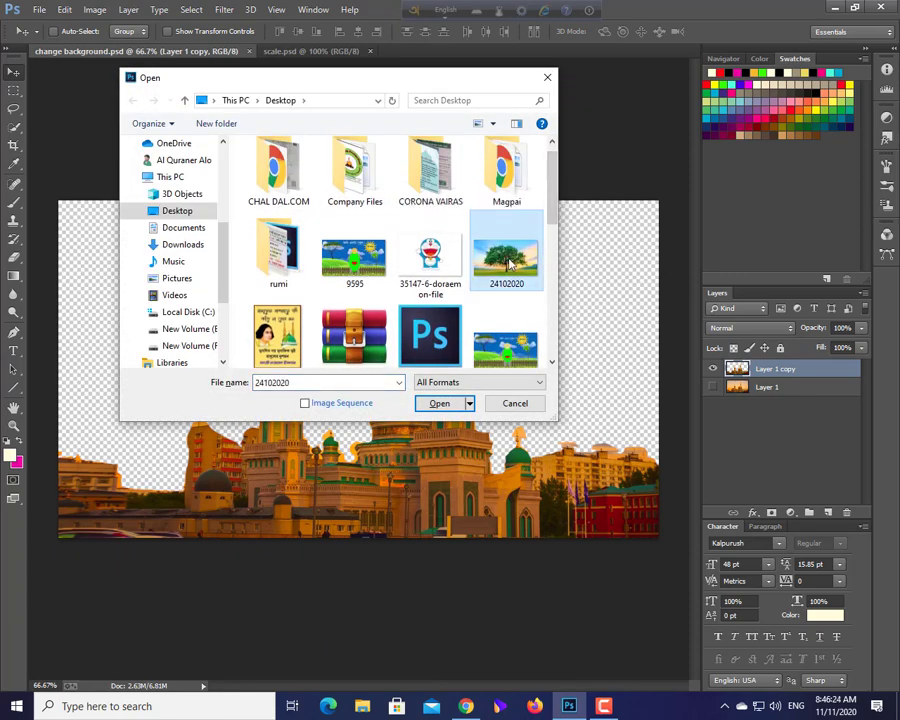
left_click(446, 405)
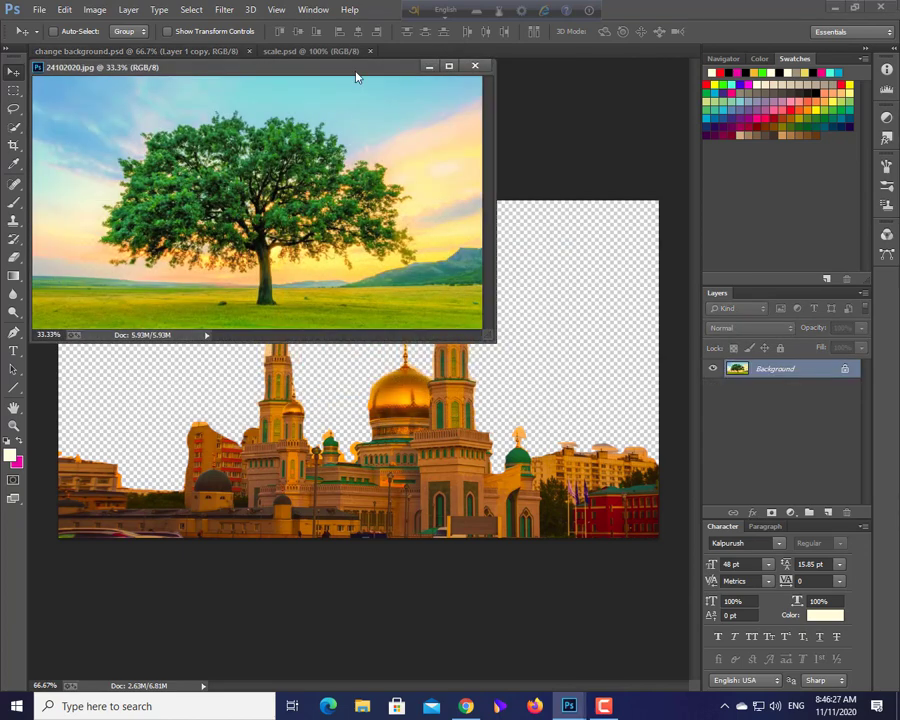
left_click_drag(357, 77, 396, 54)
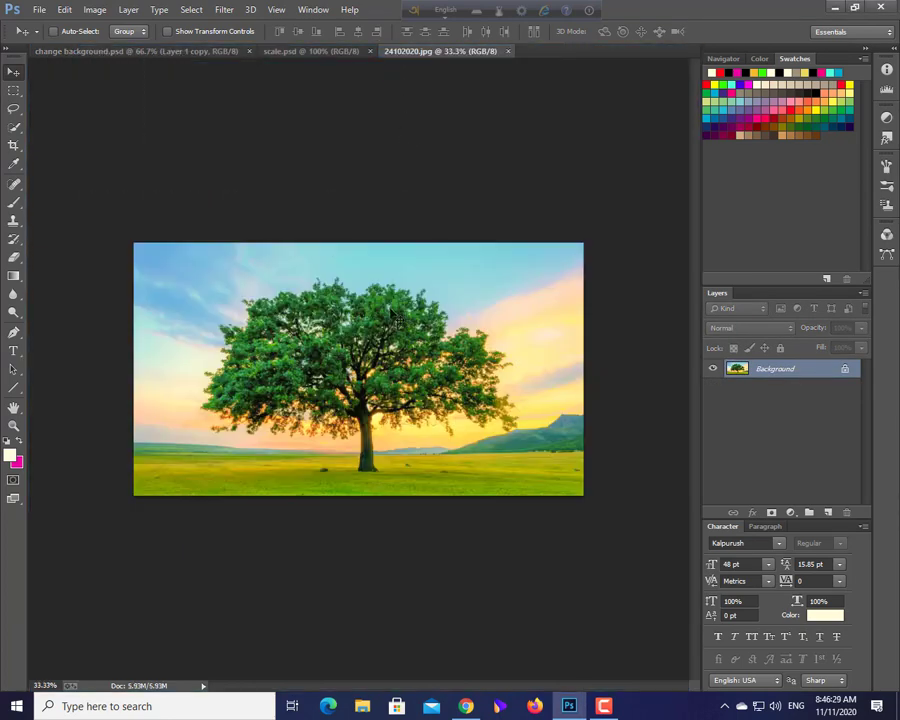
Copy the mosque cutout into the tree picture and stretch it across the canvas's full width to 150% width and 133.38% height.
left_click(173, 52)
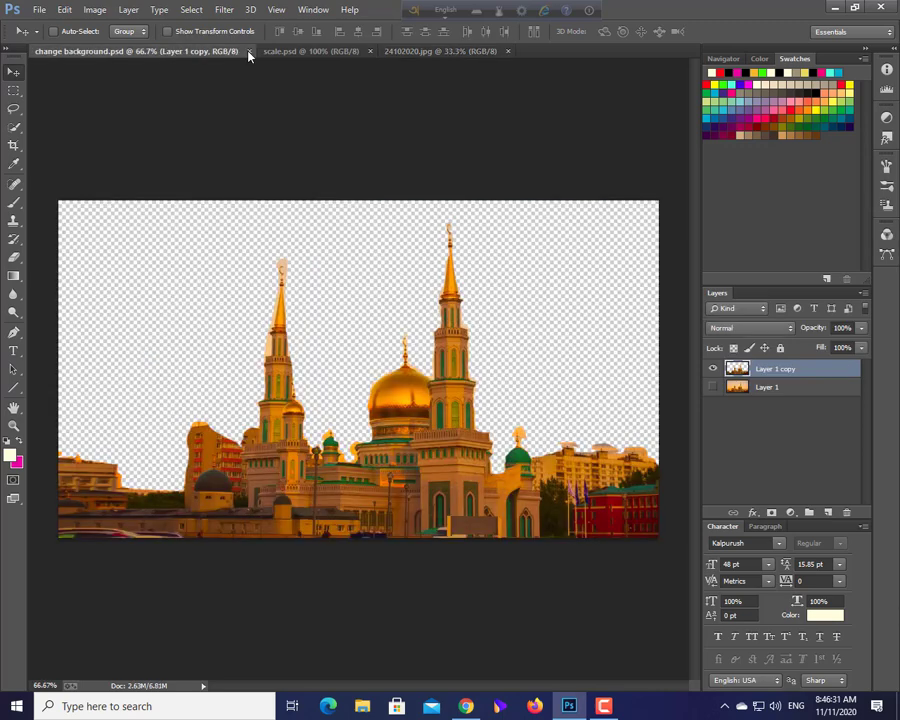
left_click_drag(400, 395, 303, 465)
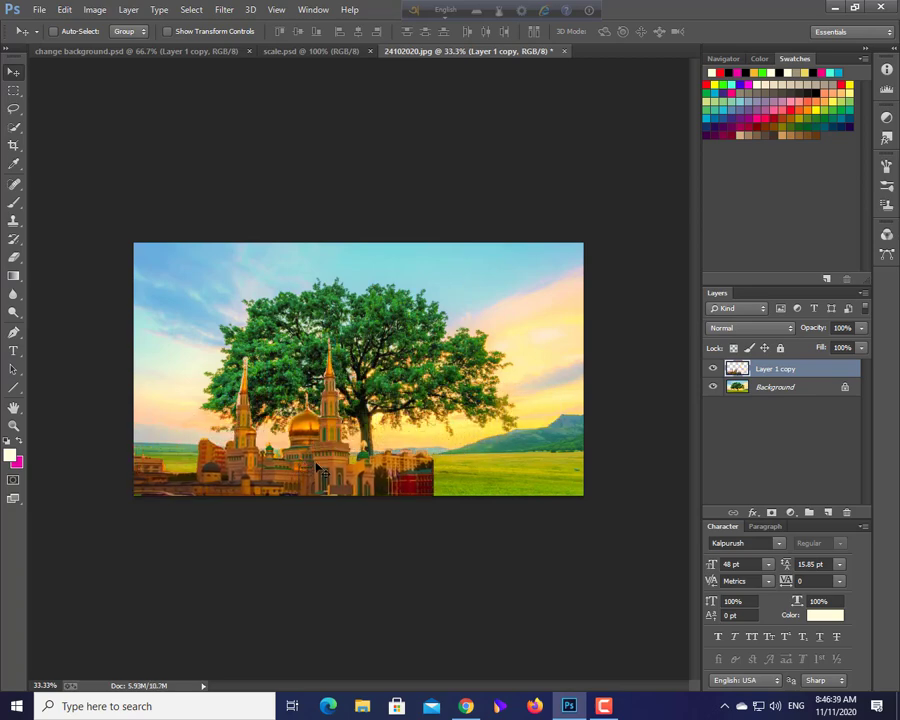
key("ctrl+t")
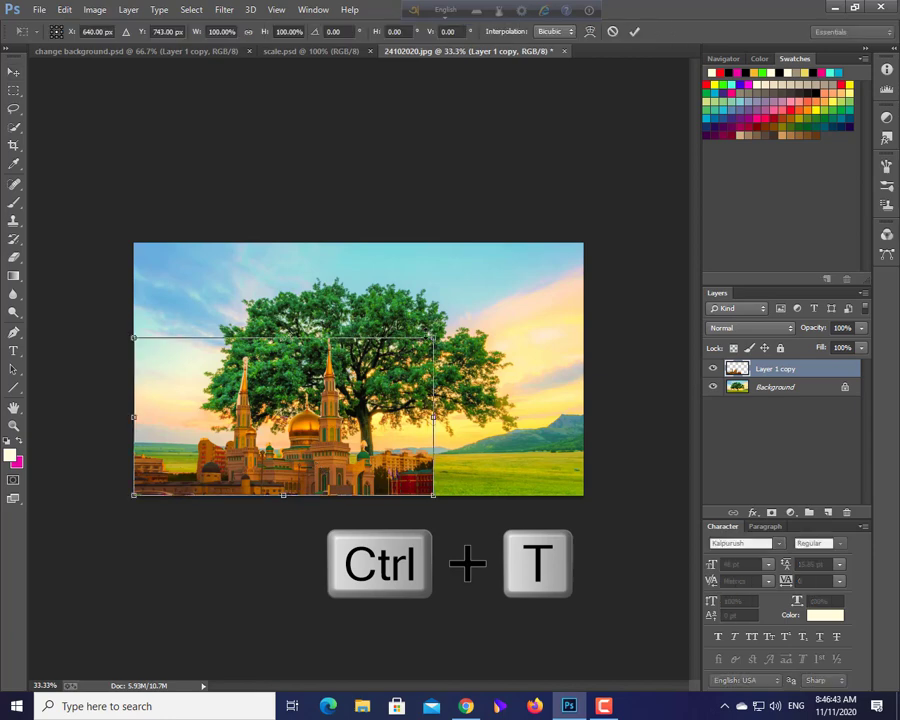
left_click_drag(433, 338, 576, 285)
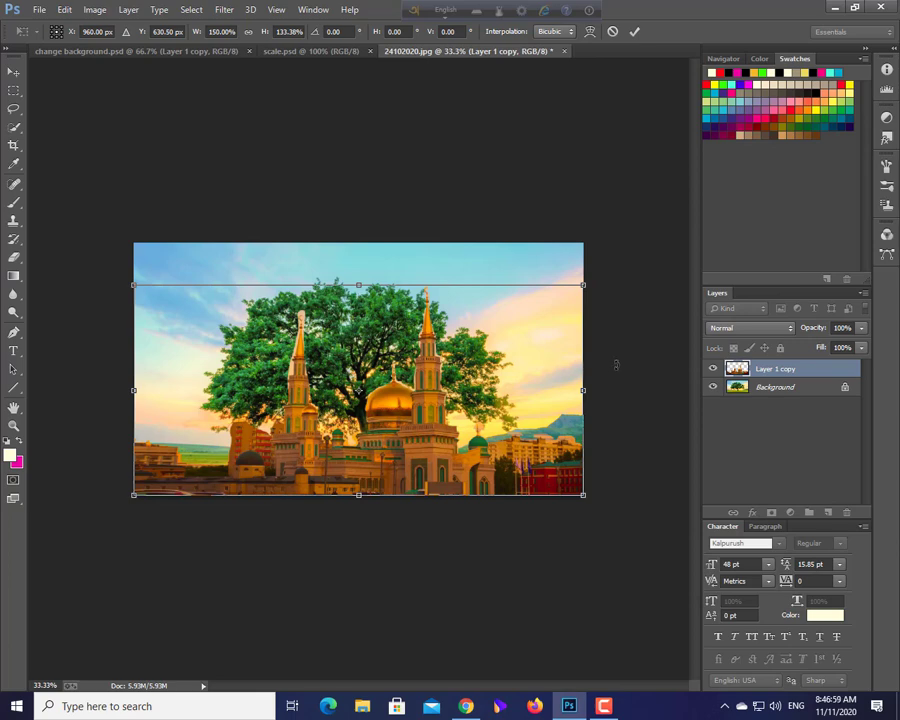
key("Return")
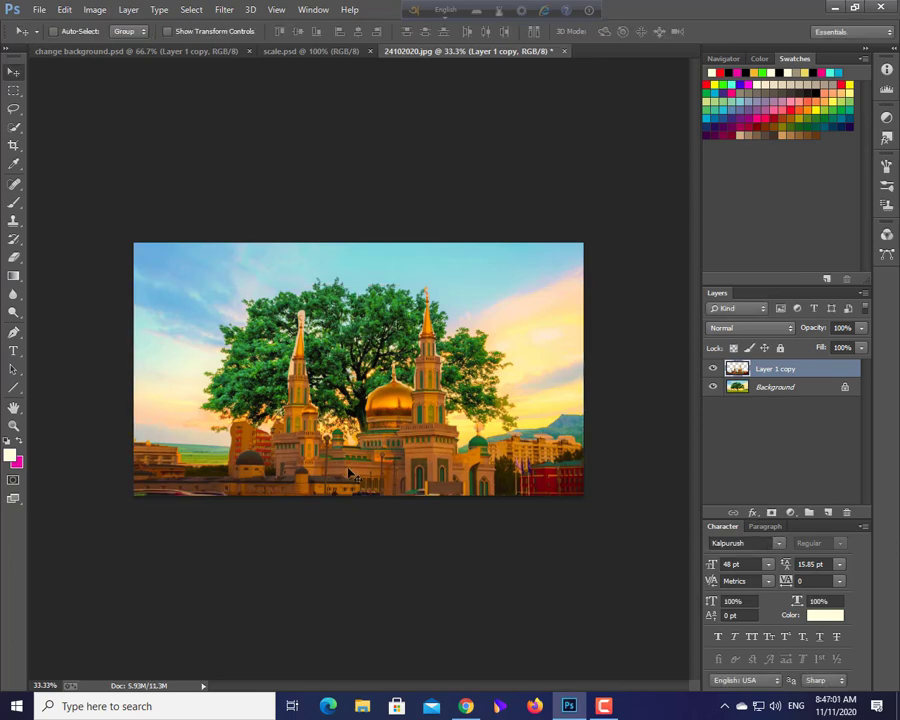
mouse_move(355, 473)
left_mouse_down()
mouse_move(360, 360)
mouse_move(365, 440)
mouse_move(350, 451)
mouse_move(366, 459)
mouse_move(355, 474)
left_mouse_up()
left_click_drag(288, 437, 266, 422)
Save the combined mosque and tree picture to the Desktop as a layered Photoshop file named 24102020.
key("ctrl+shift+s")
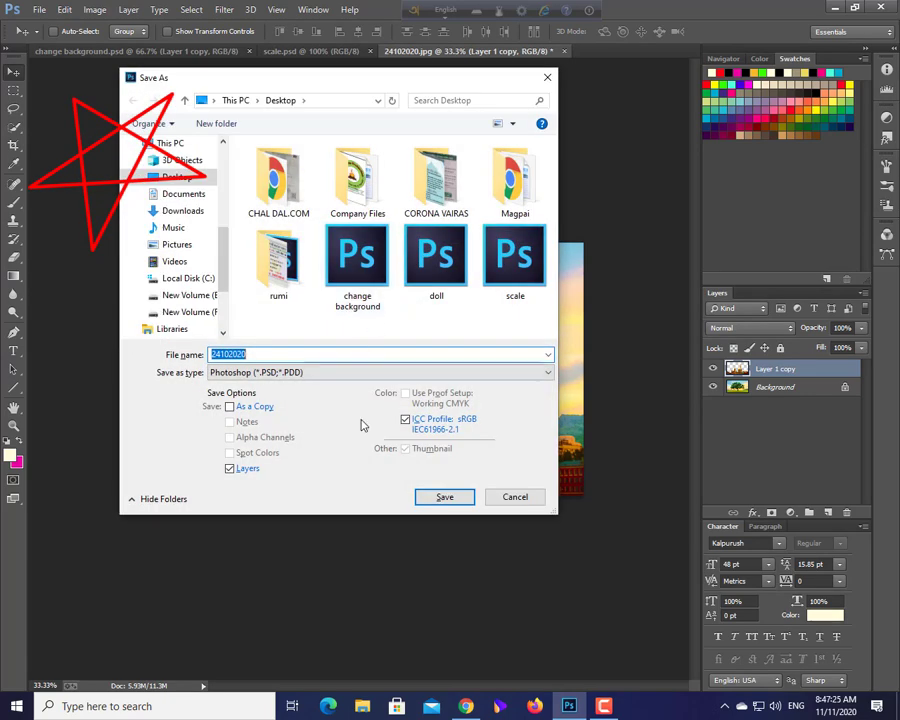
left_click(443, 499)
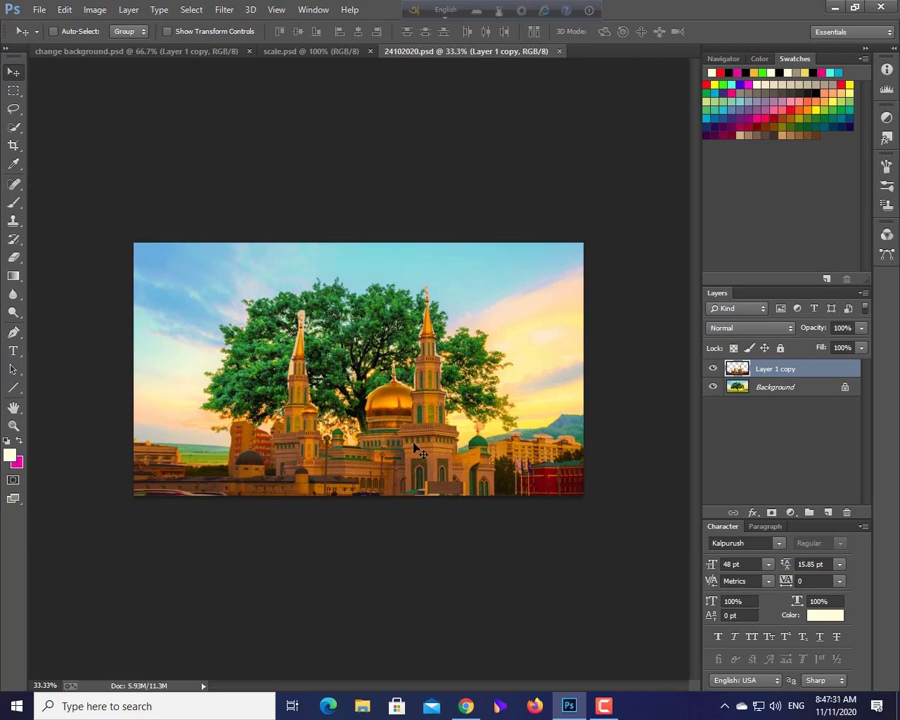
Stretch the mosque layer upward to 104.34% height with Free Transform, keeping its width at 100%.
key("ctrl+t")
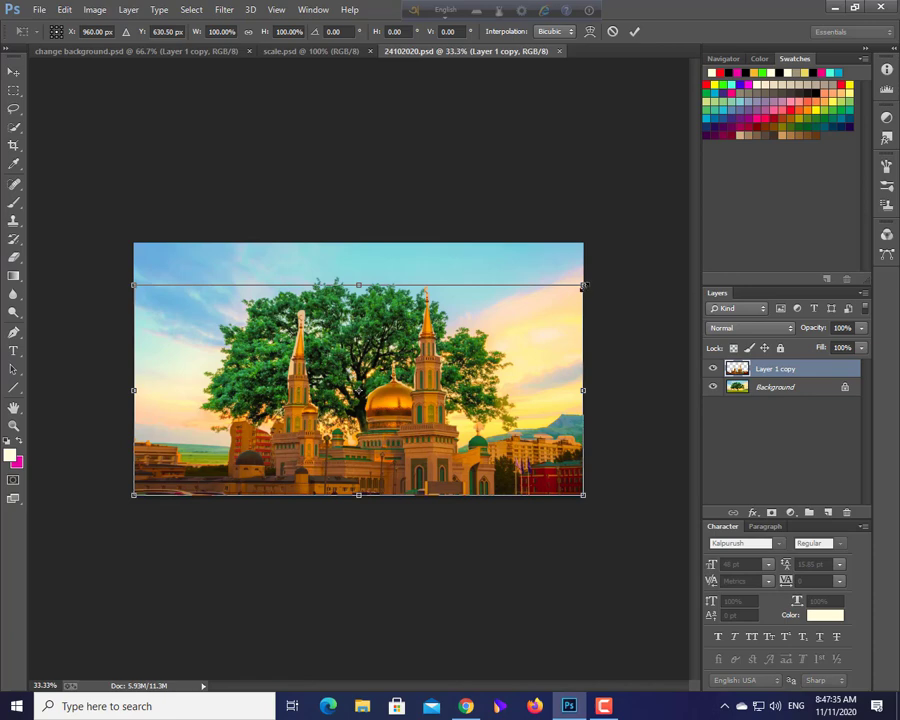
mouse_move(584, 286)
left_mouse_down()
mouse_move(468, 368)
mouse_move(212, 430)
mouse_move(174, 458)
mouse_move(460, 321)
mouse_move(619, 133)
mouse_move(790, 45)
mouse_move(576, 207)
mouse_move(462, 317)
mouse_move(812, 50)
mouse_move(576, 240)
mouse_move(581, 275)
mouse_move(614, 276)
mouse_move(581, 279)
left_mouse_up()
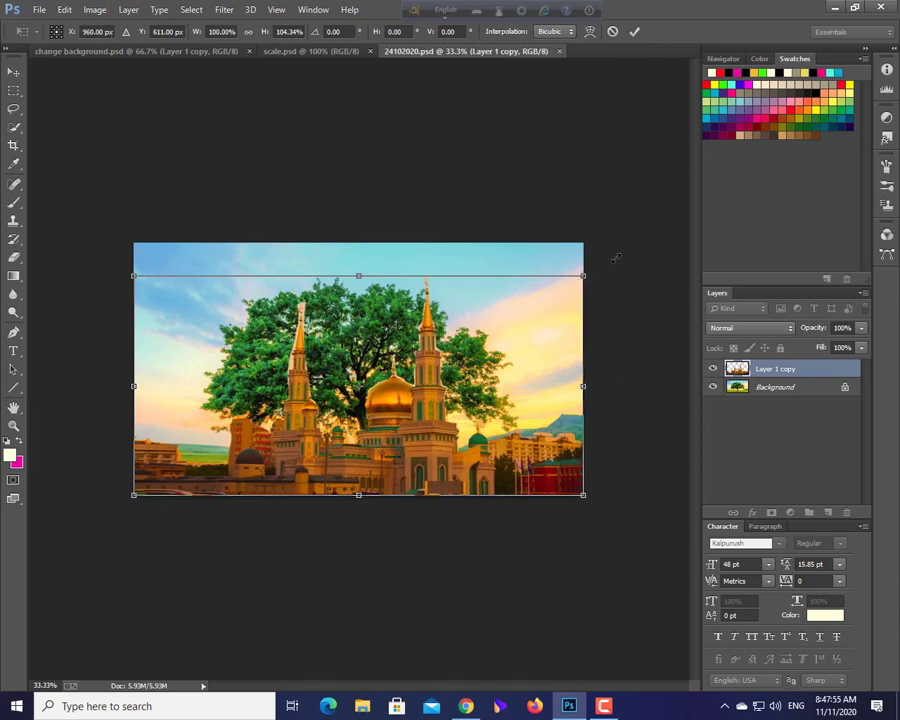
key("ctrl+s")
left_click(477, 266)
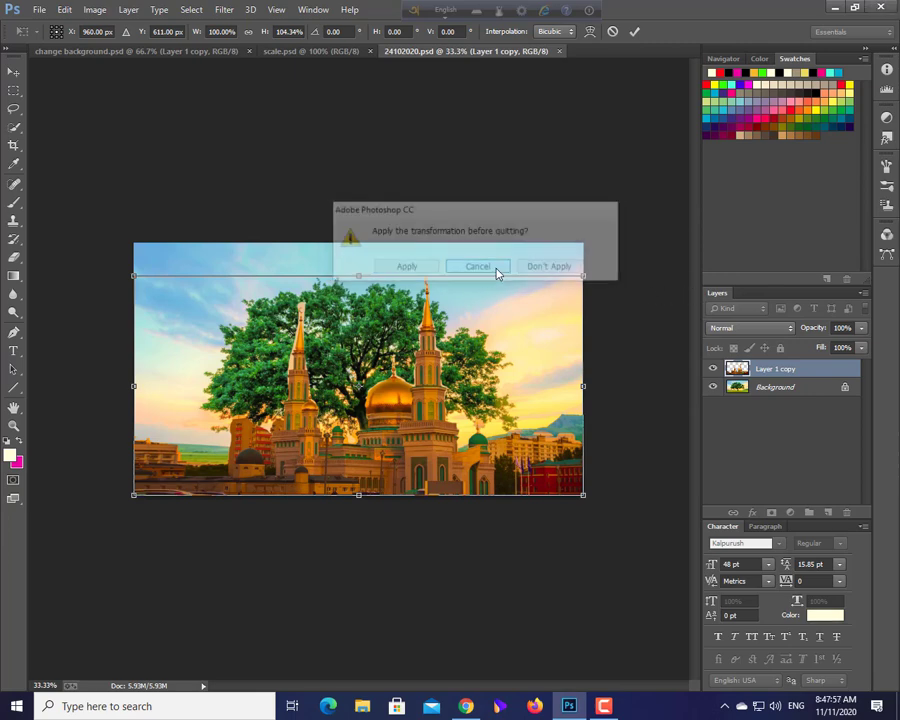
Quit Photoshop, applying the pending transformation but discarding the unsaved changes to 24102020.psd.
left_click(881, 7)
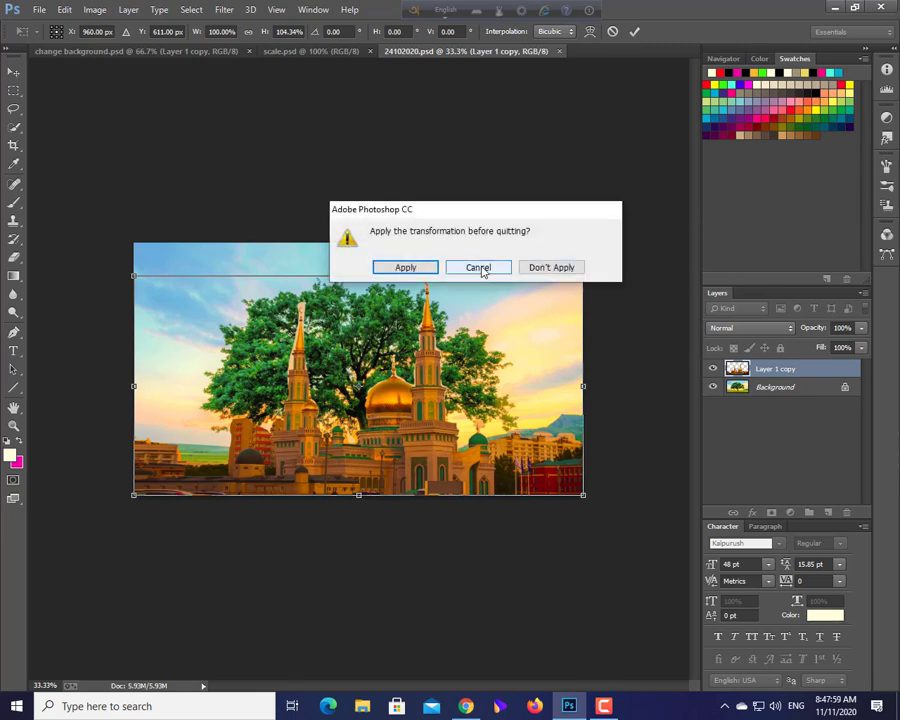
left_click(426, 270)
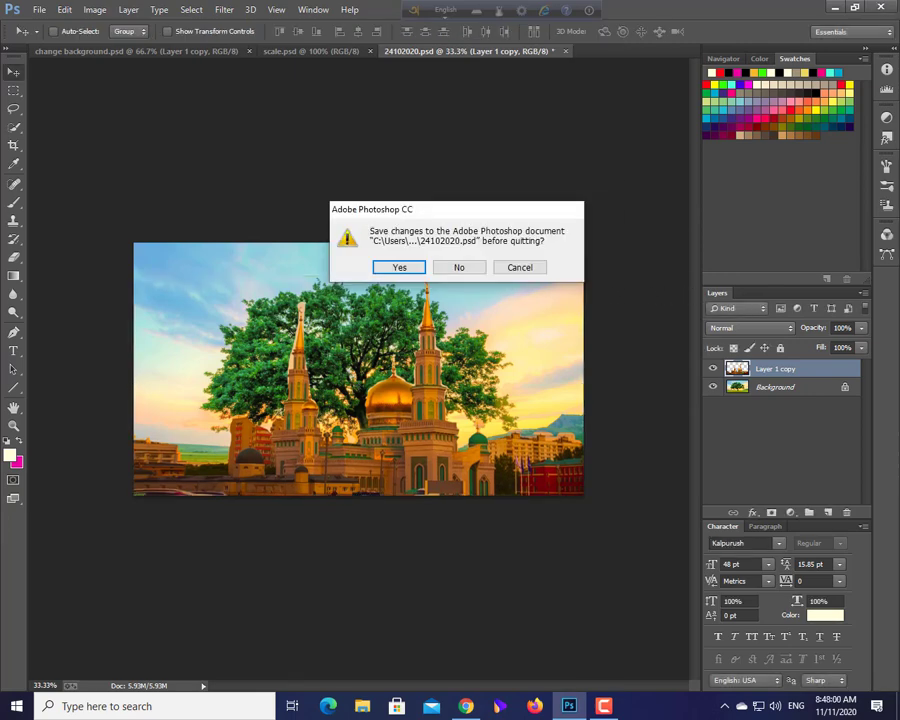
left_click(451, 273)
right_click(512, 320)
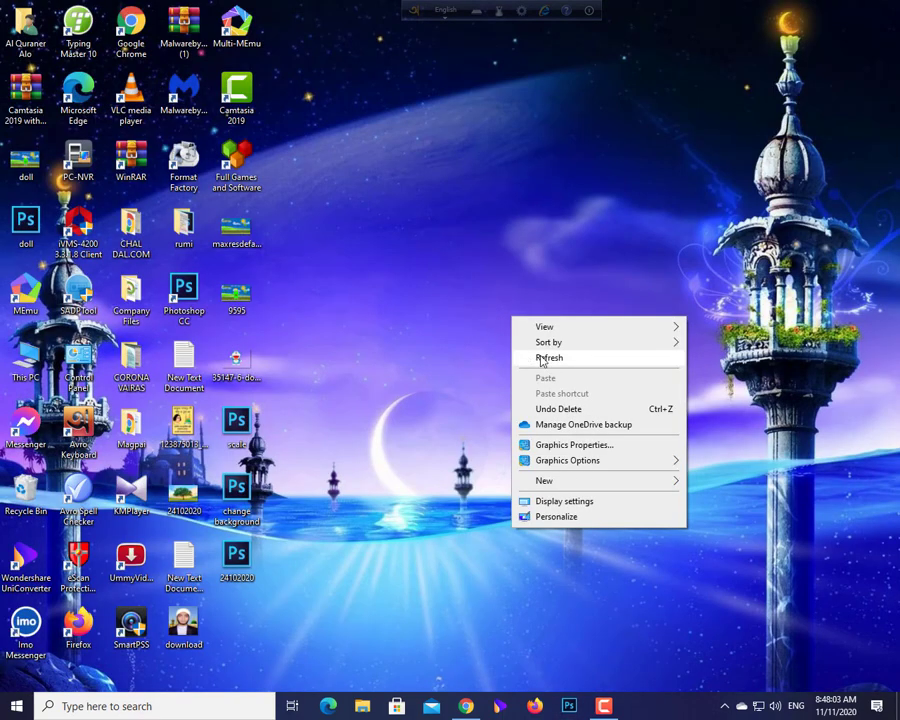
left_click(541, 360)
right_click(455, 268)
left_click(478, 309)
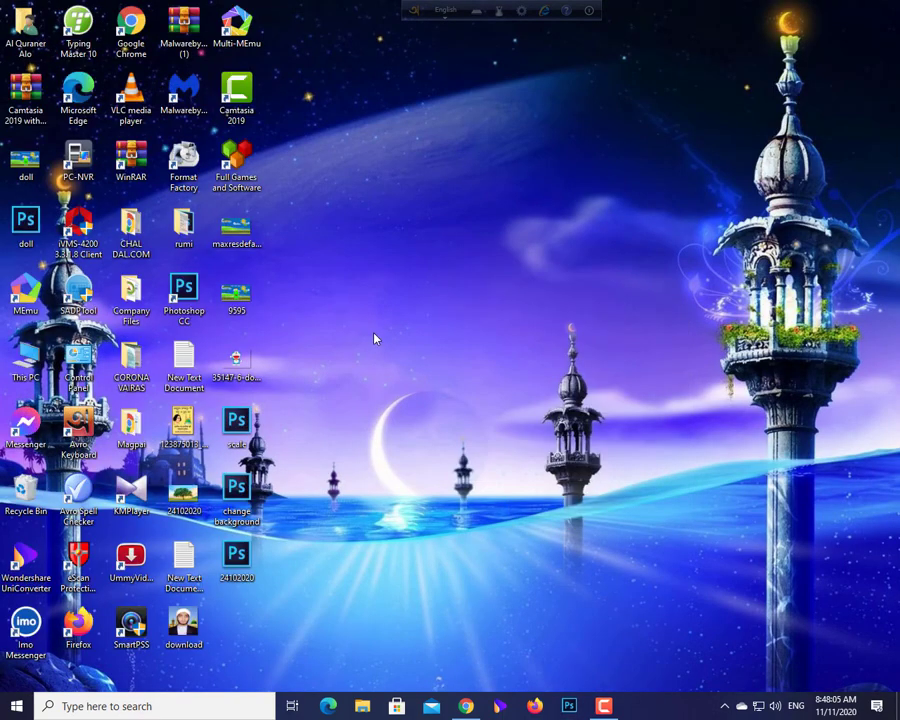
right_click(375, 339)
left_click(409, 375)
right_click(392, 273)
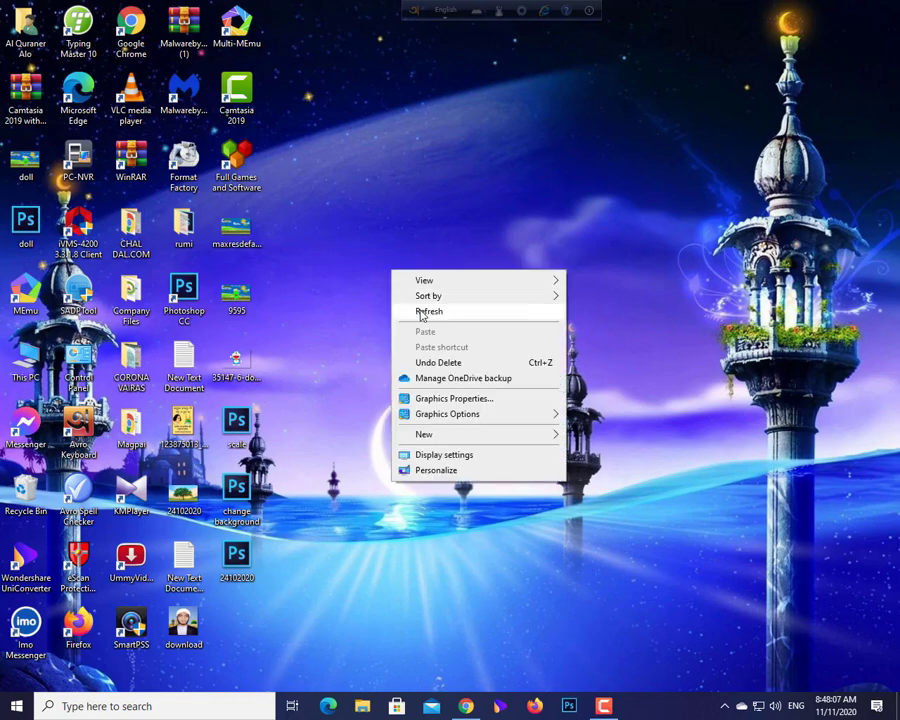
left_click(421, 313)
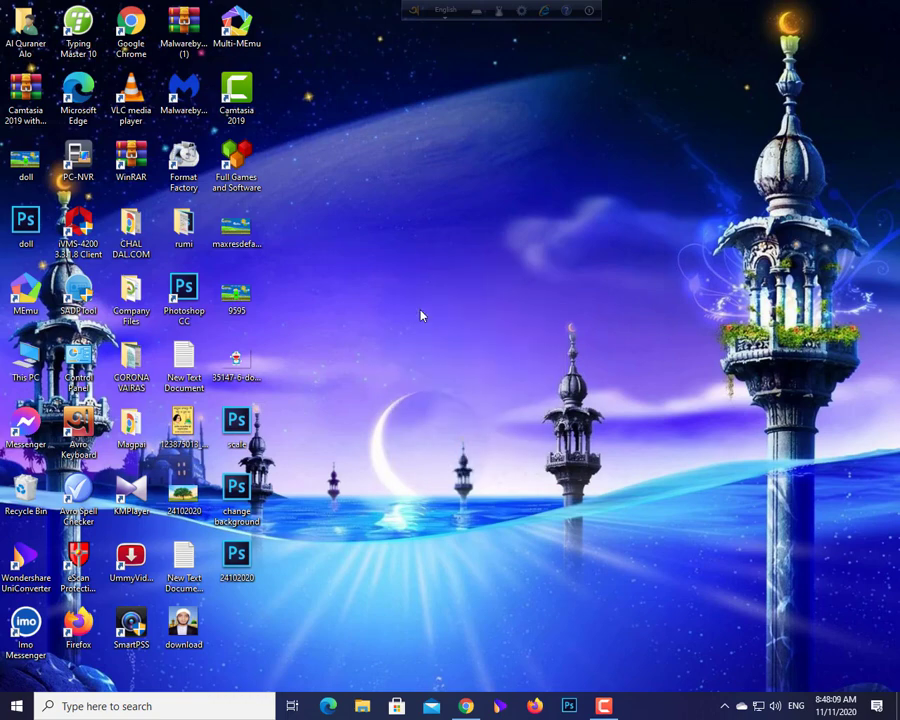